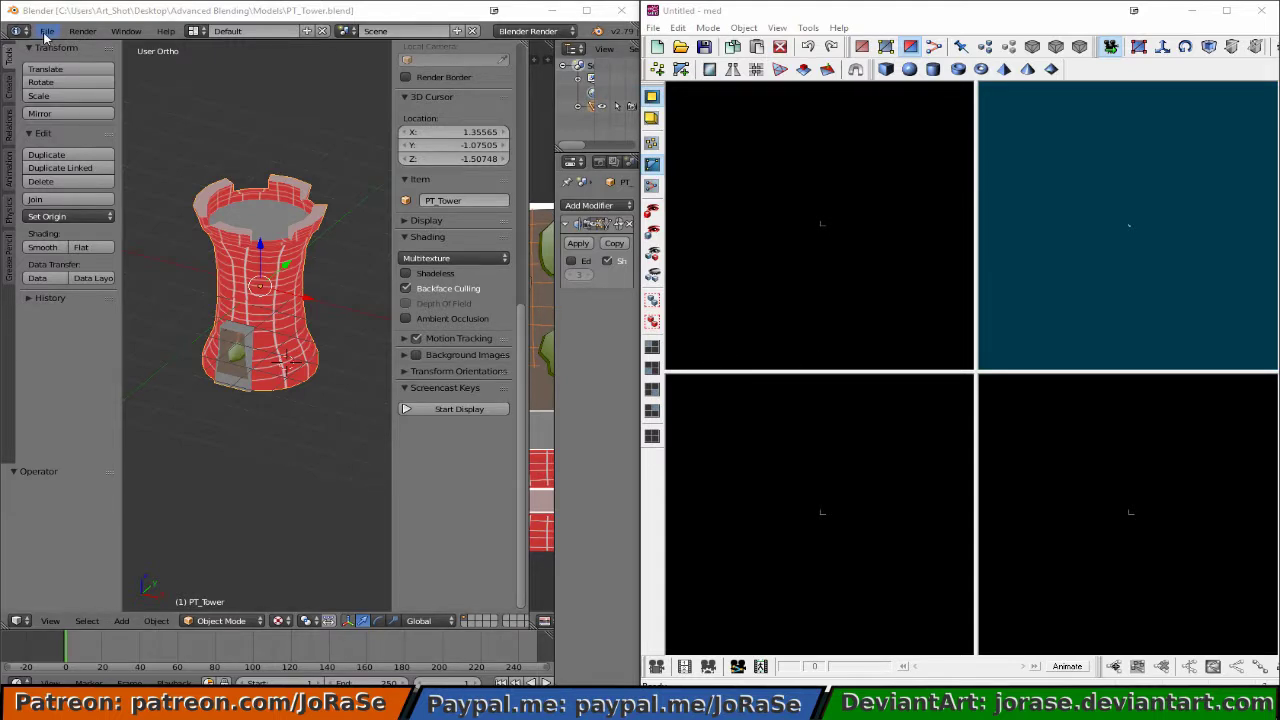
# Start an FBX export of the tower and set the version to FBX 6.1 ASCII
pyautogui.click(47, 33)
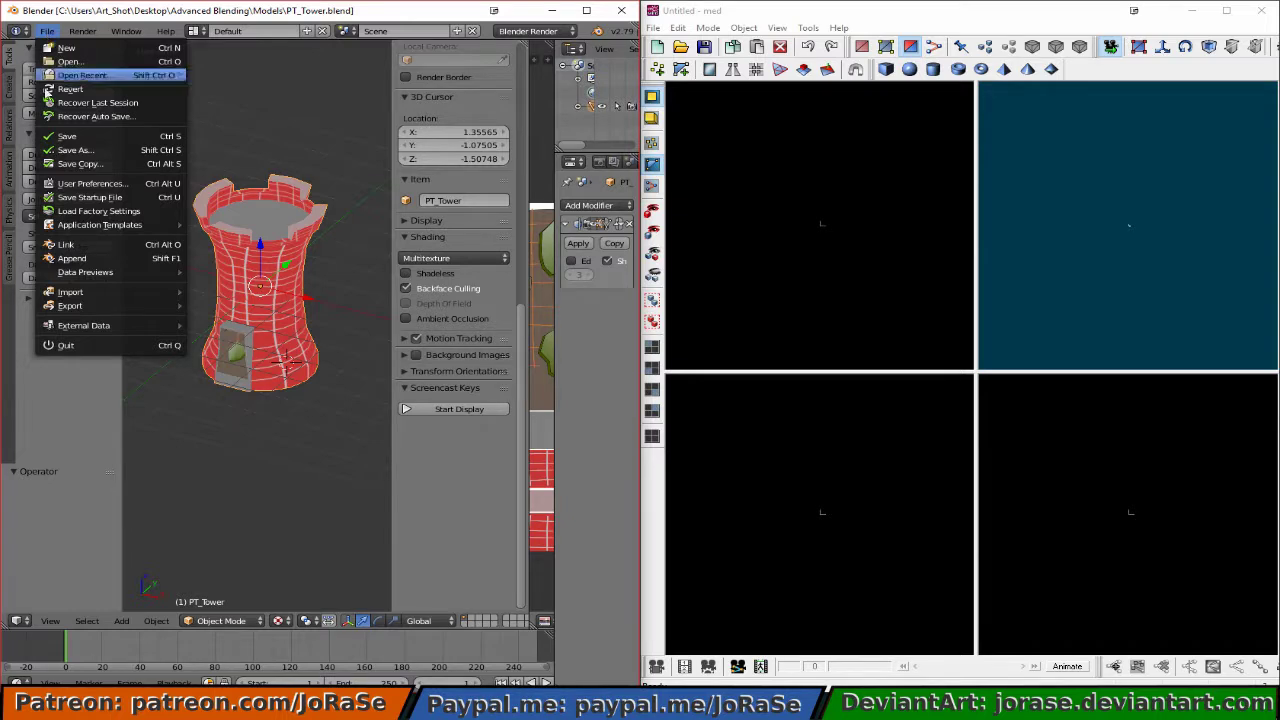
pyautogui.moveTo(68, 305)
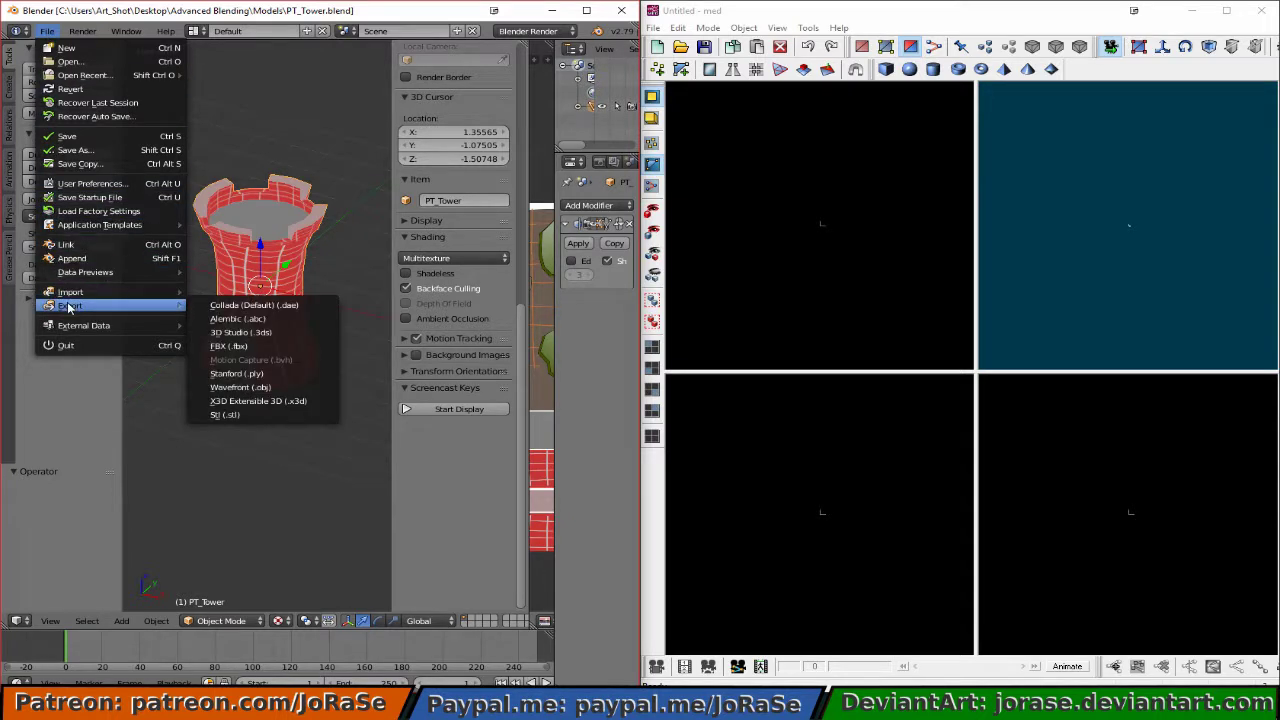
pyautogui.click(270, 346)
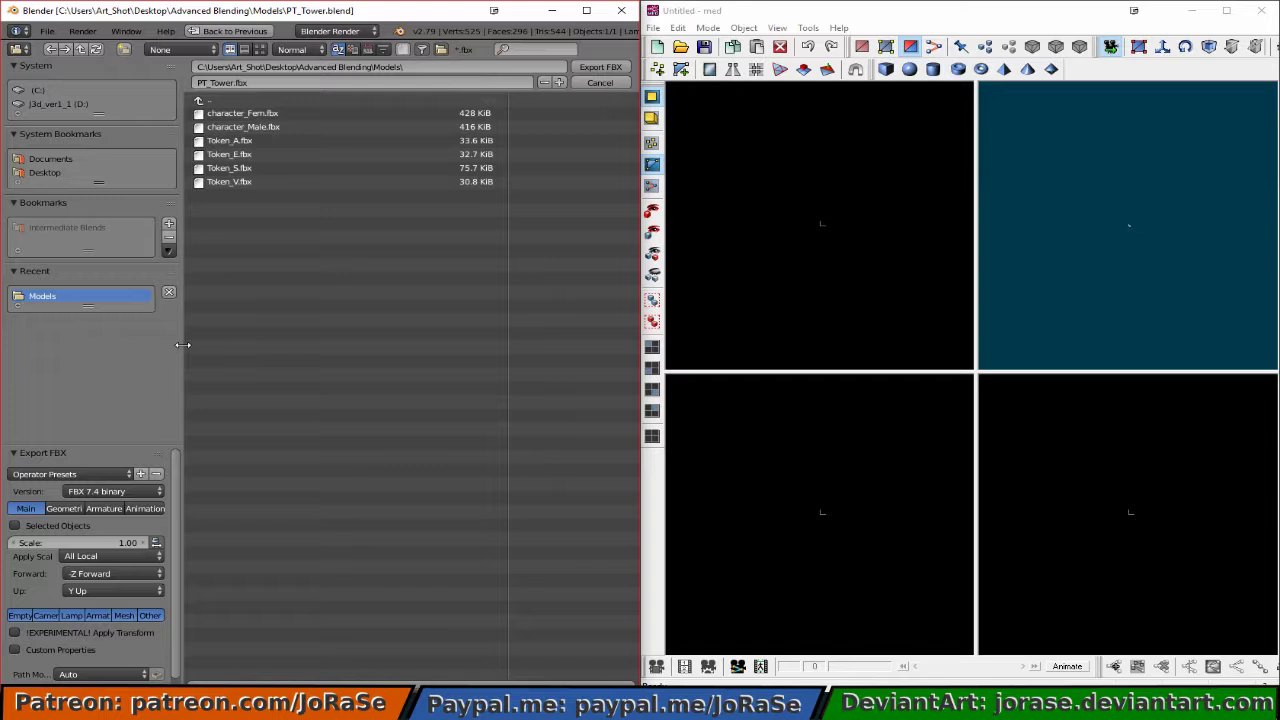
pyautogui.click(126, 494)
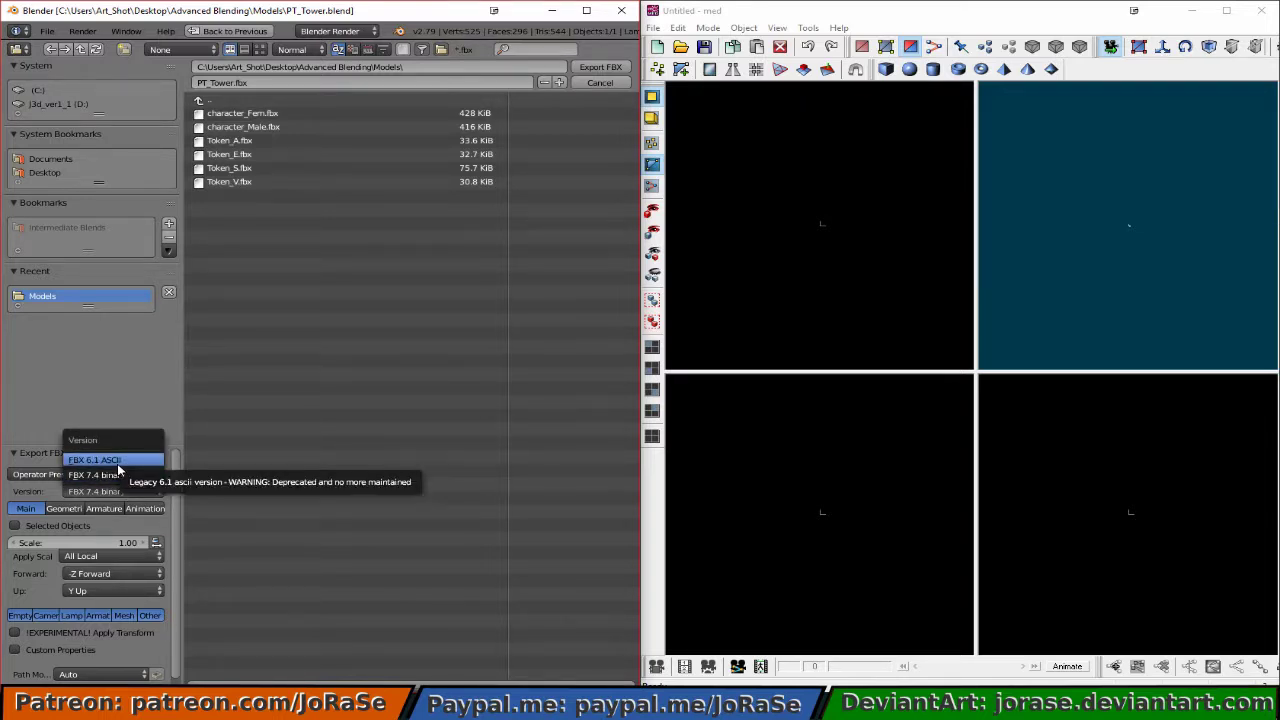
pyautogui.click(118, 462)
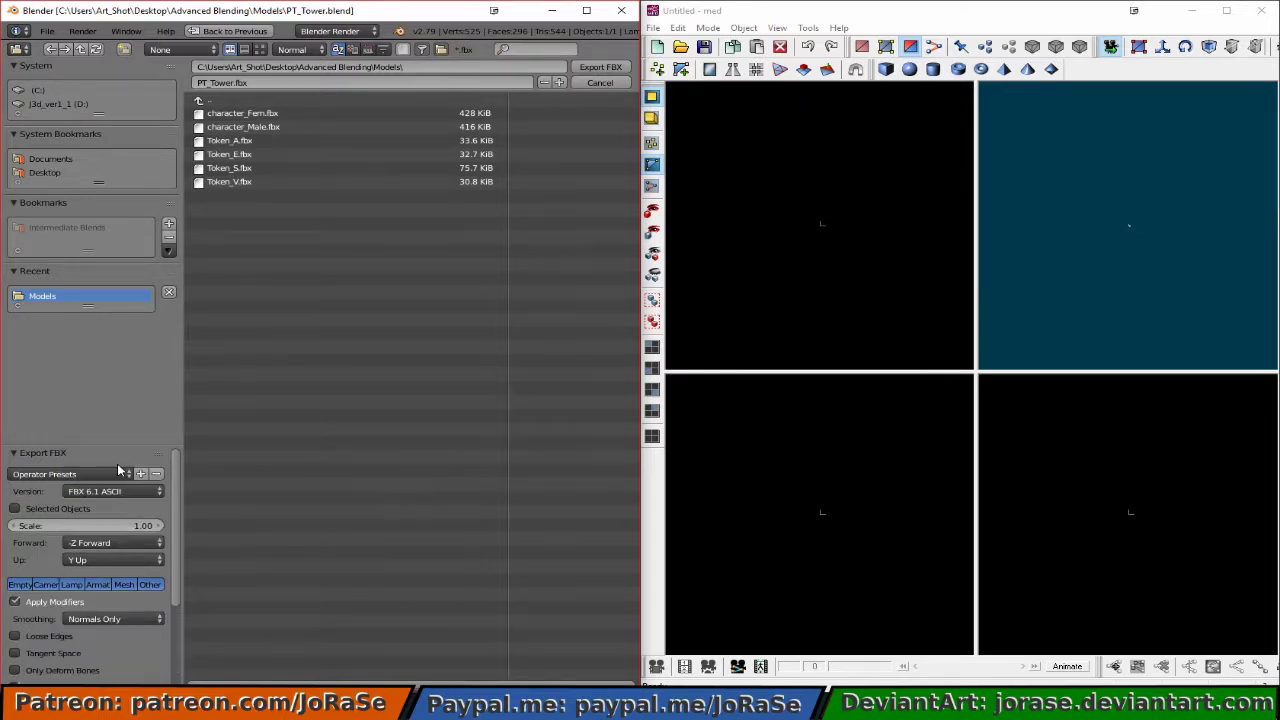
# Leave cameras, lamps and empties out of the export's object types
pyautogui.keyDown('shift'); pyautogui.click(70, 585); pyautogui.keyUp('shift')
pyautogui.keyDown('shift'); pyautogui.click(45, 585); pyautogui.keyUp('shift')
pyautogui.keyDown('shift'); pyautogui.click(20, 585); pyautogui.keyUp('shift')
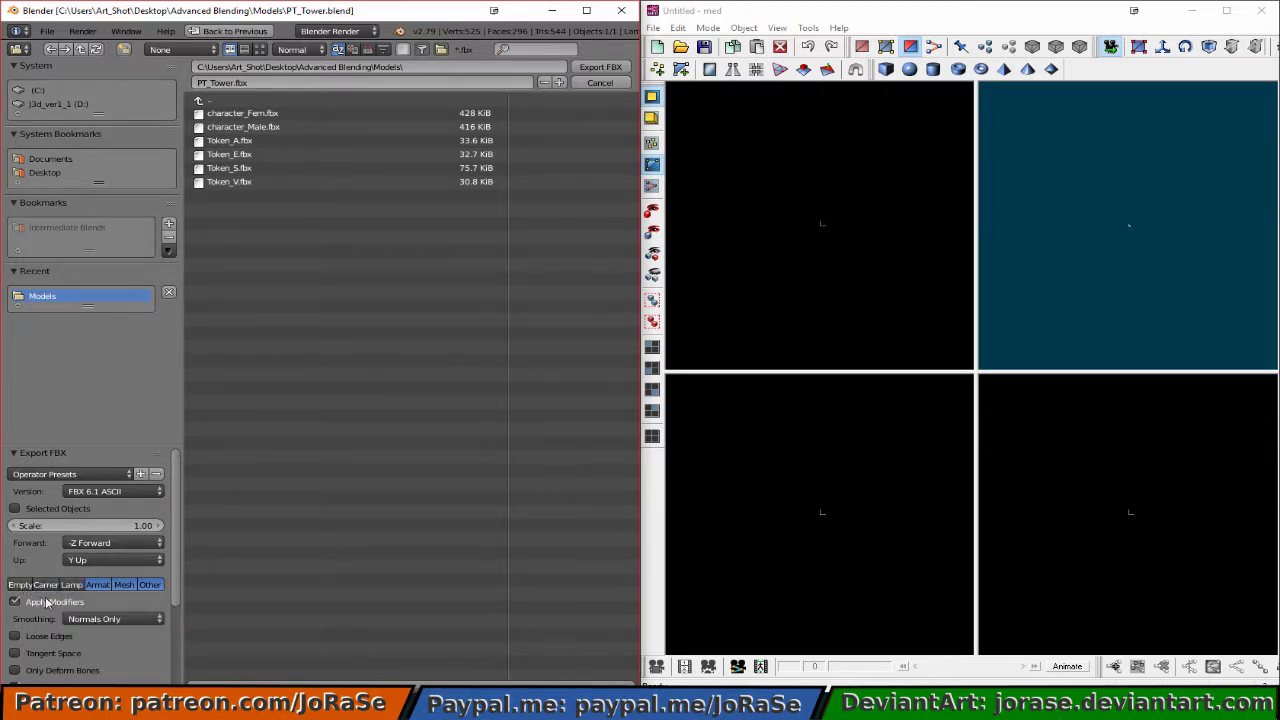
pyautogui.scroll(-2, 118, 638)
pyautogui.scroll(-2, 90, 656)
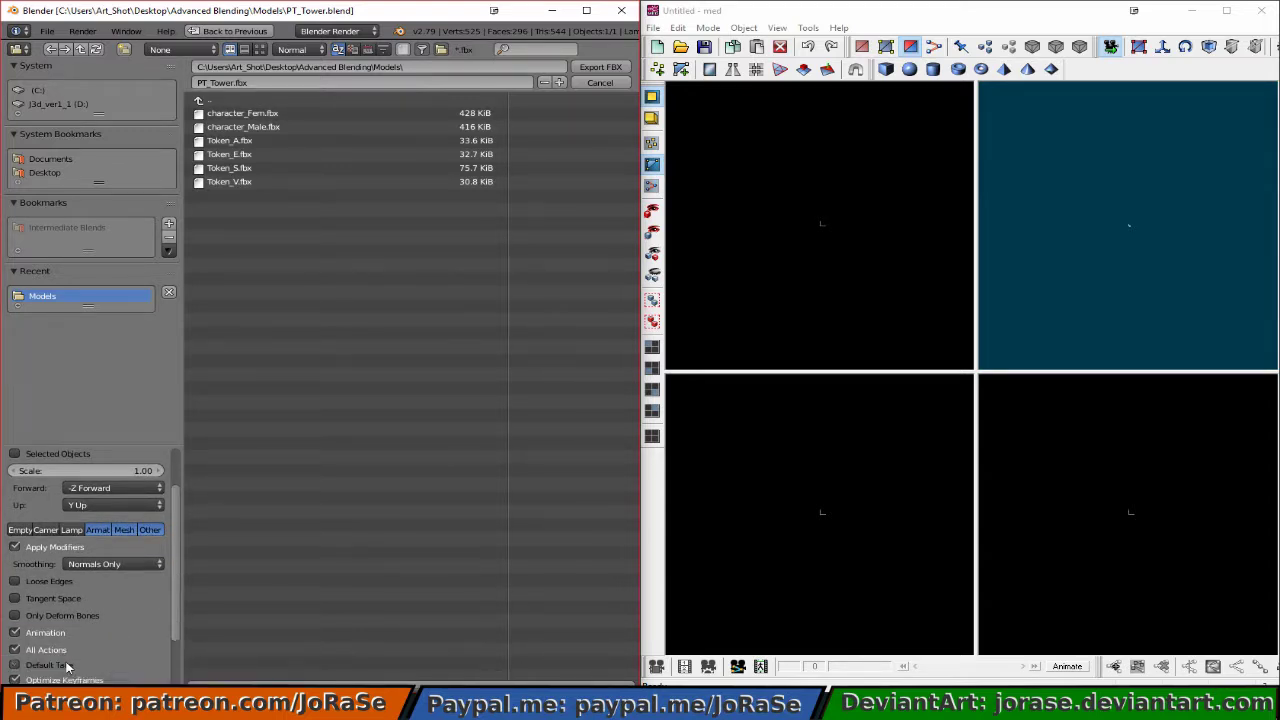
pyautogui.scroll(-5, 113, 630)
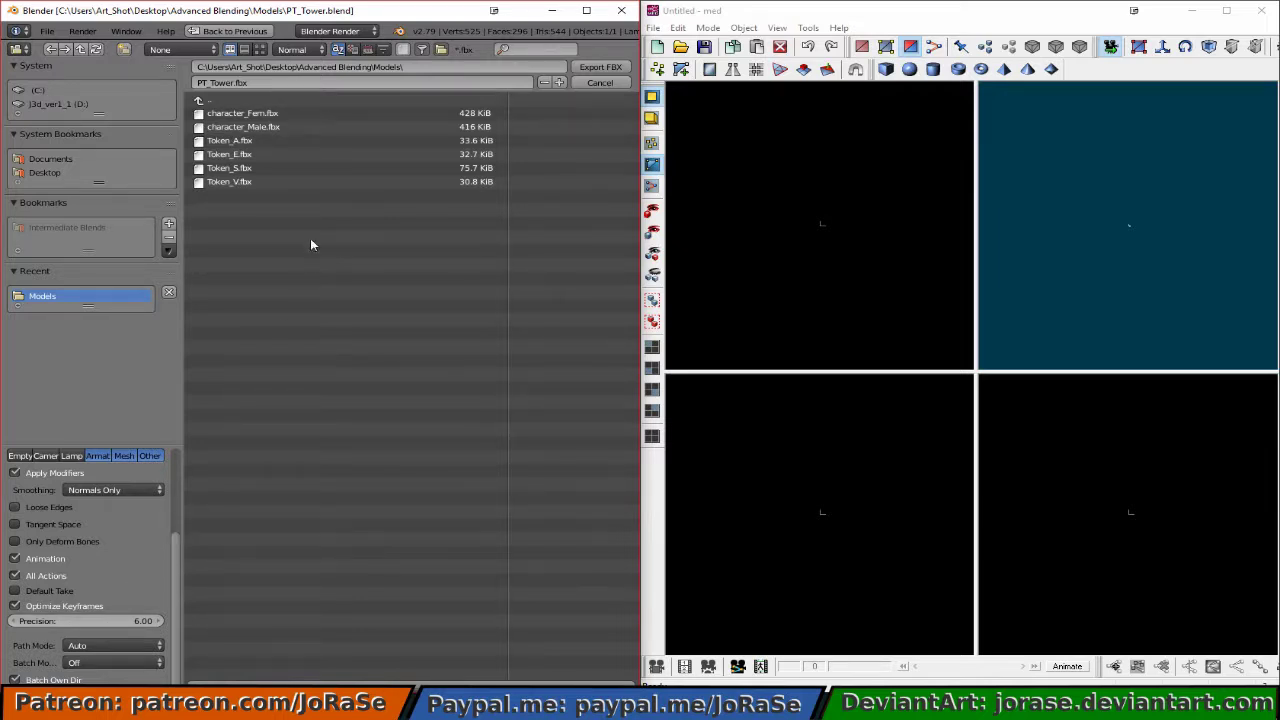
# Write PT_Tower.fbx, float the MED window, and import PT_Tower from FBX with default settings
pyautogui.click(609, 68)
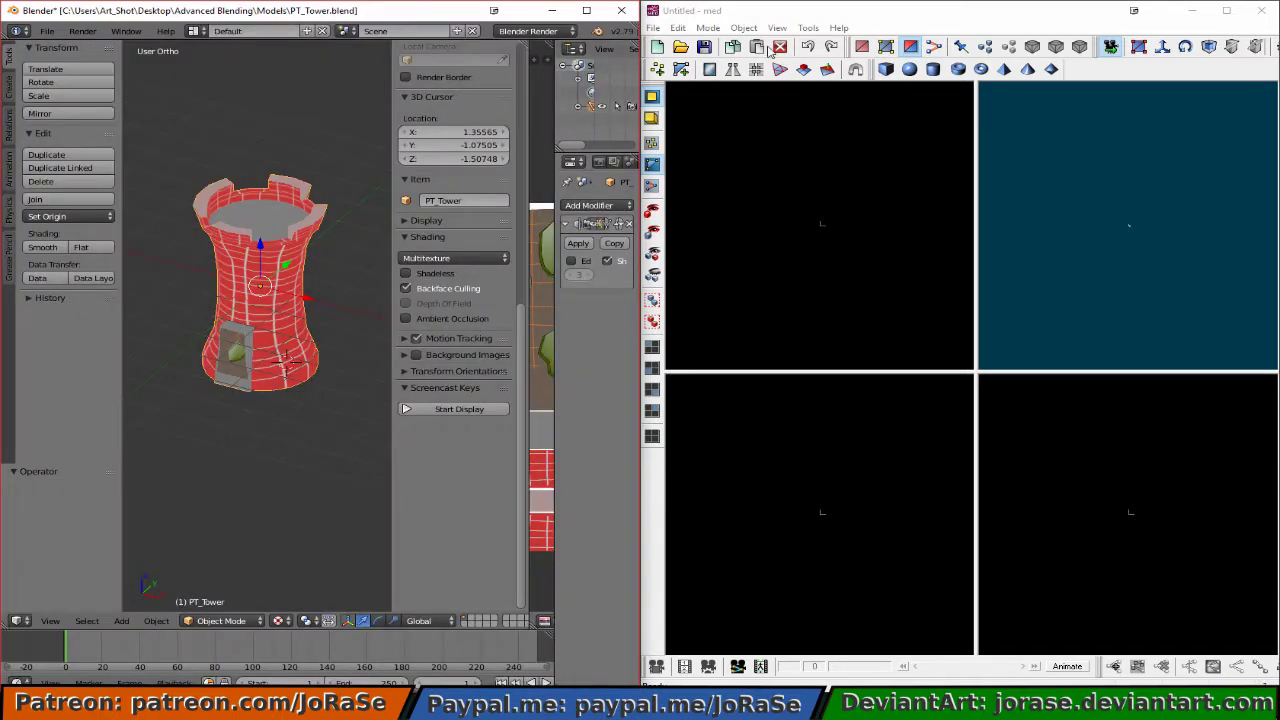
pyautogui.moveTo(757, 14); pyautogui.dragTo(1279, 210)
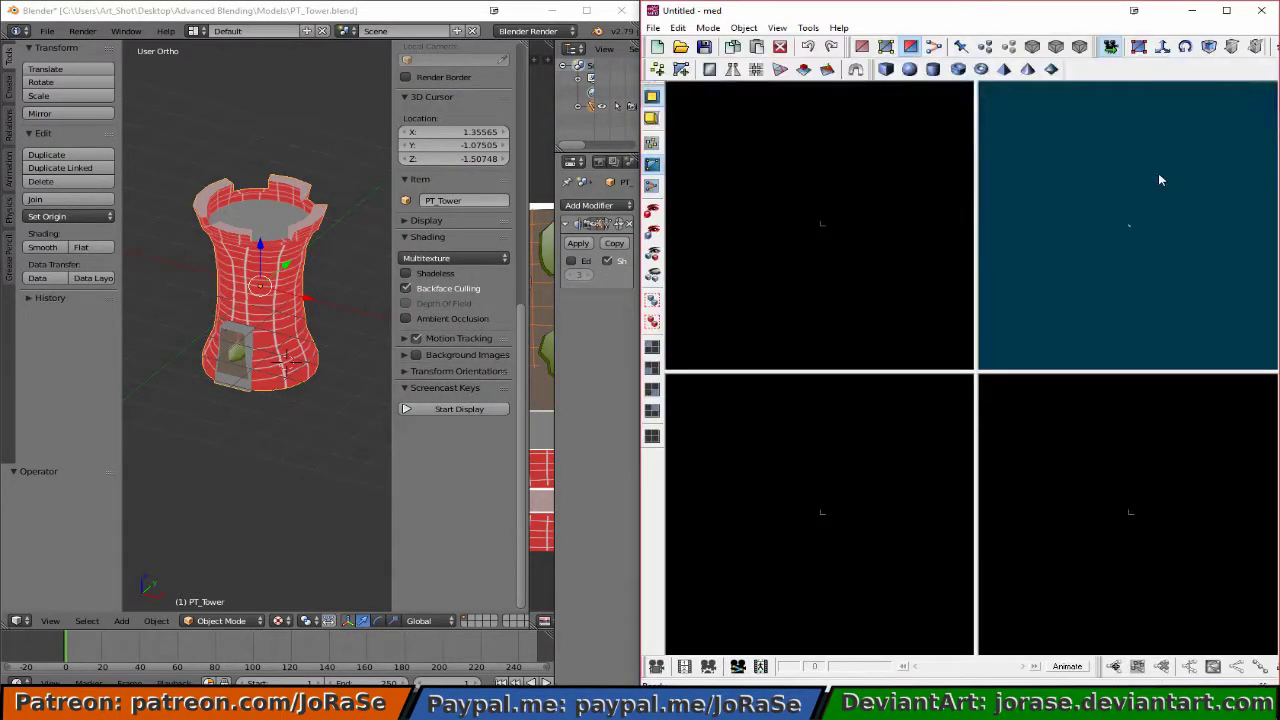
pyautogui.click(652, 27)
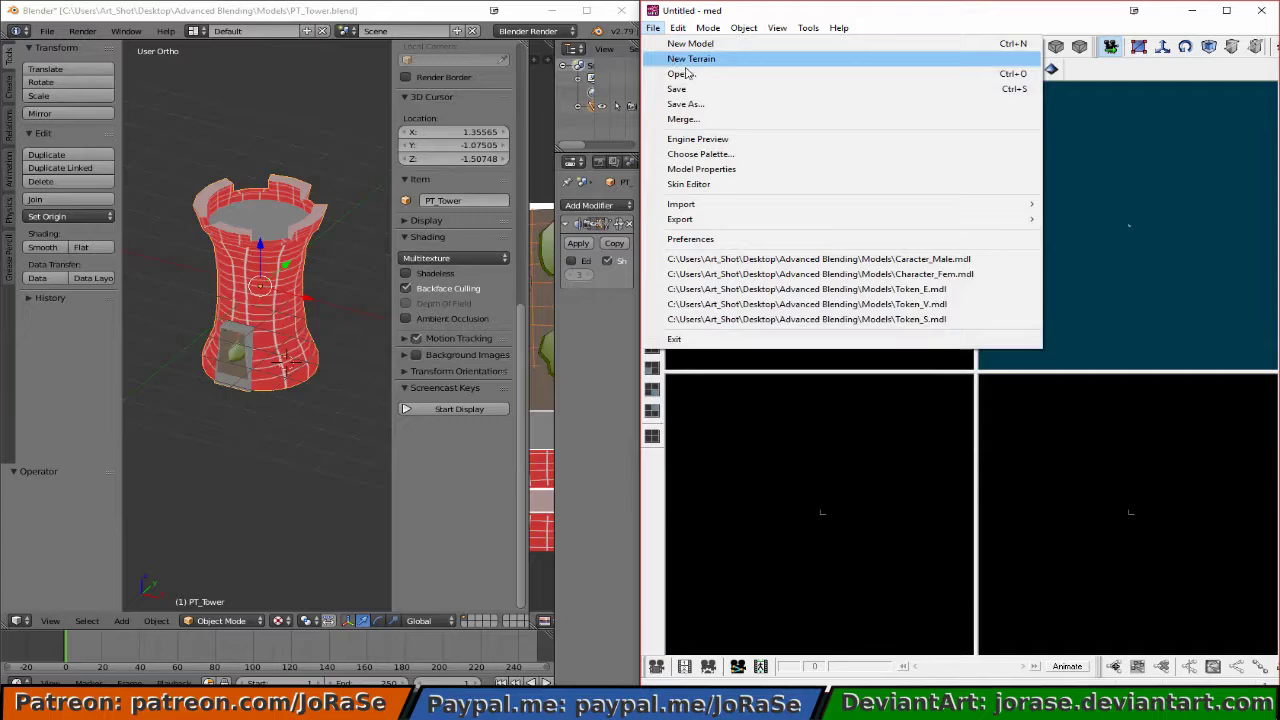
pyautogui.moveTo(714, 206)
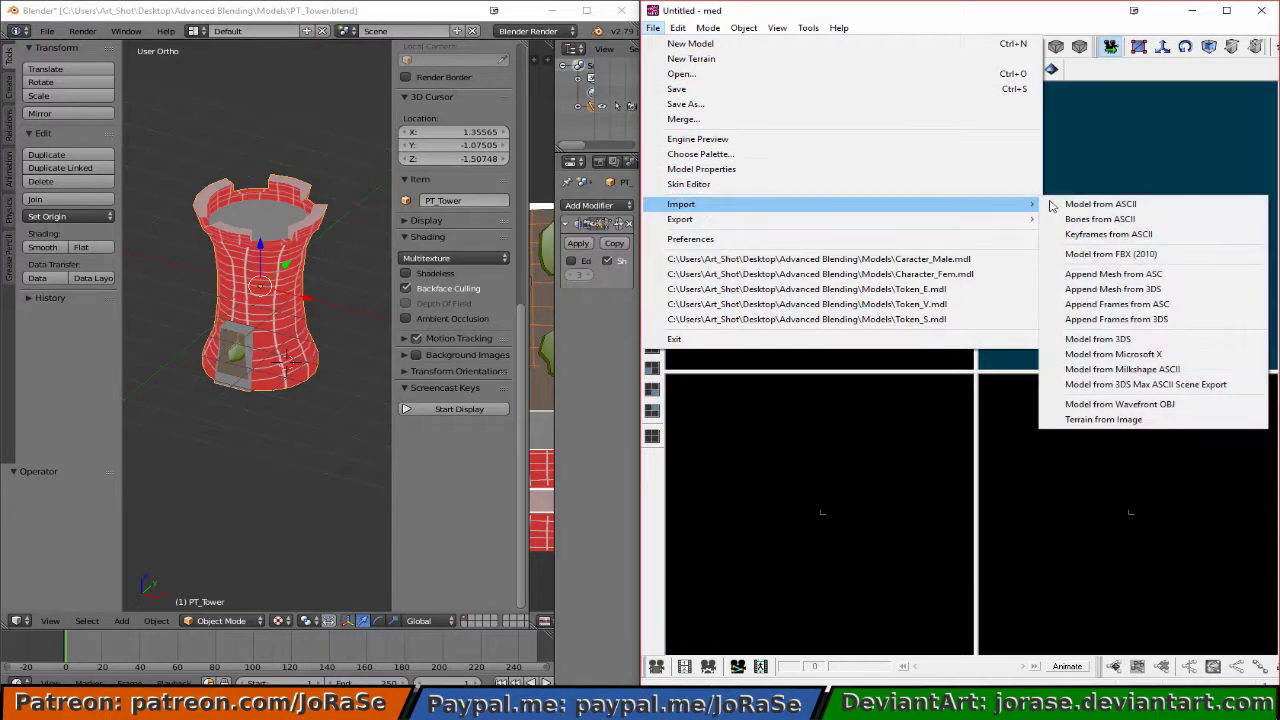
pyautogui.click(1130, 254)
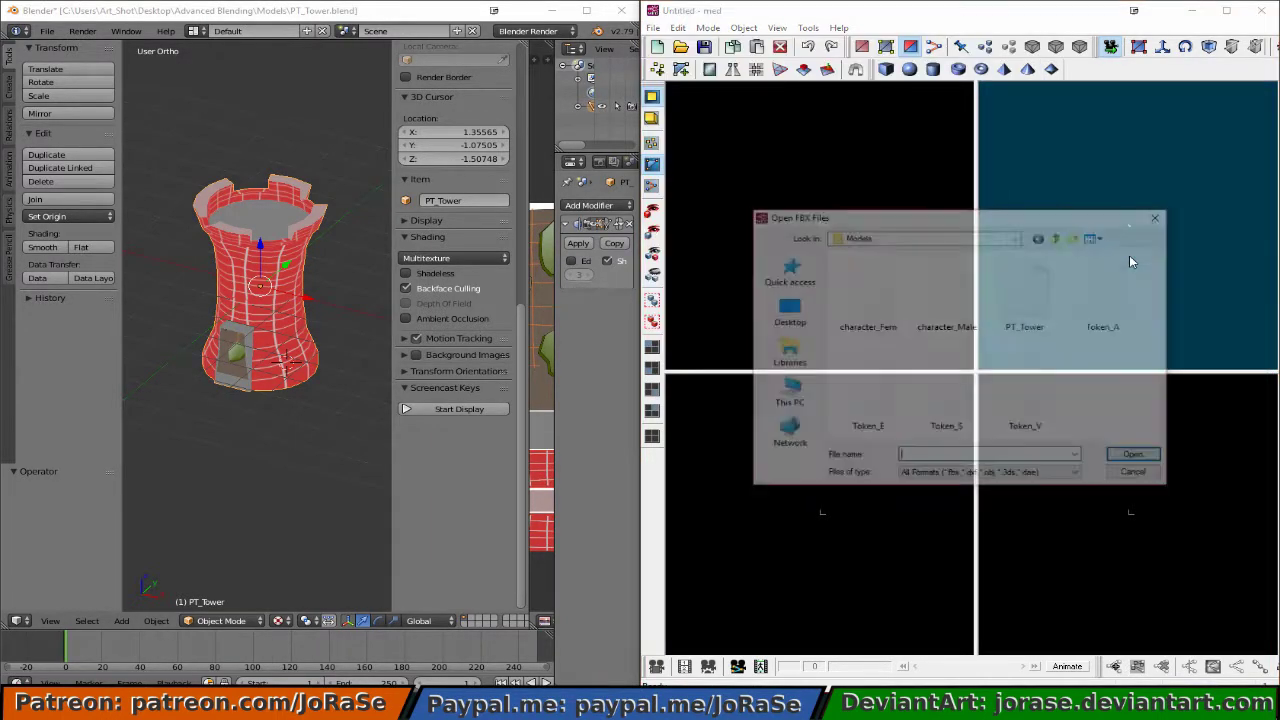
pyautogui.click(1027, 288)
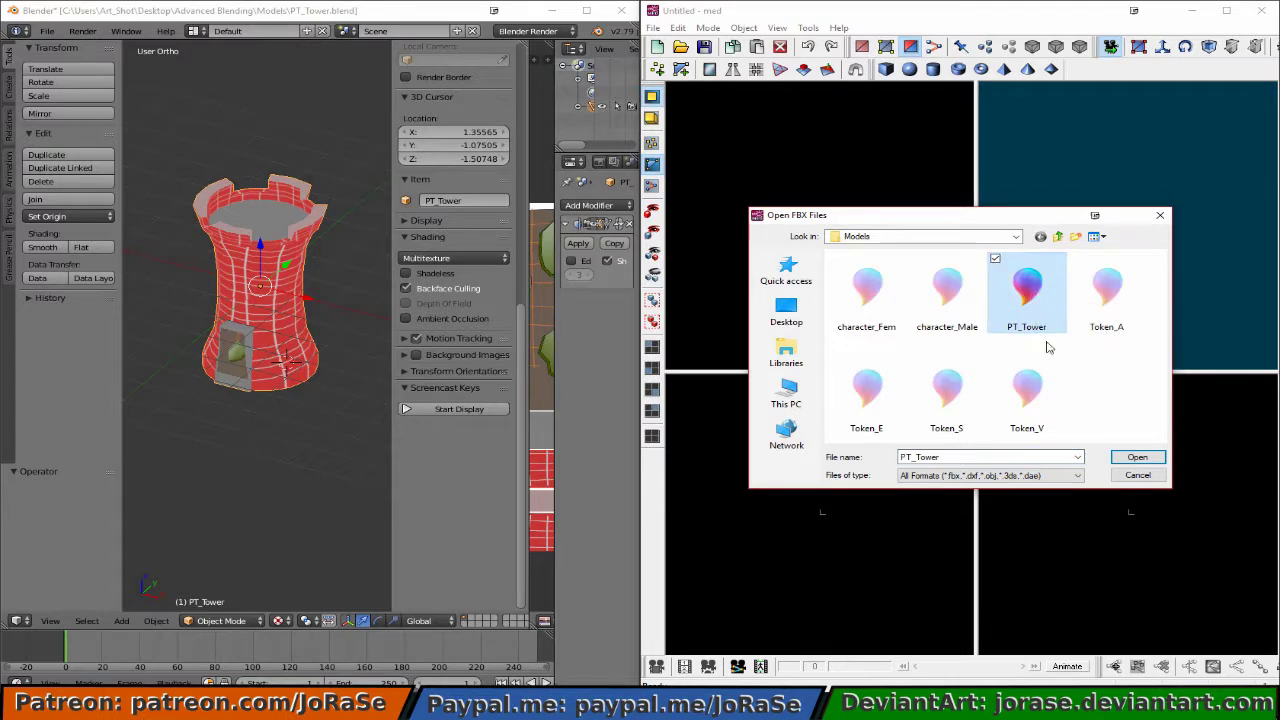
pyautogui.click(1124, 457)
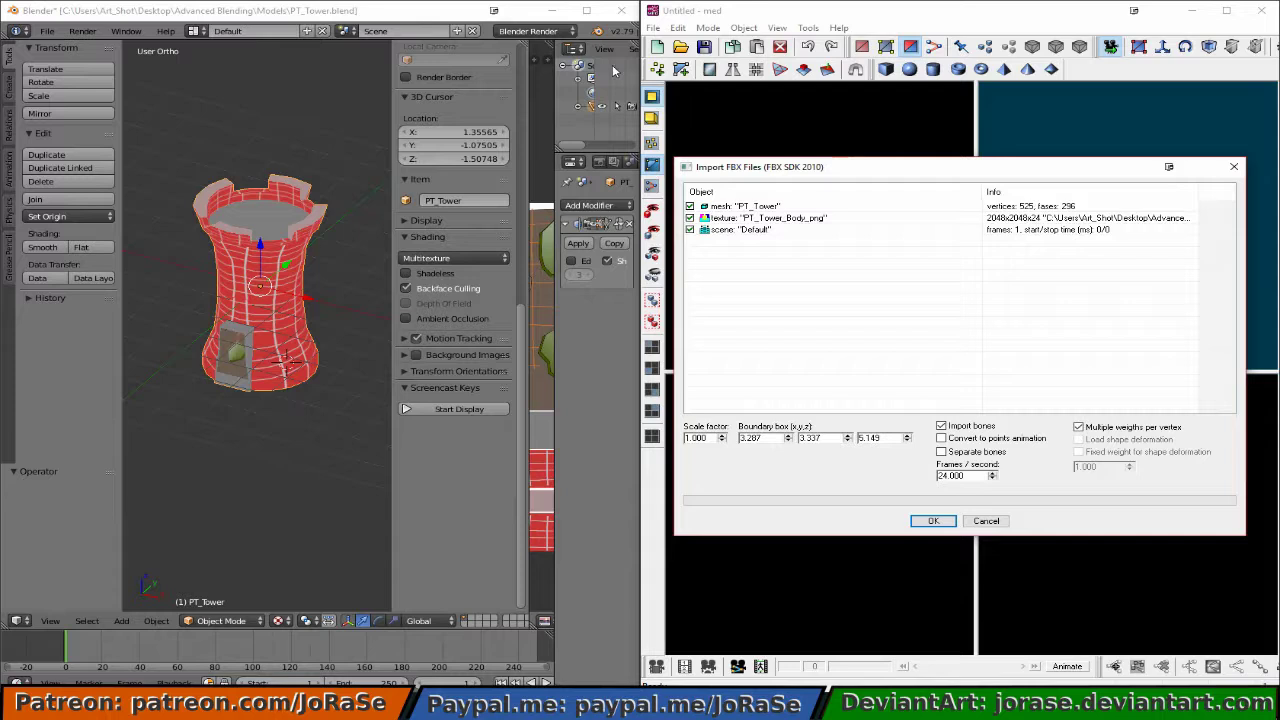
pyautogui.scroll(-3, 590, 37)
pyautogui.scroll(-3, 588, 37)
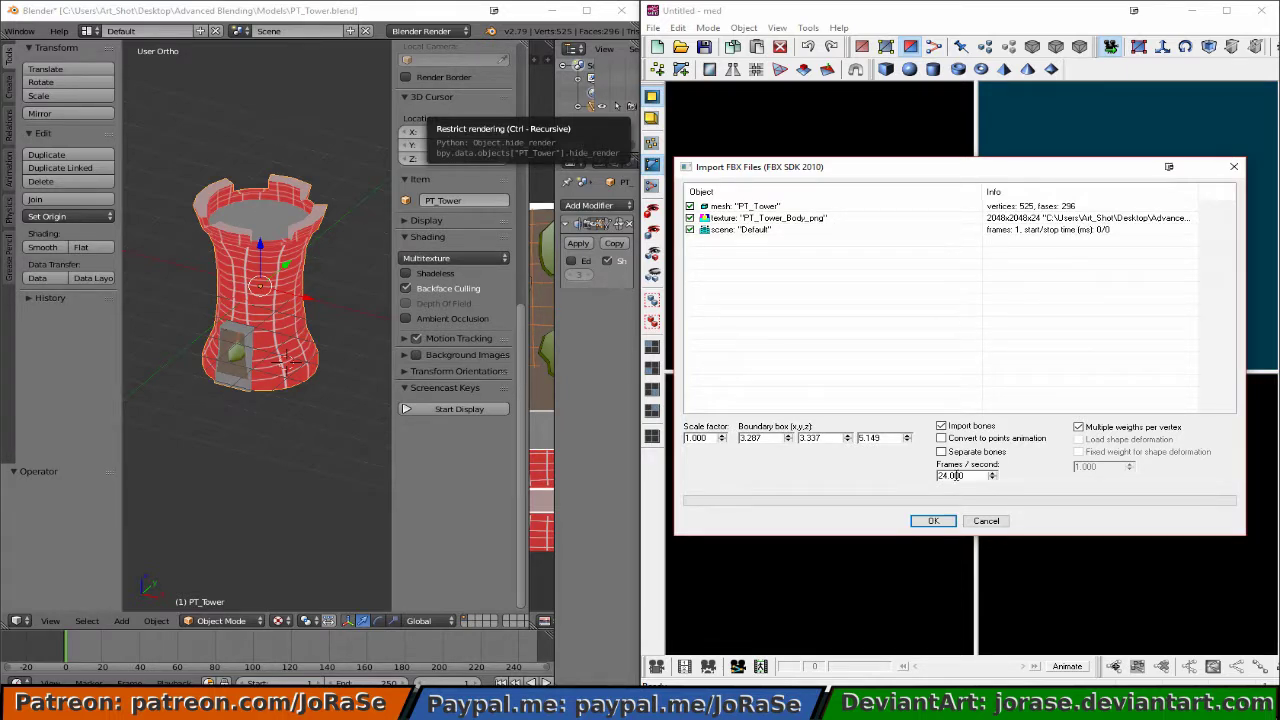
pyautogui.click(933, 521)
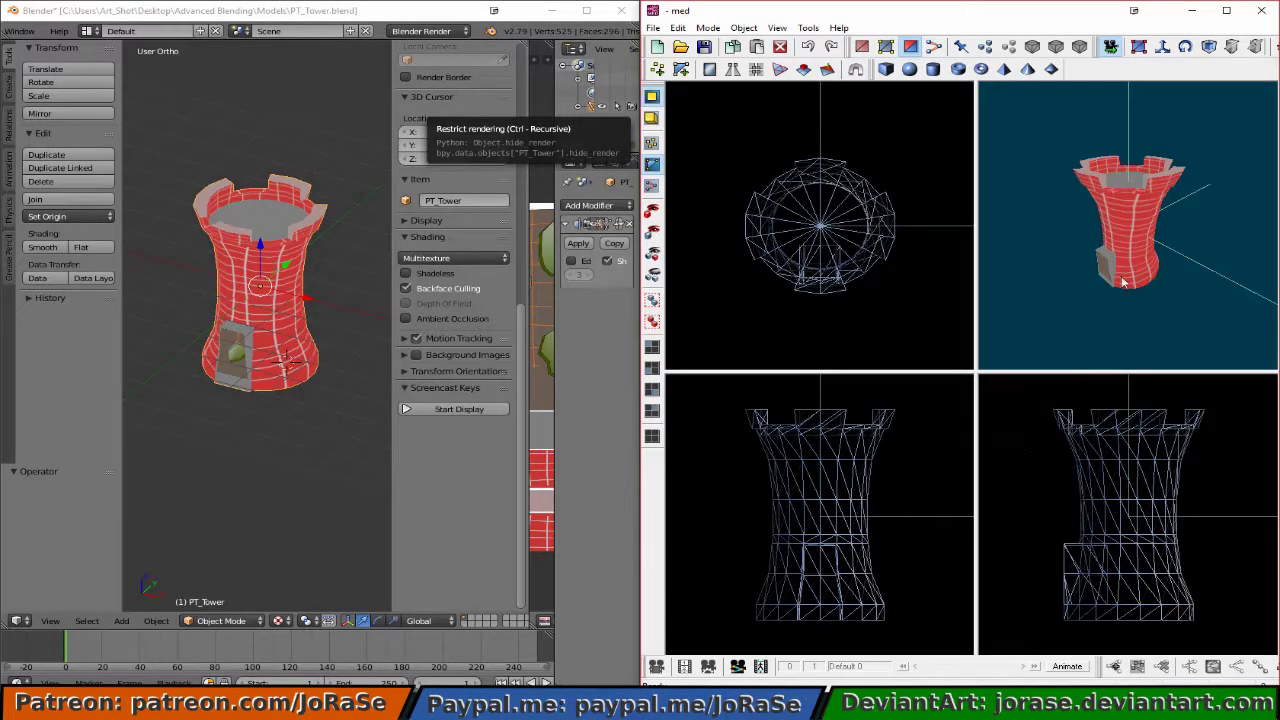
# Orbit the tower to its door side and save it as PT_Tower.mdl in Models
pyautogui.scroll(5, 1082, 267)
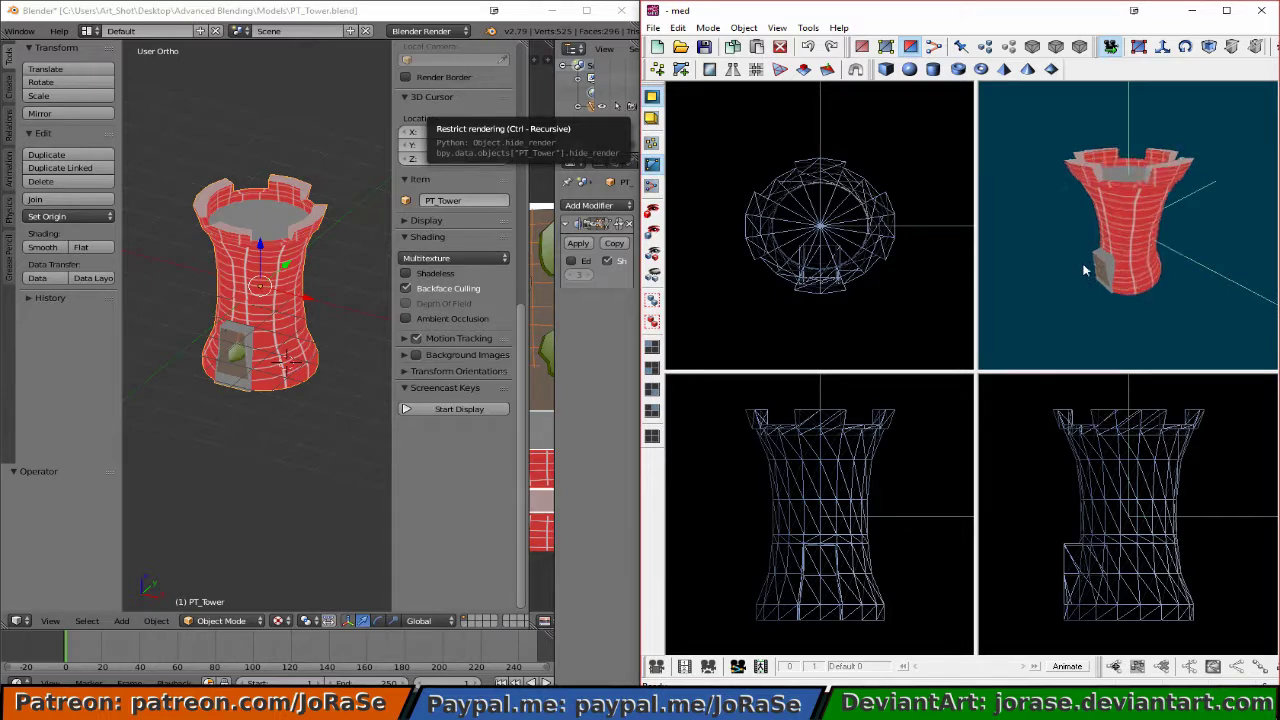
pyautogui.scroll(-3, 1071, 260)
pyautogui.moveTo(1072, 261)
pyautogui.mouseDown(button='middle')
pyautogui.moveTo(1060, 275)
pyautogui.moveTo(1094, 272)
pyautogui.moveTo(1086, 244)
pyautogui.moveTo(1065, 251)
pyautogui.moveTo(1070, 226)
pyautogui.moveTo(1097, 229)
pyautogui.moveTo(1149, 263)
pyautogui.moveTo(1157, 294)
pyautogui.moveTo(1053, 274)
pyautogui.mouseUp(button='middle')
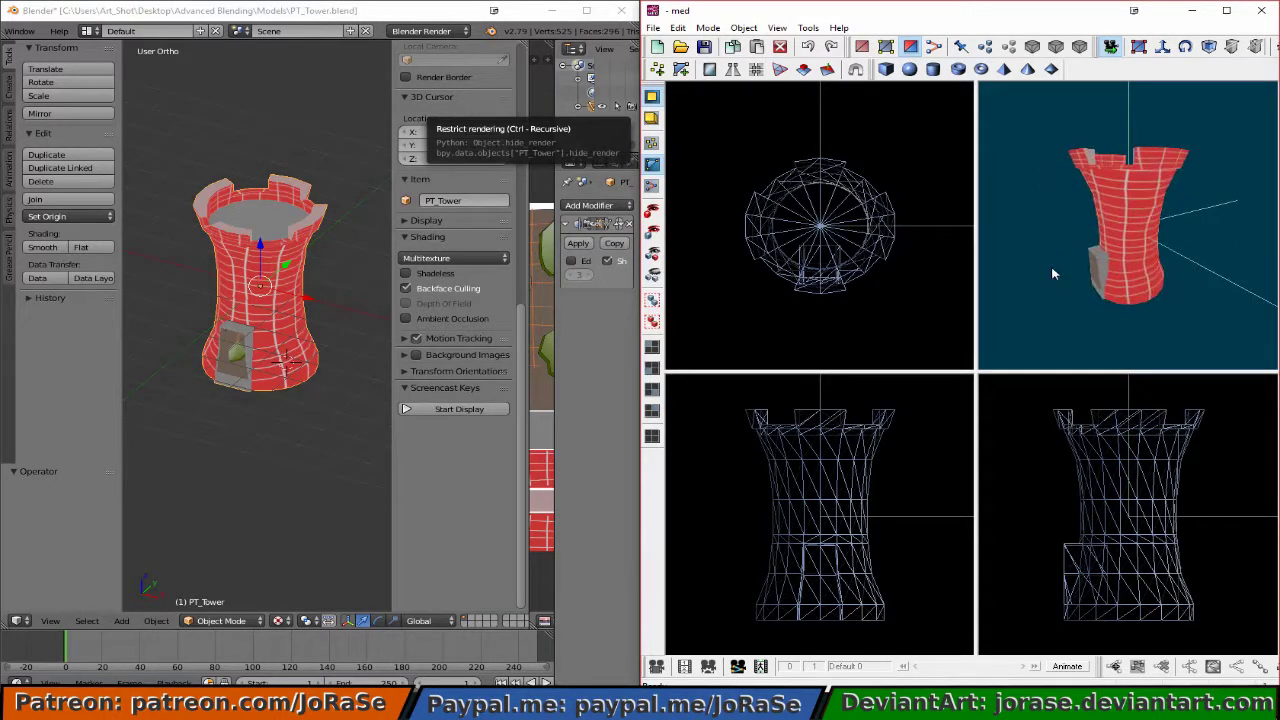
pyautogui.click(707, 47)
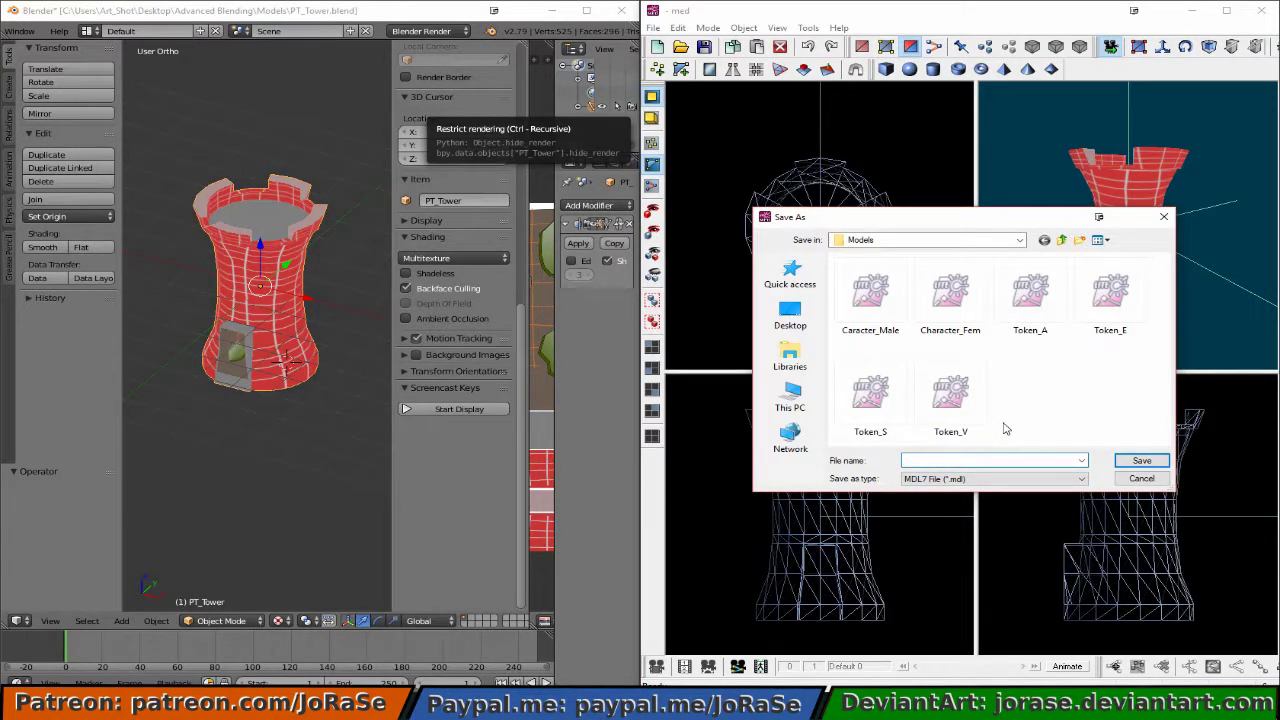
pyautogui.write('PT')
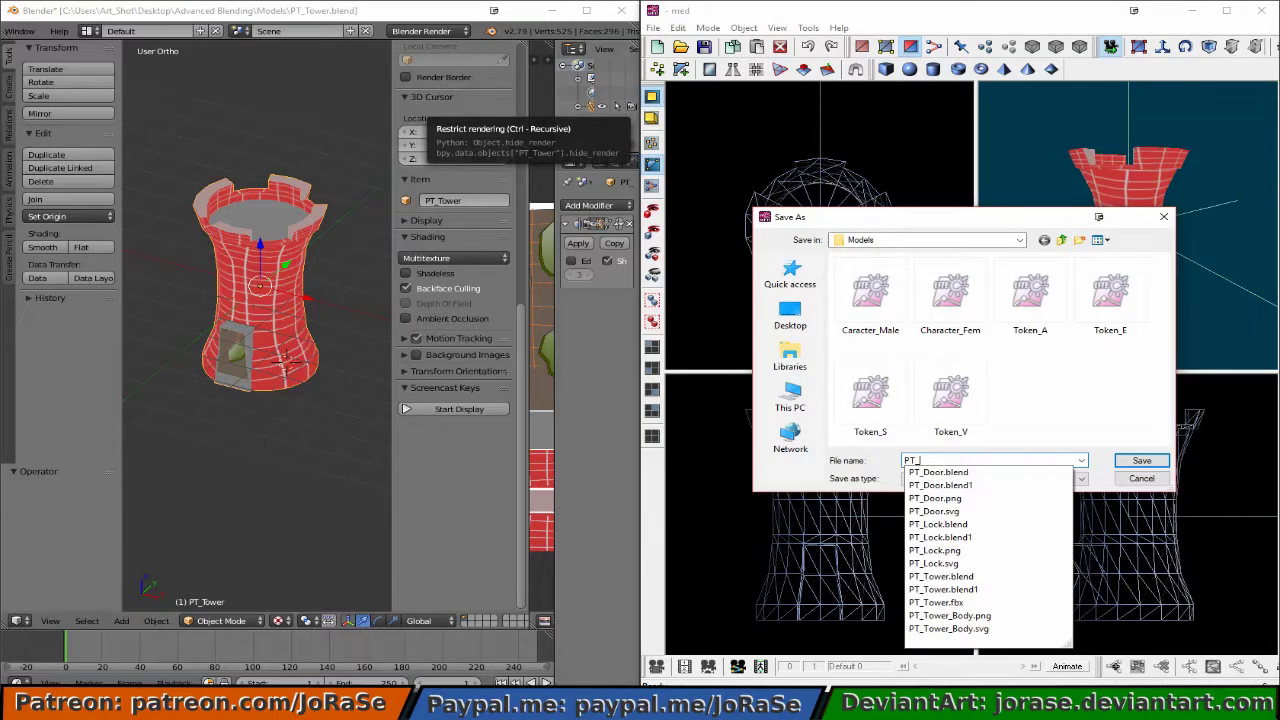
pyautogui.write('_Tower')
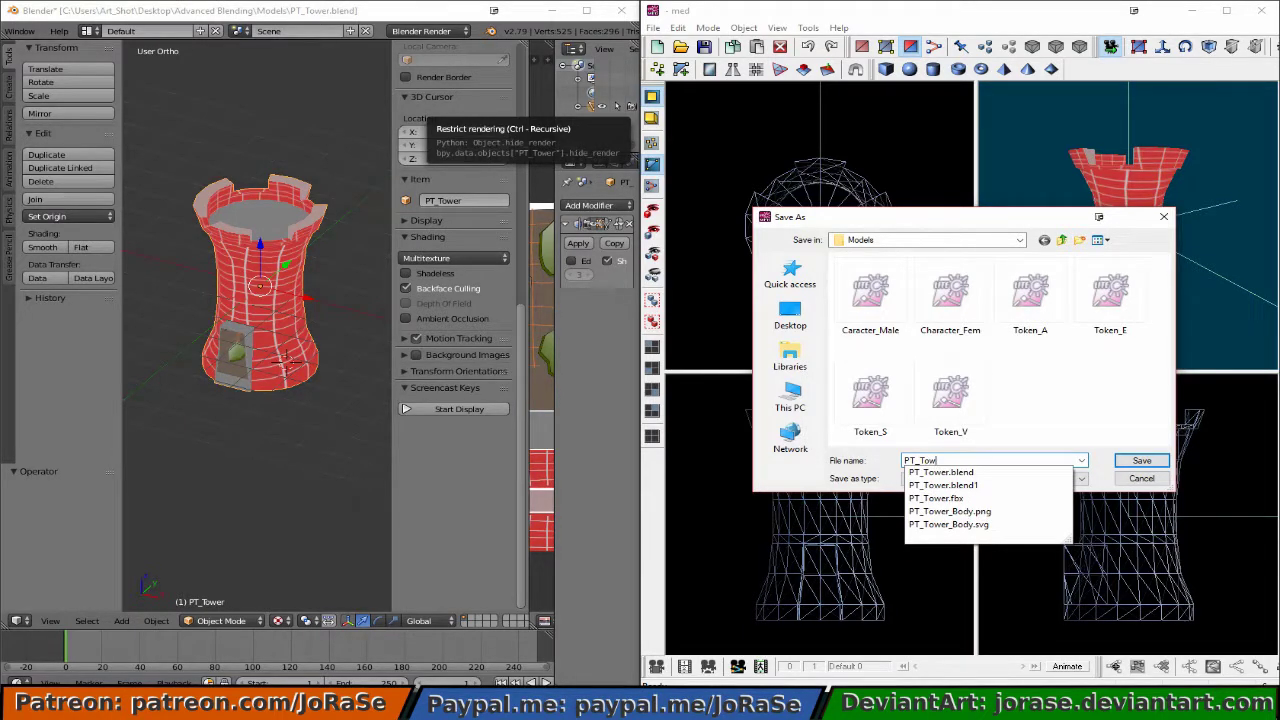
pyautogui.click(1141, 461)
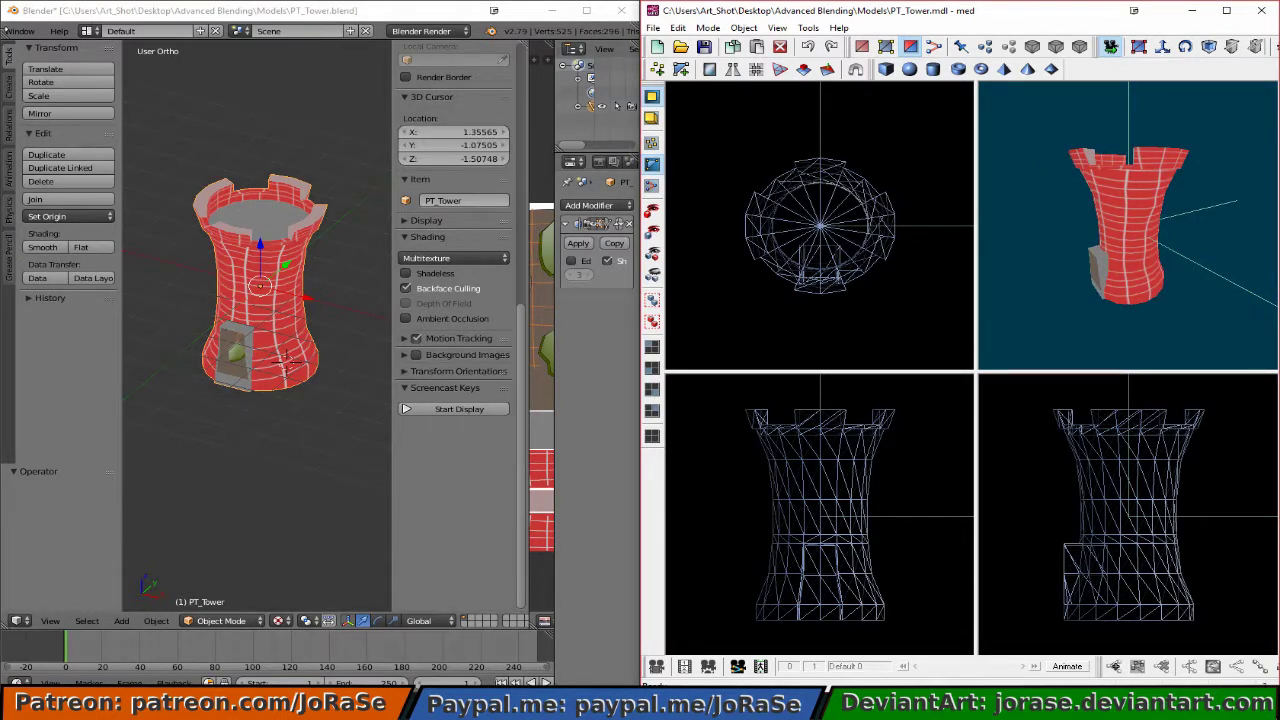
pyautogui.scroll(4, 63, 31)
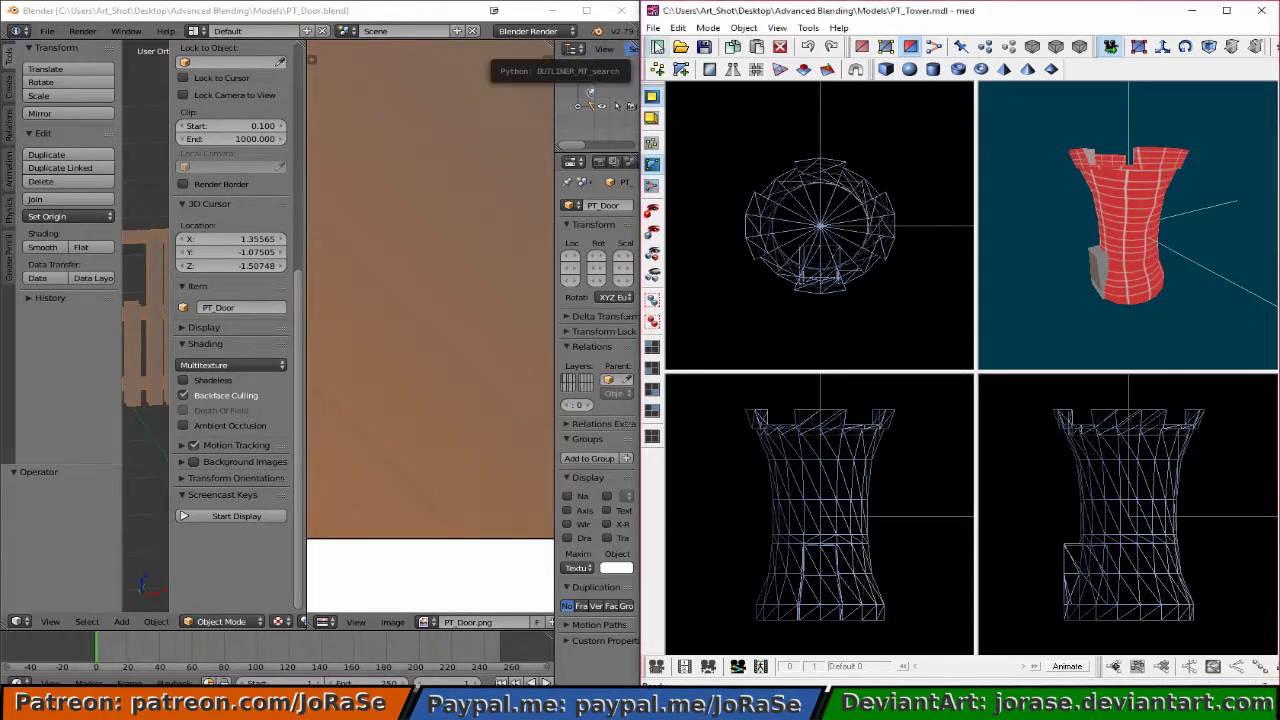
# Start a new empty MED model, widen Blender's 3D view and orbit the door to an angled view
pyautogui.click(657, 47)
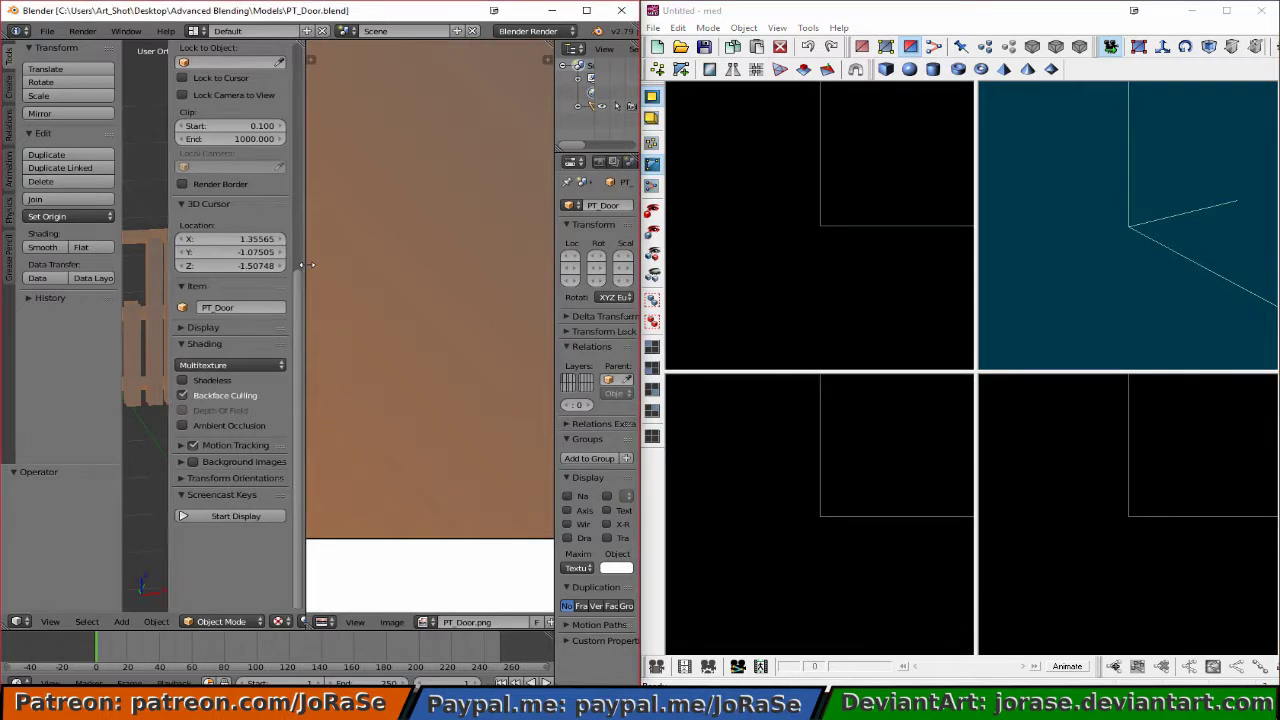
pyautogui.moveTo(305, 264); pyautogui.dragTo(502, 272)
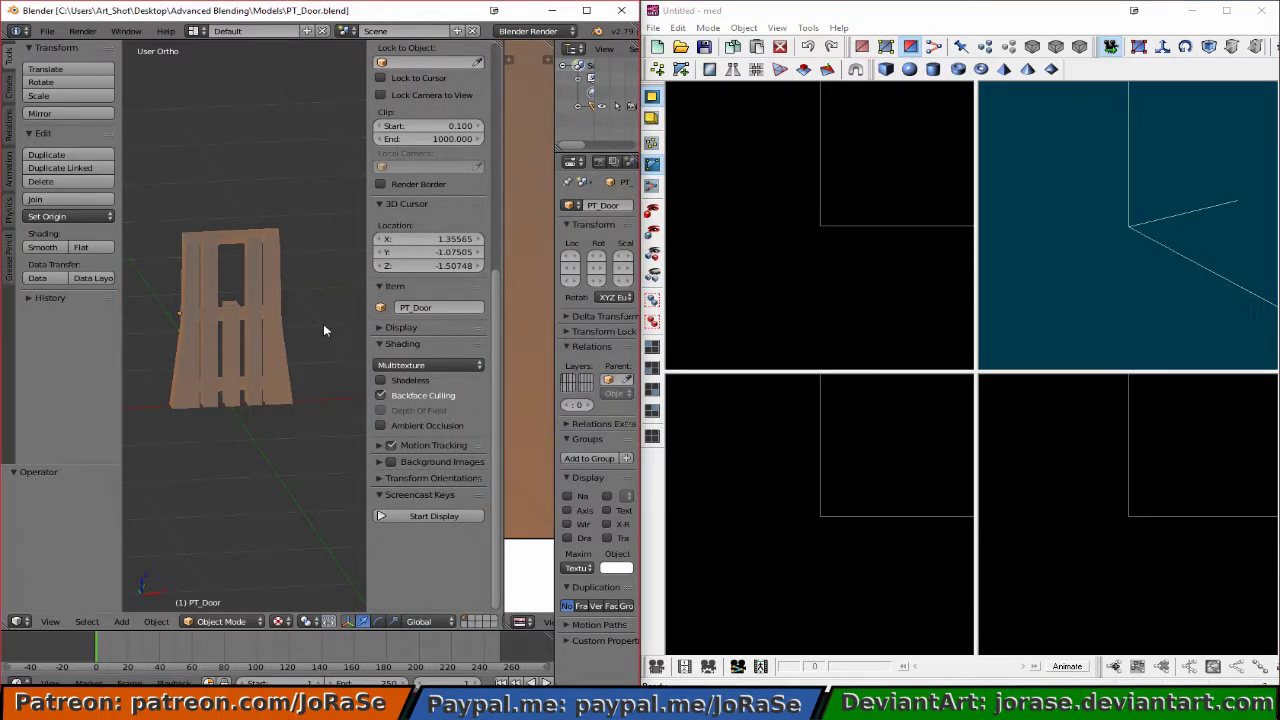
pyautogui.moveTo(315, 348); pyautogui.dragTo(277, 406, button='middle')
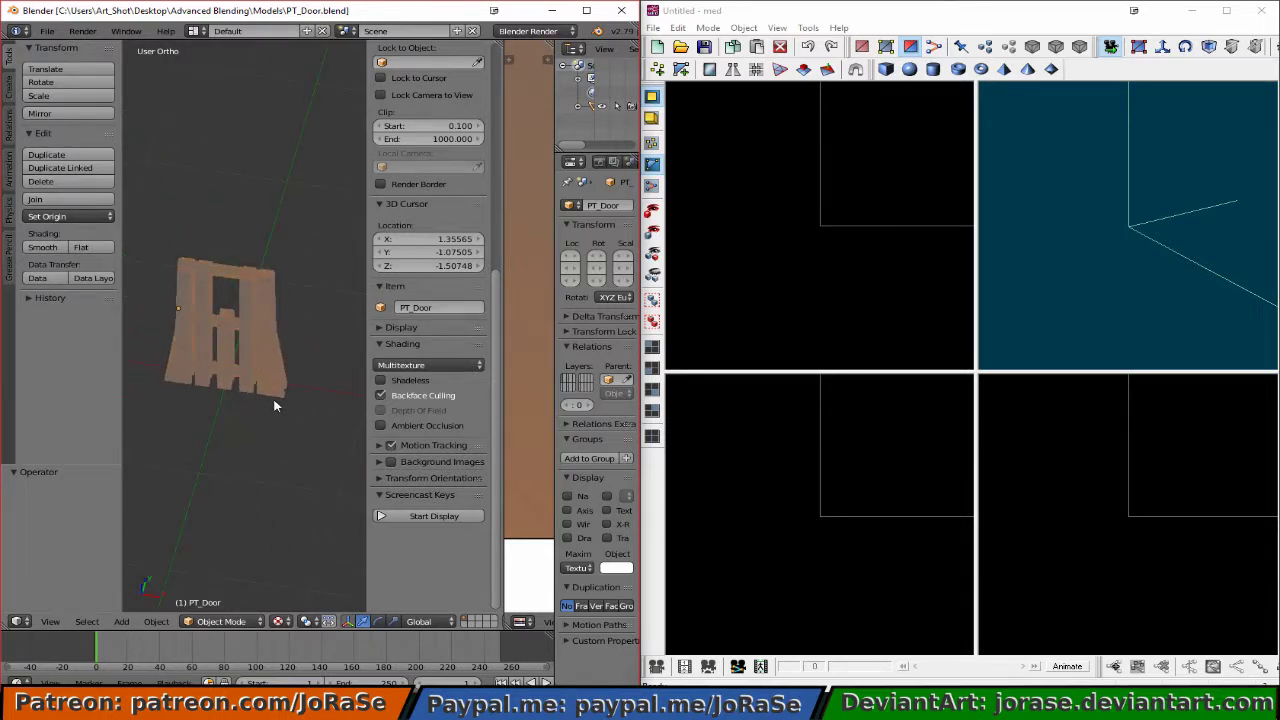
pyautogui.click(47, 31)
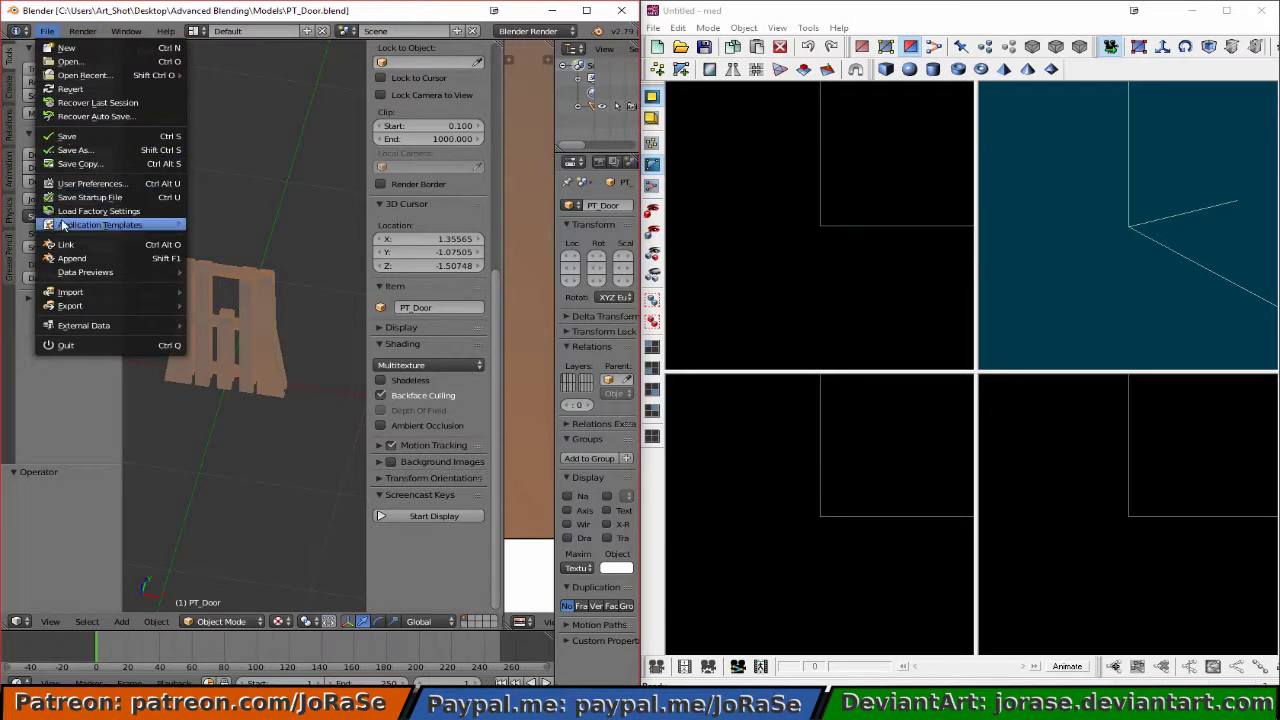
pyautogui.moveTo(56, 310)
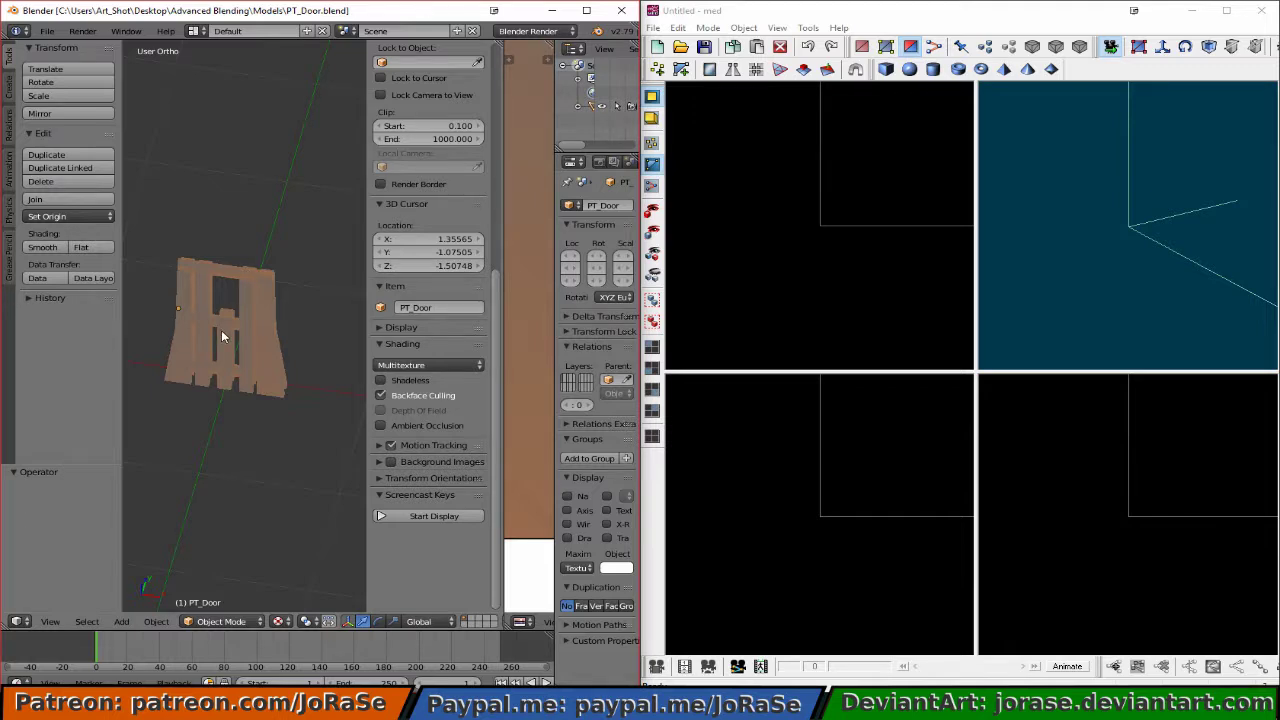
# In top view, move the door 0.350 along X and key its LocRotScale at frame 1
pyautogui.rightClick(255, 388)
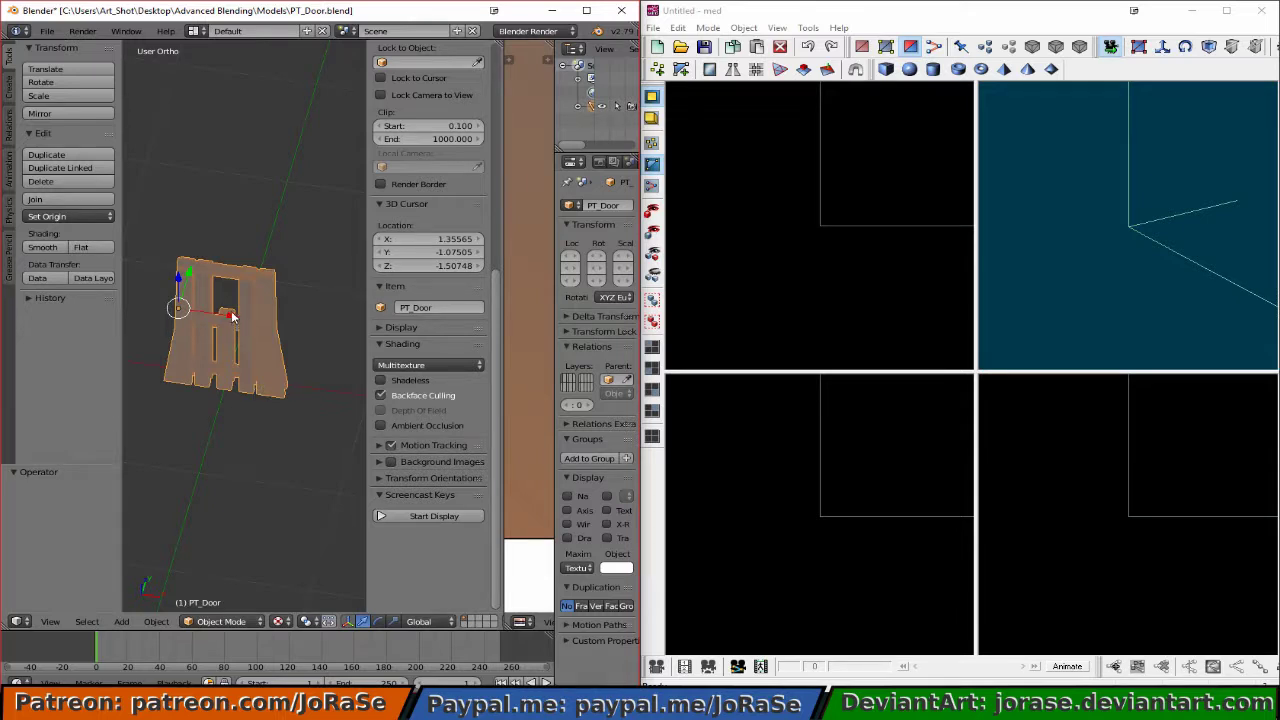
pyautogui.press('KP_7')
pyautogui.press('g')
pyautogui.press('x')
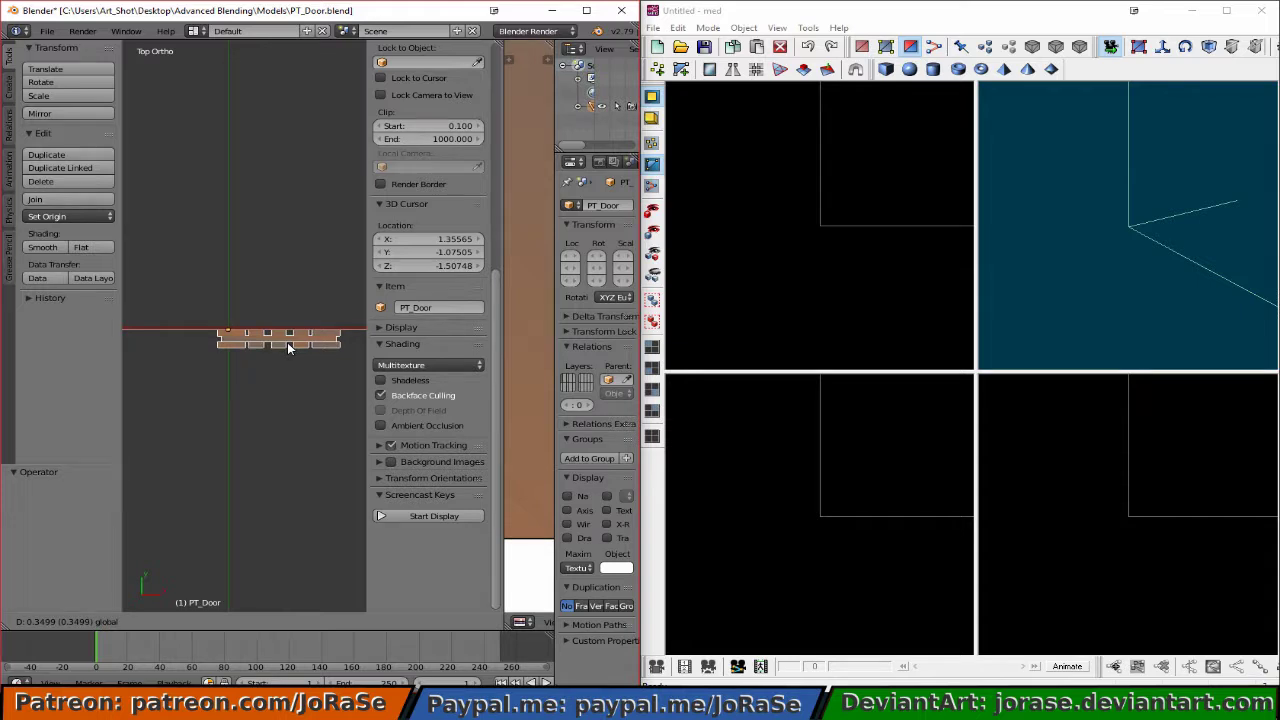
pyautogui.click(287, 342)
pyautogui.press('i')
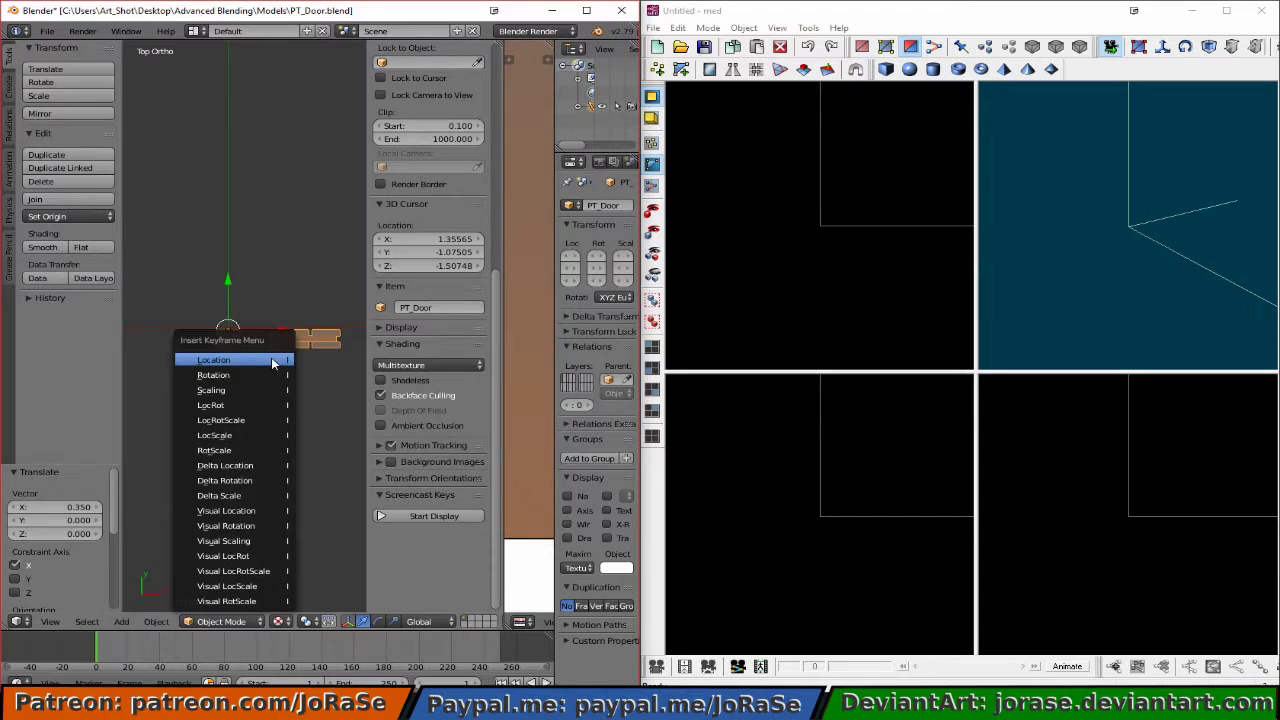
pyautogui.click(240, 421)
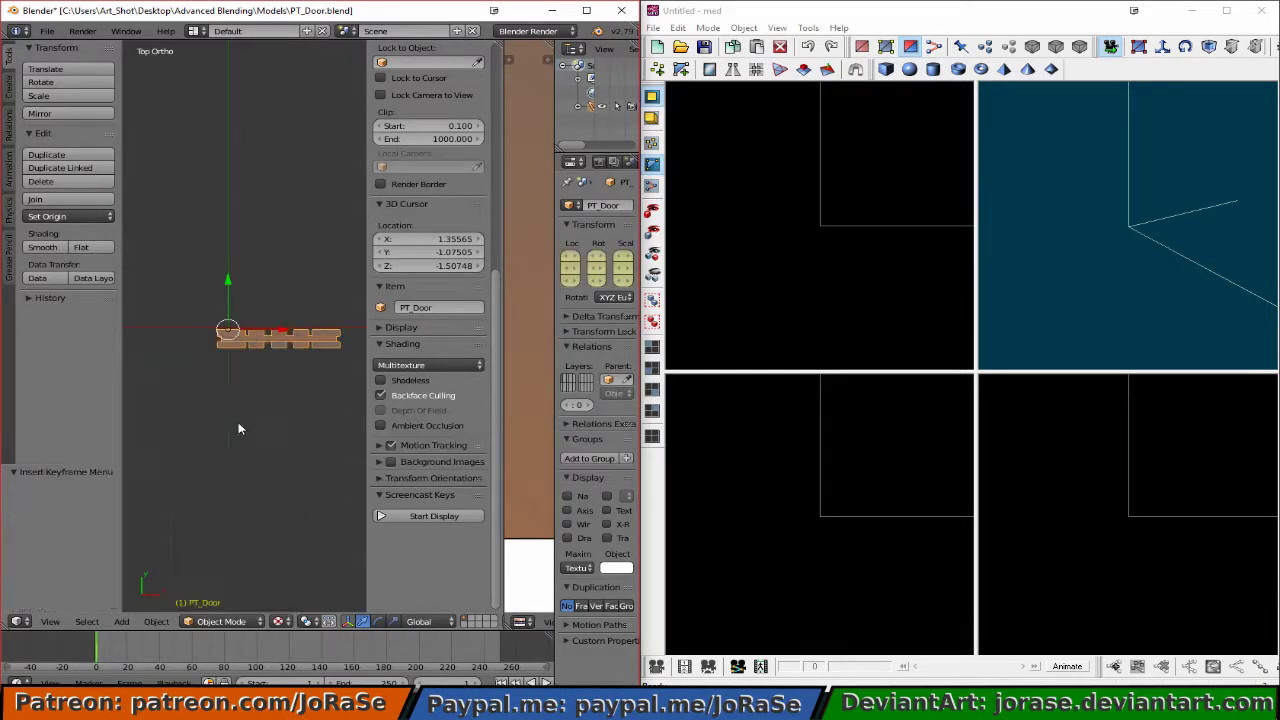
# At frame 50, rotate the door 90° and key it
pyautogui.hotkey('alt', 'a')
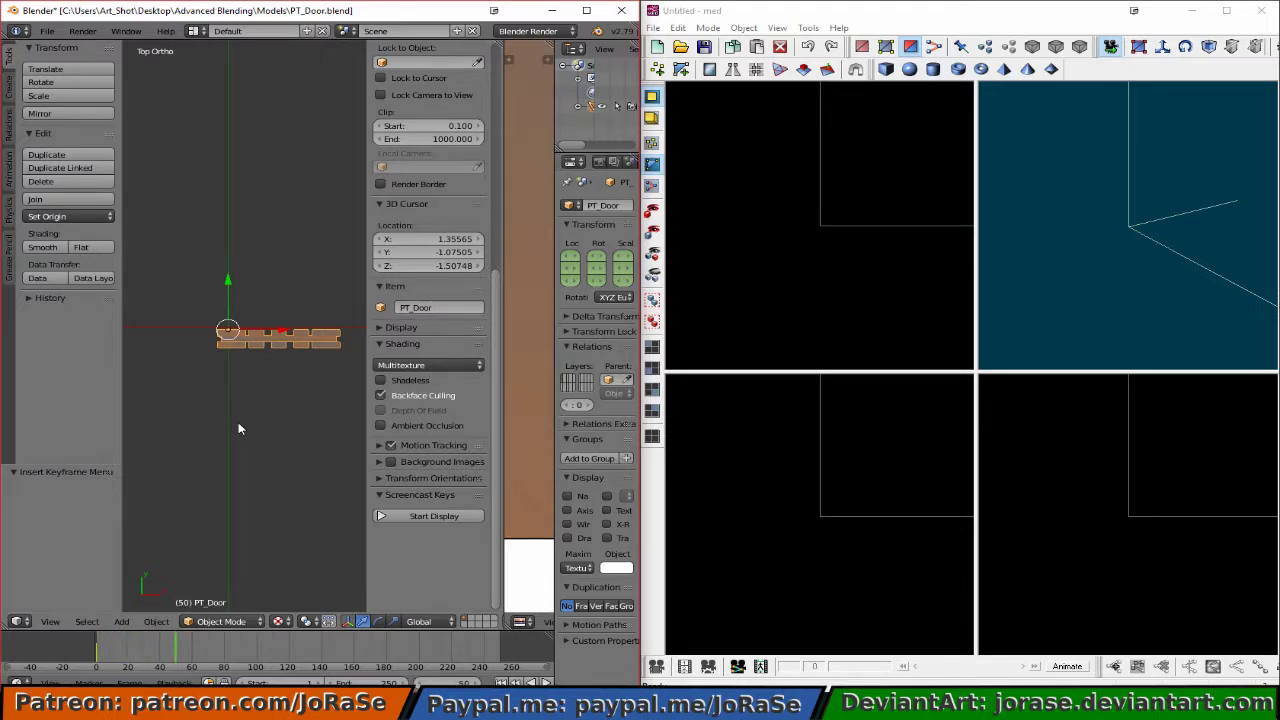
pyautogui.write('r')
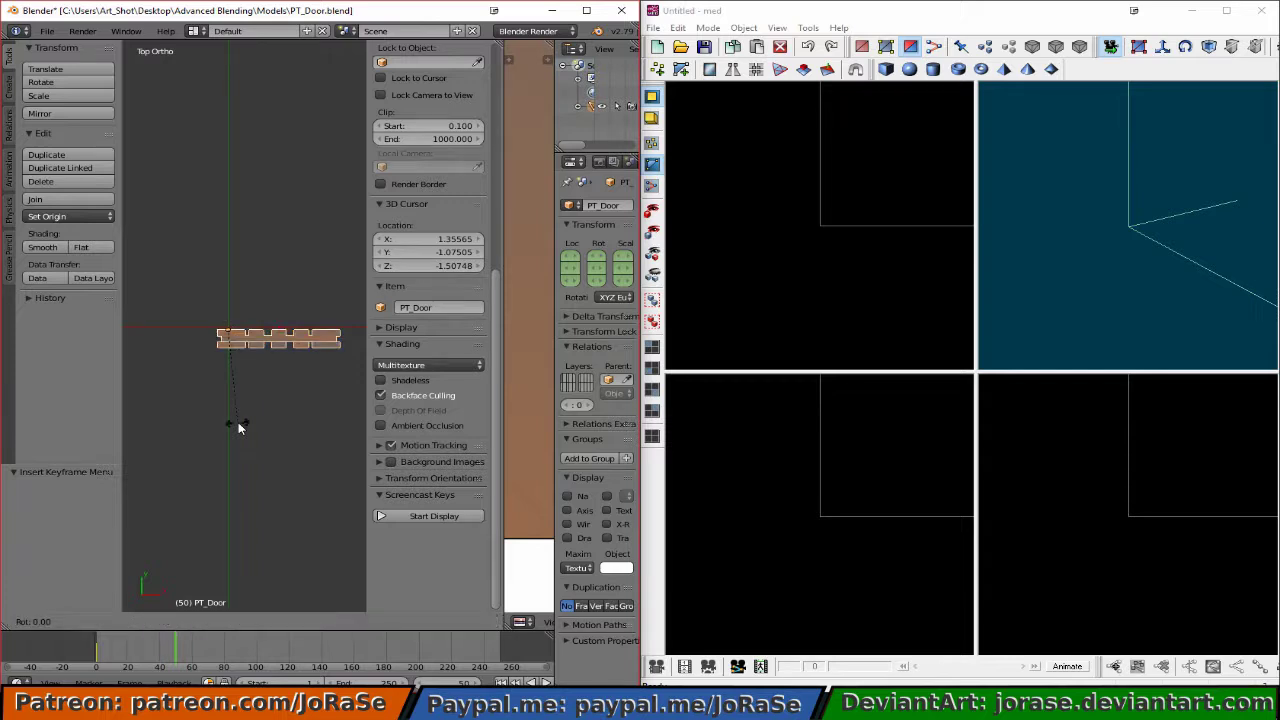
pyautogui.write('90')
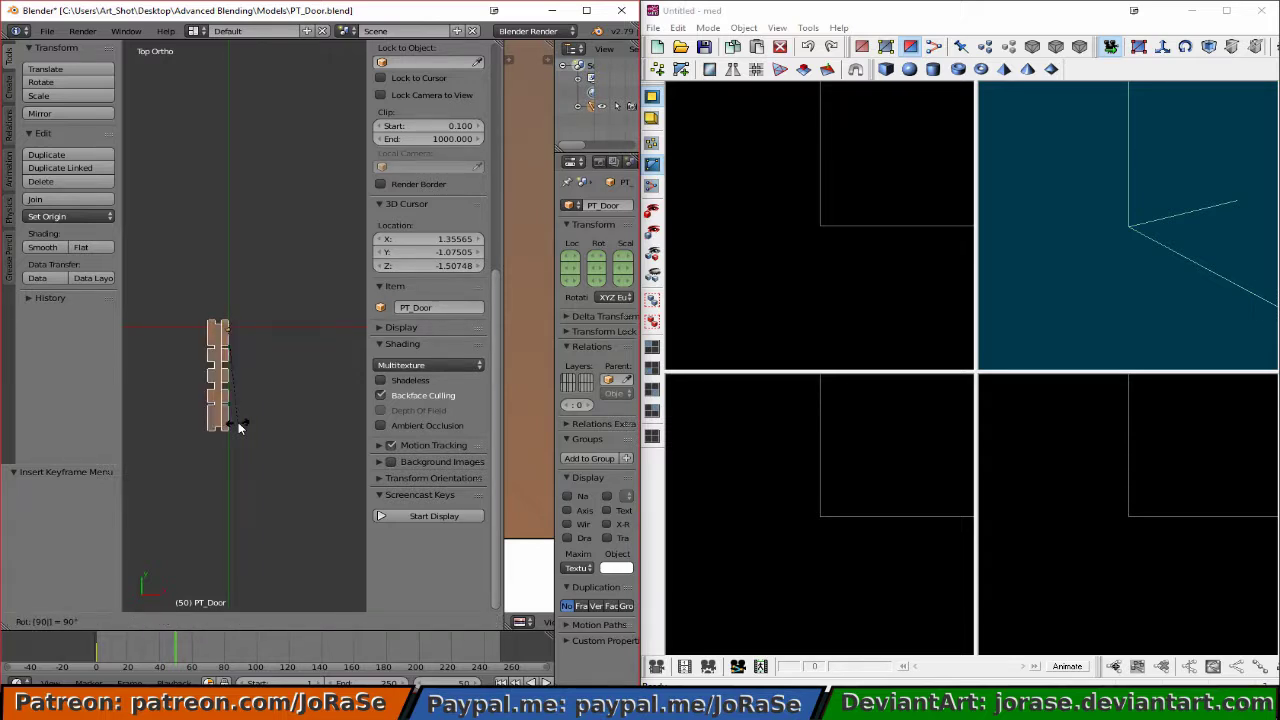
pyautogui.press('Return')
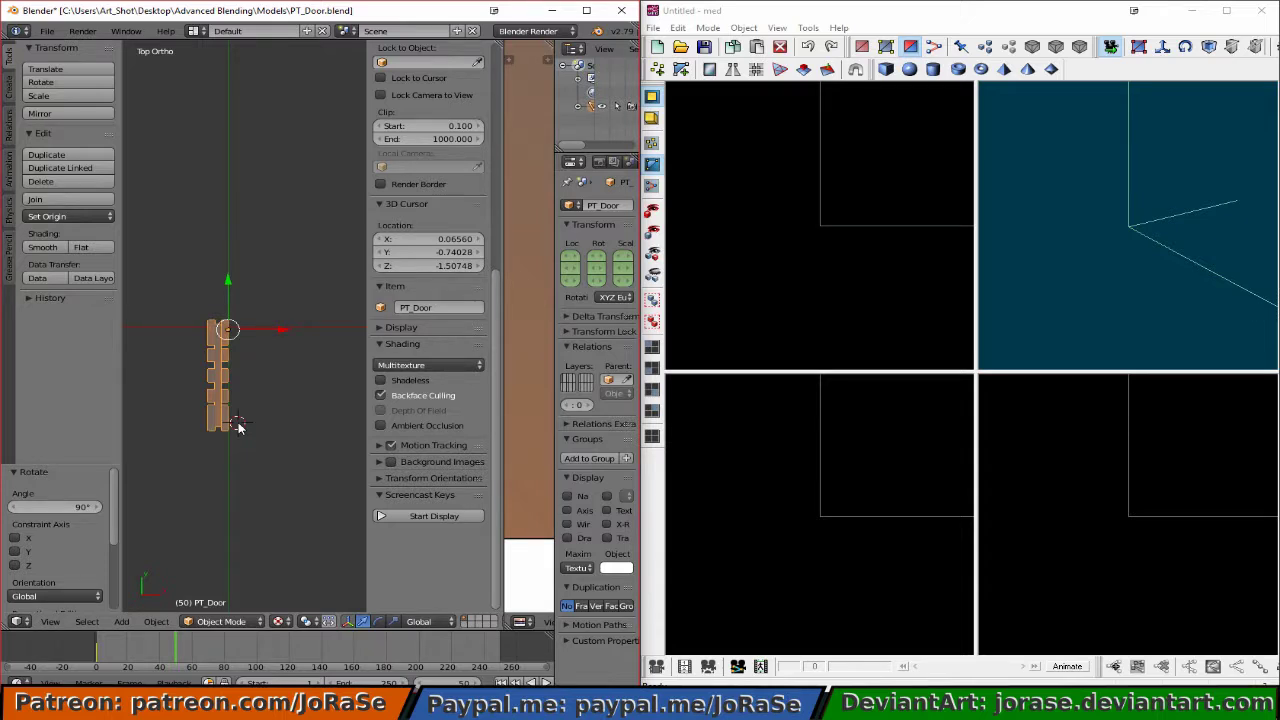
pyautogui.press('i')
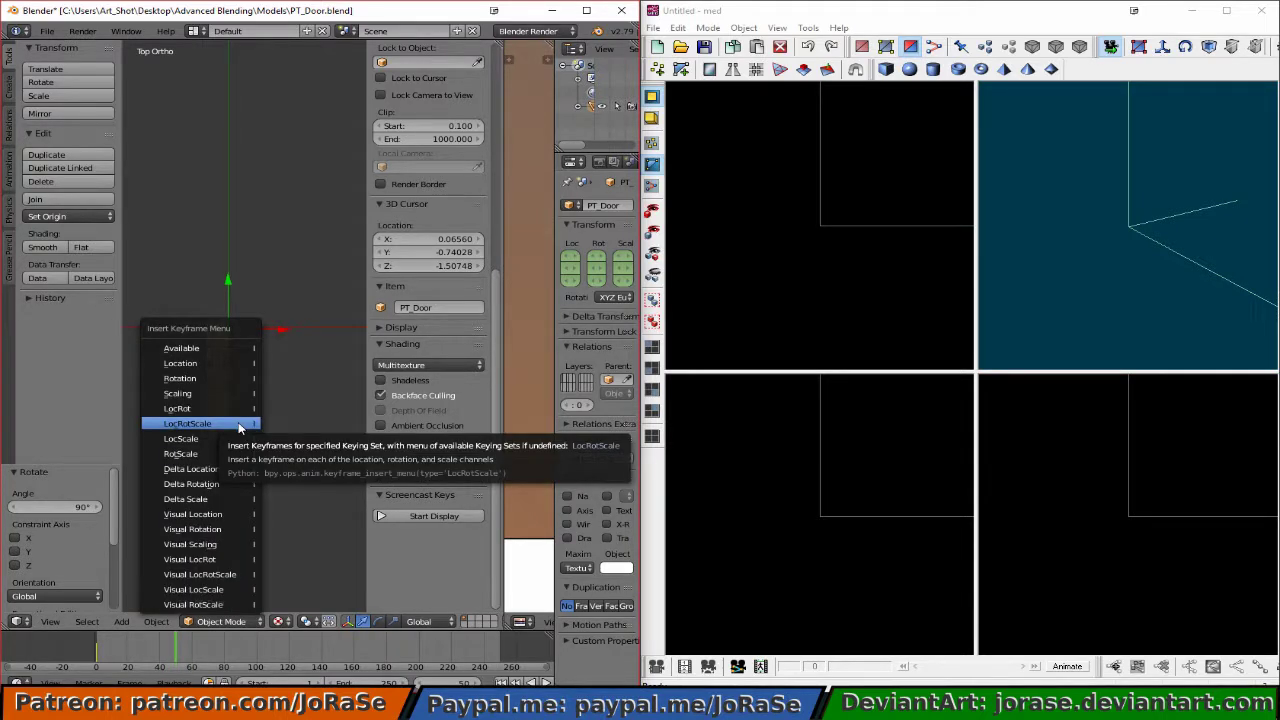
pyautogui.click(240, 428)
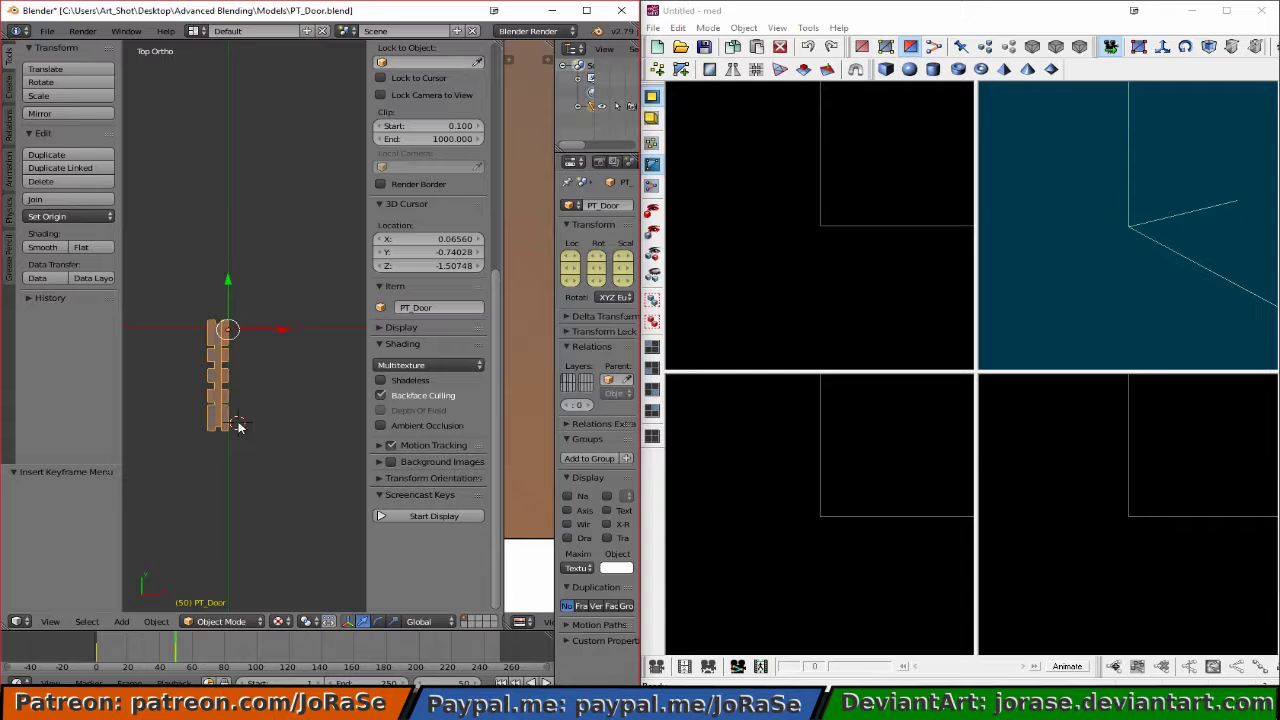
# Key the door flat with rotation cleared at frame 80 and again at frame 100
pyautogui.hotkey('alt', 'a')
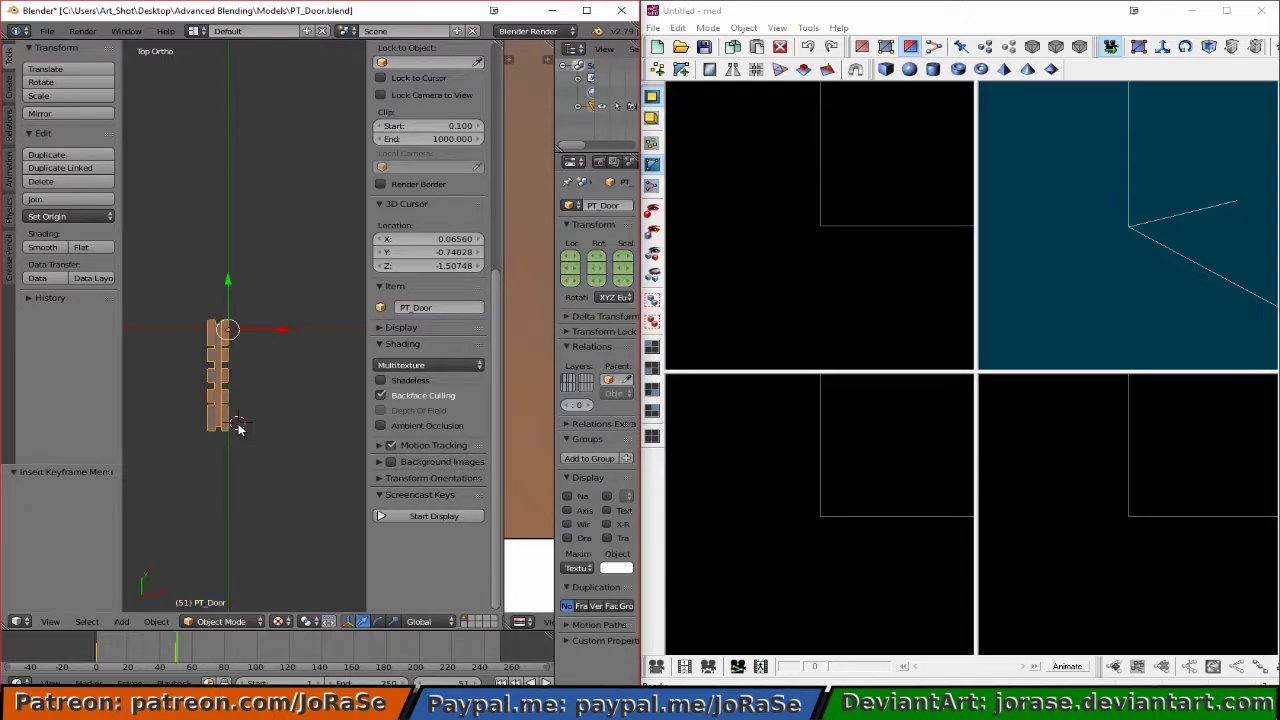
pyautogui.press('Left')
pyautogui.press('Left')
pyautogui.hotkey('alt', 'r')
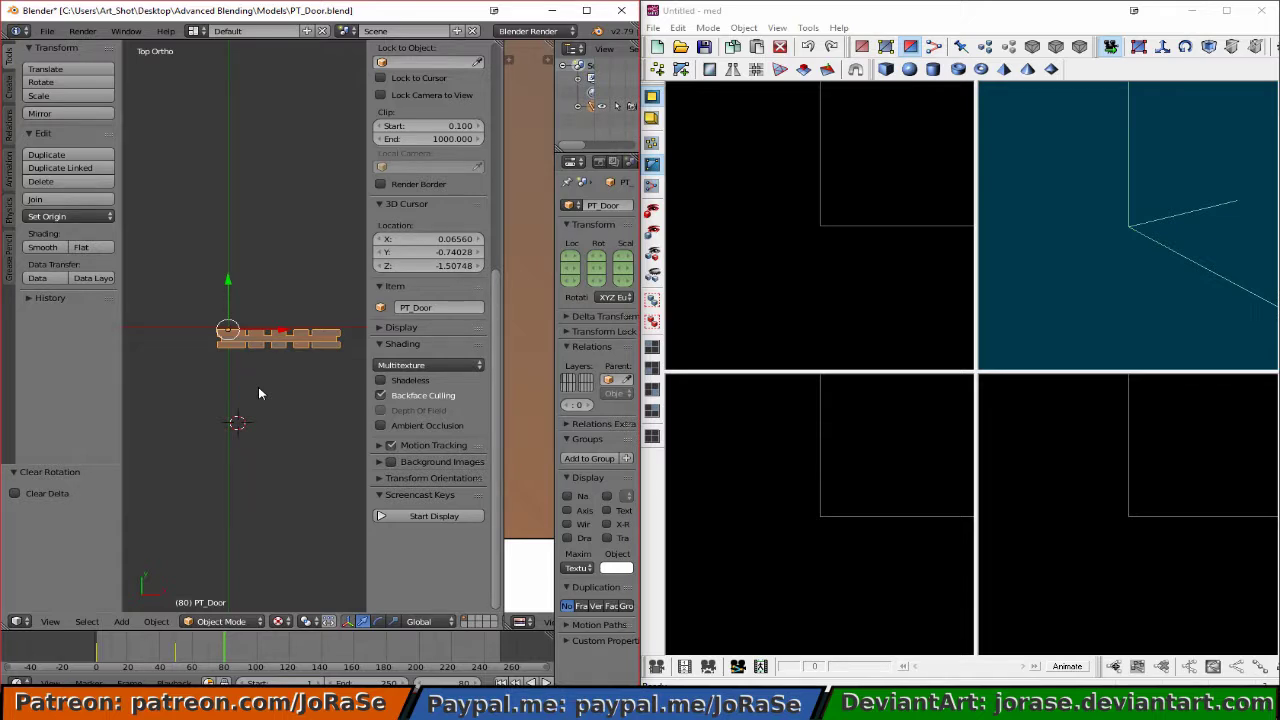
pyautogui.press('i')
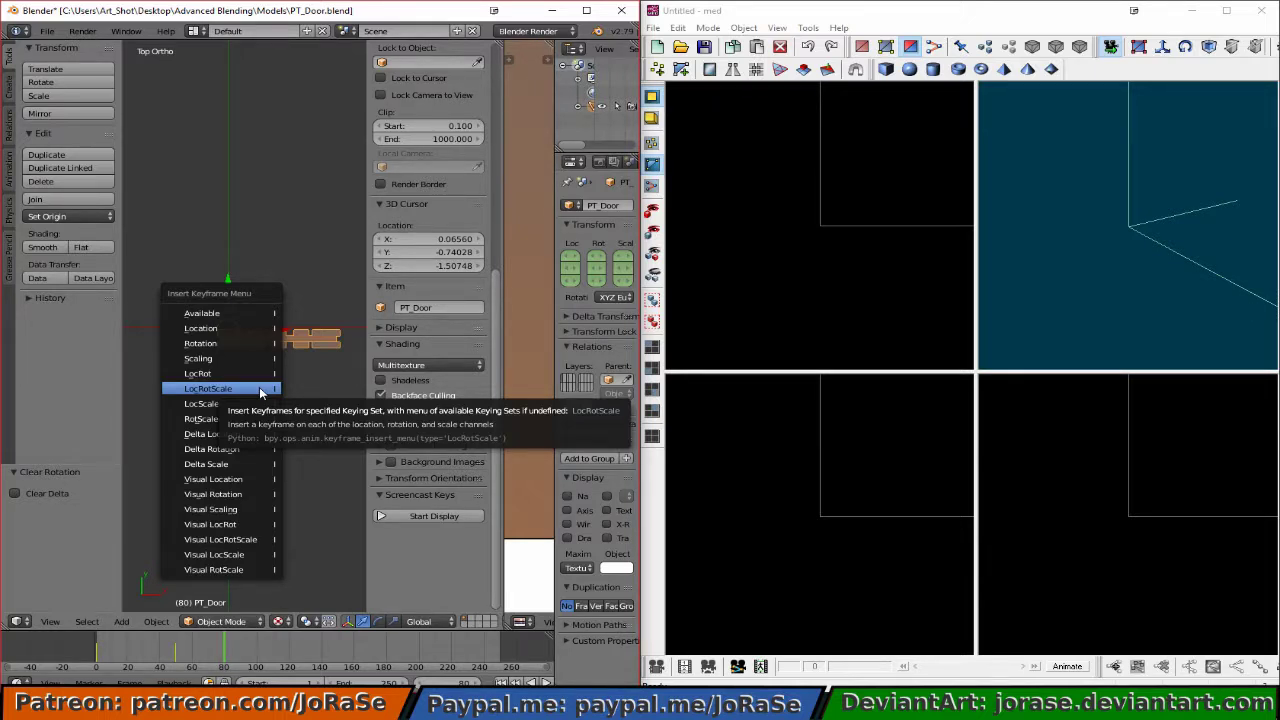
pyautogui.click(260, 390)
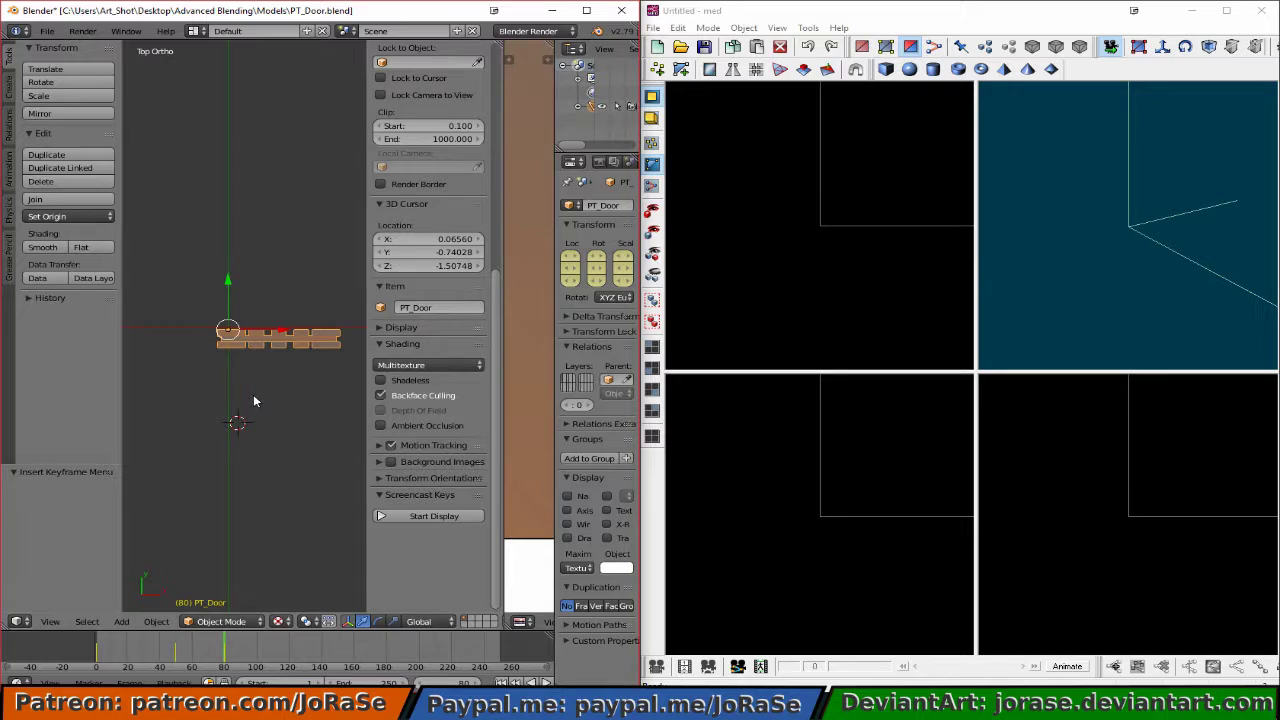
pyautogui.hotkey('alt', 'a')
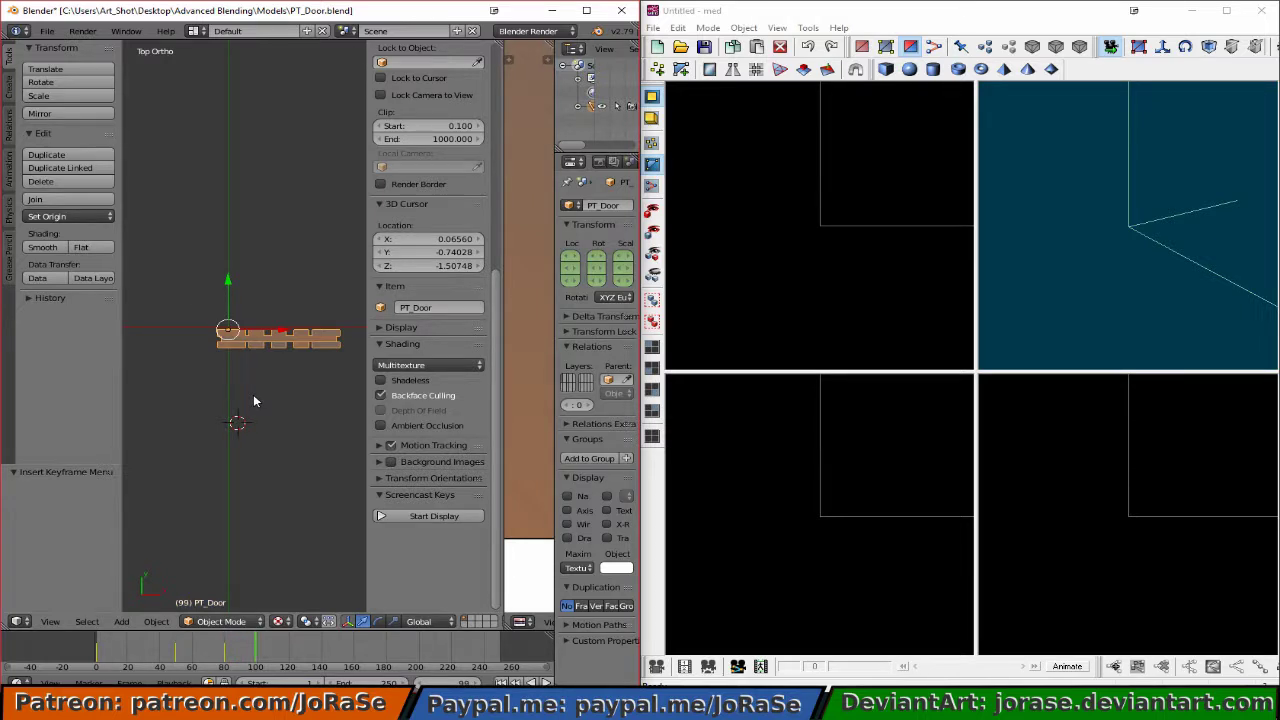
pyautogui.press('i')
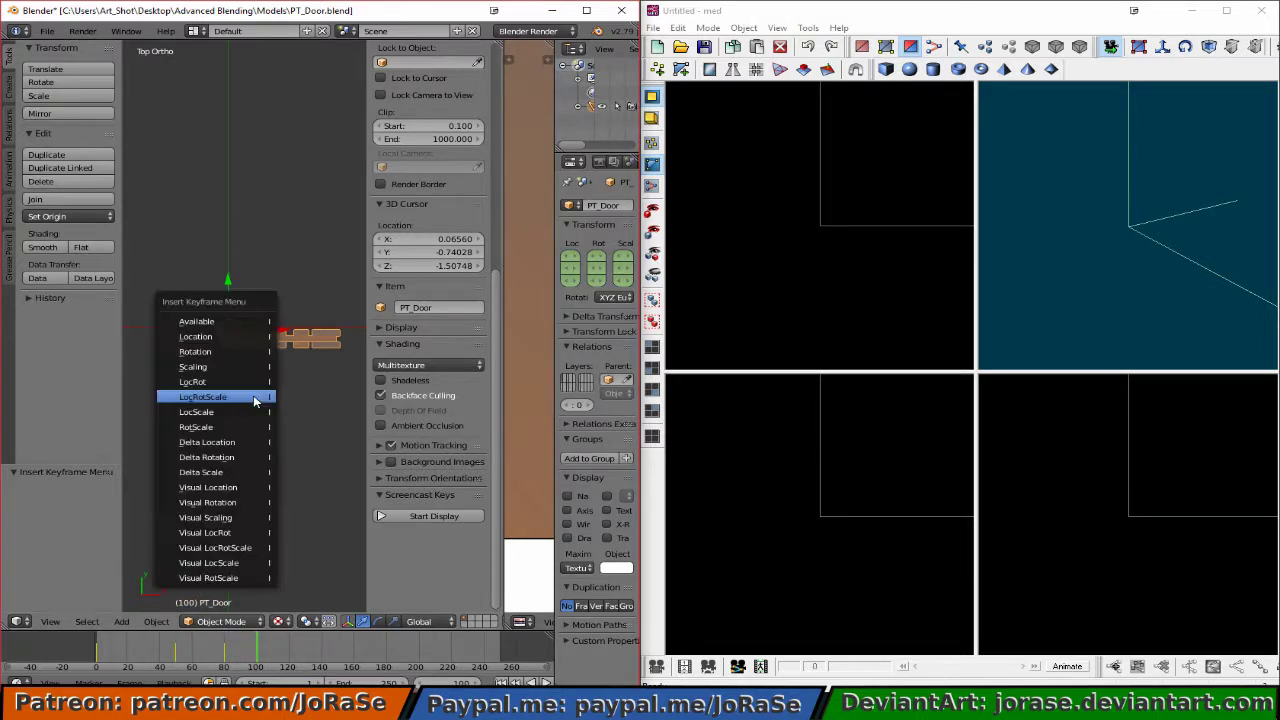
pyautogui.click(254, 400)
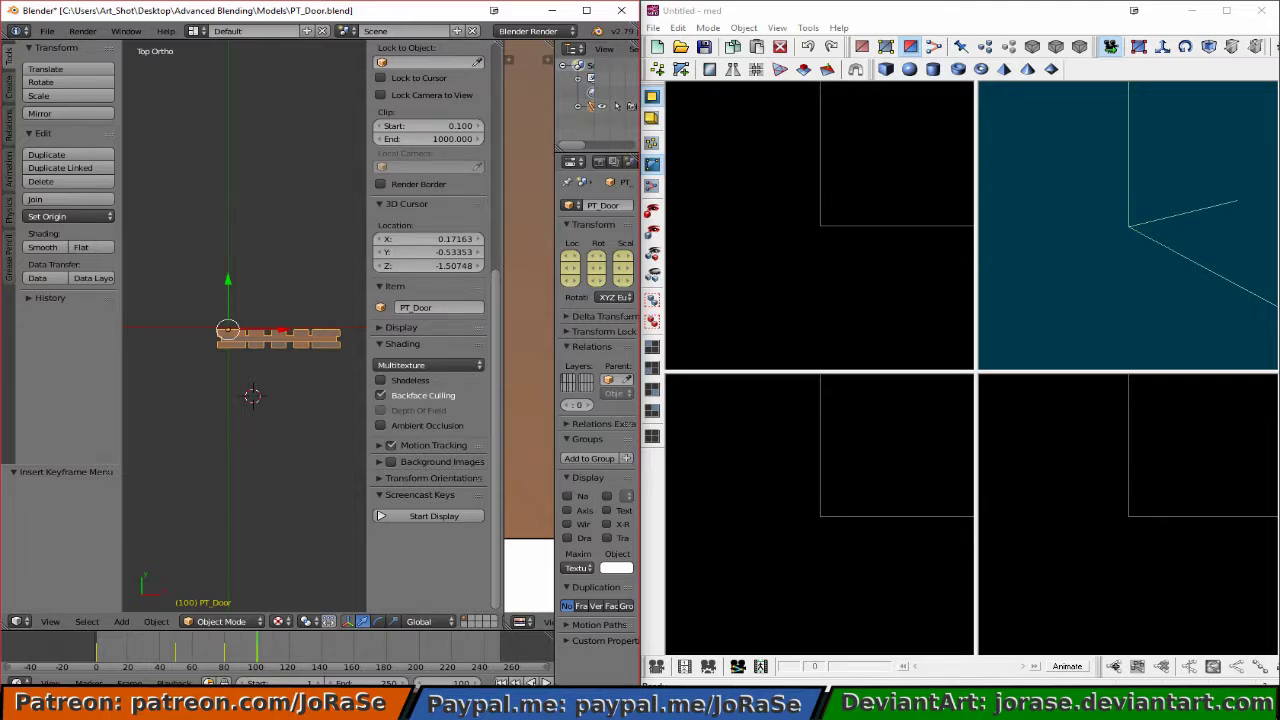
# Rewind to the first frame and play back the door animation from the front
pyautogui.moveTo(254, 432); pyautogui.dragTo(274, 408, button='middle')
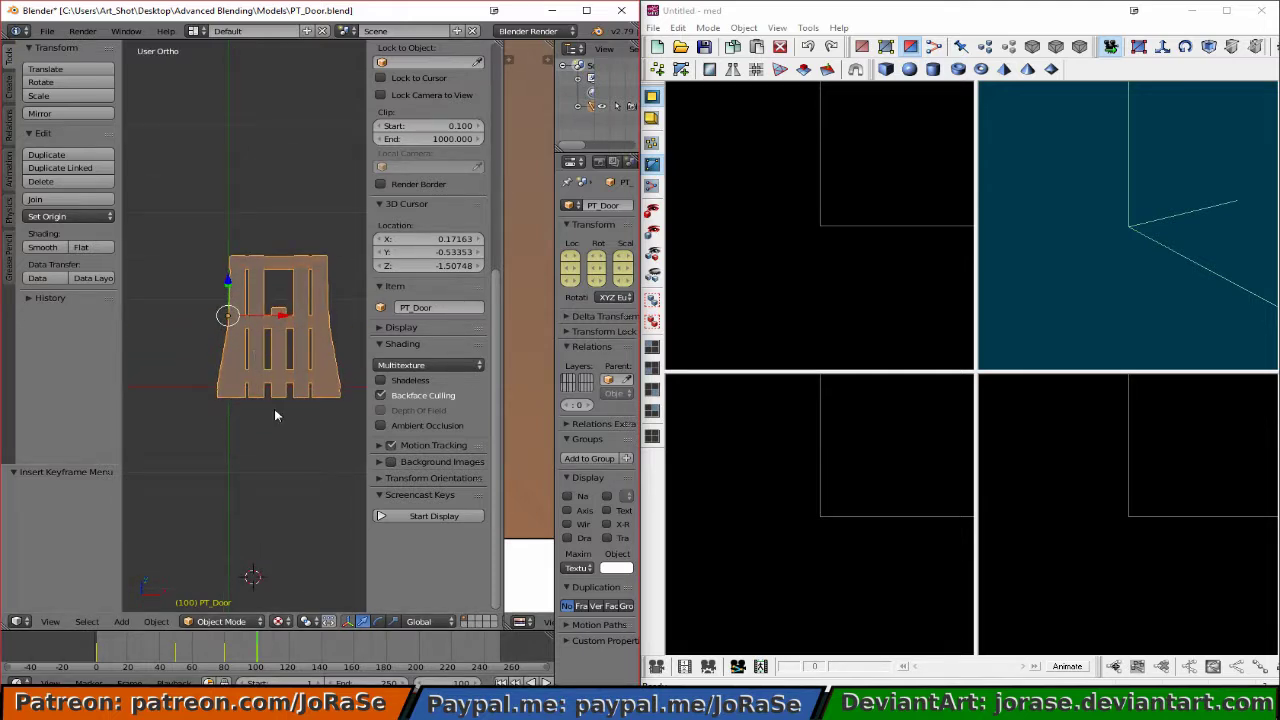
pyautogui.hotkey('shift', 'Left')
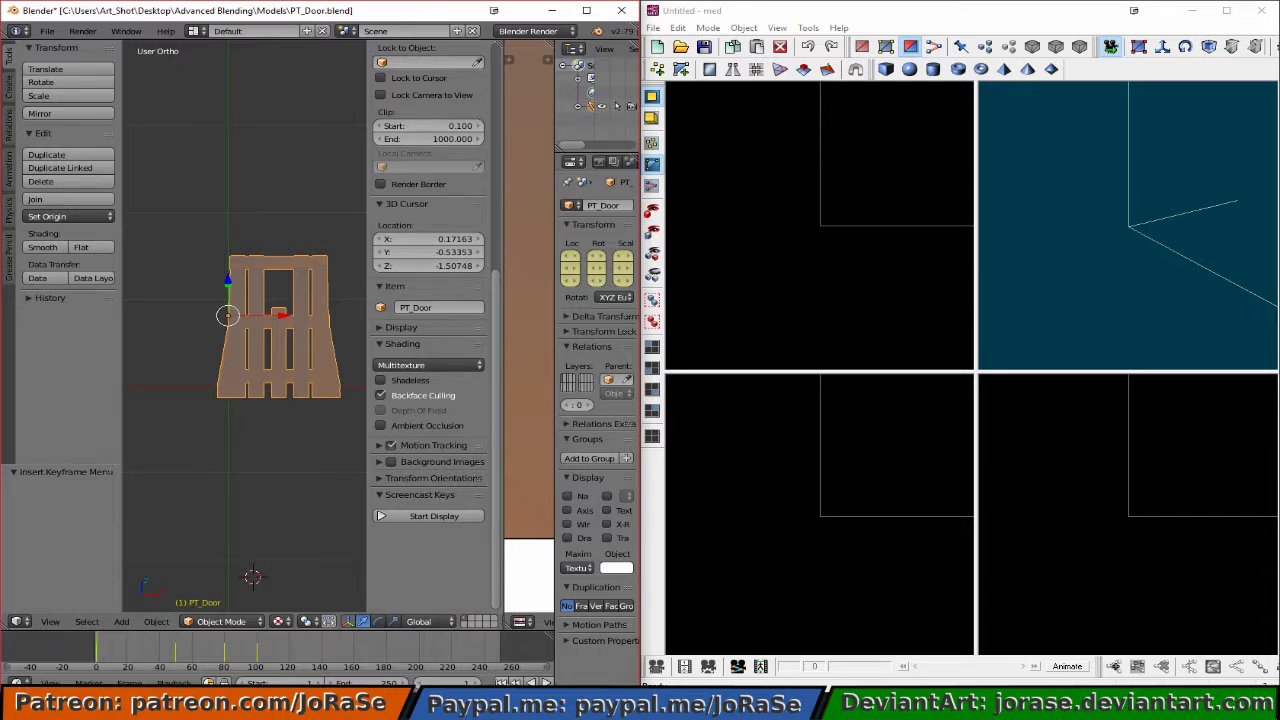
pyautogui.hotkey('alt', 'a')
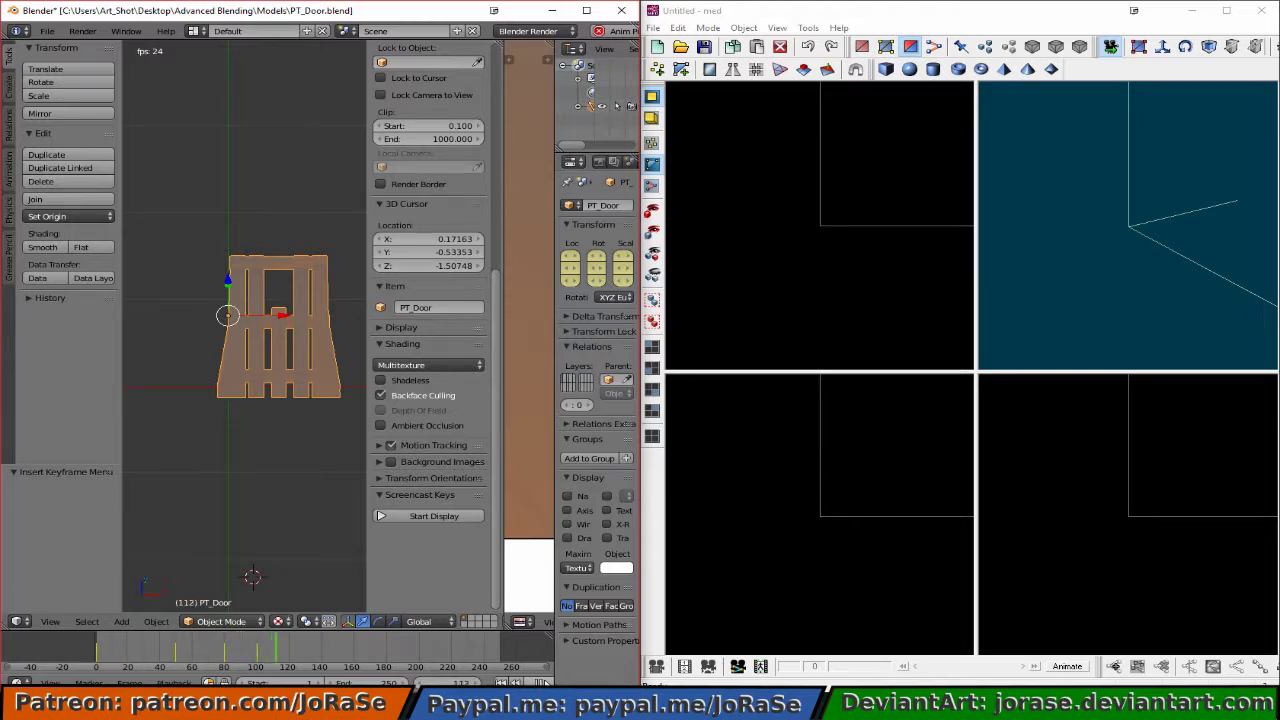
pyautogui.hotkey('alt', 'a')
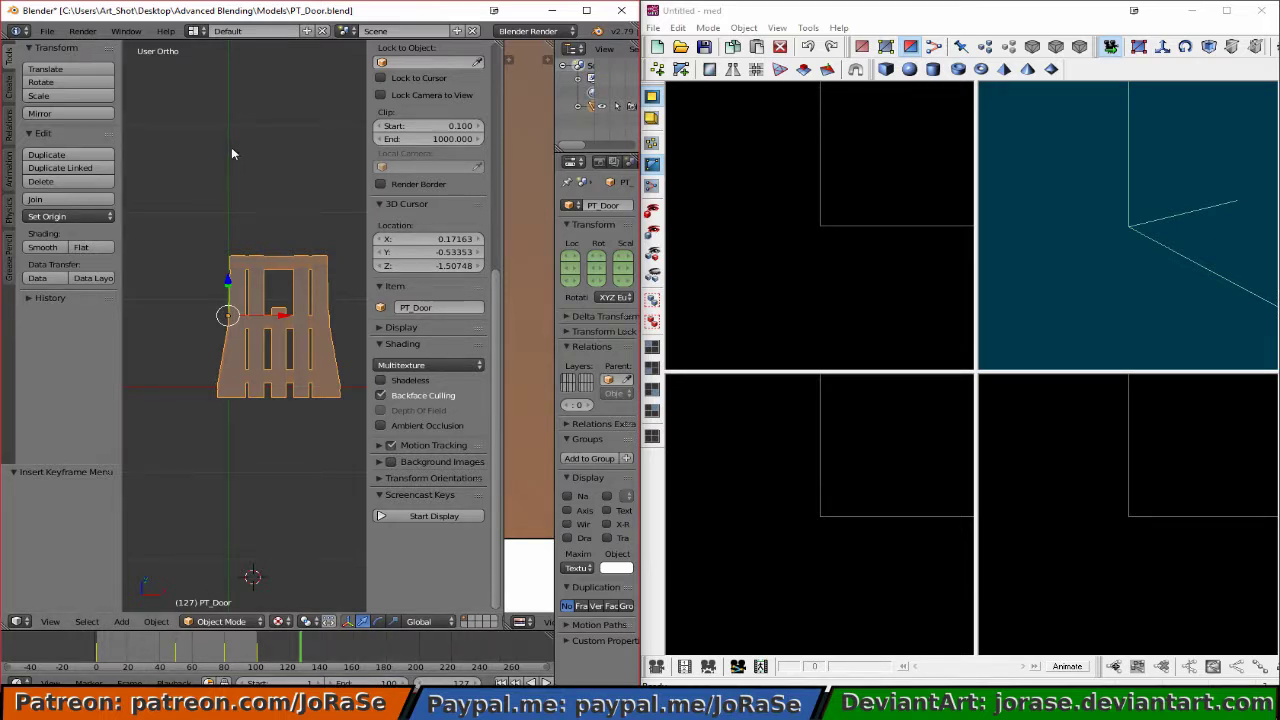
# Start an FBX export and exclude lamps, cameras and empties
pyautogui.click(45, 32)
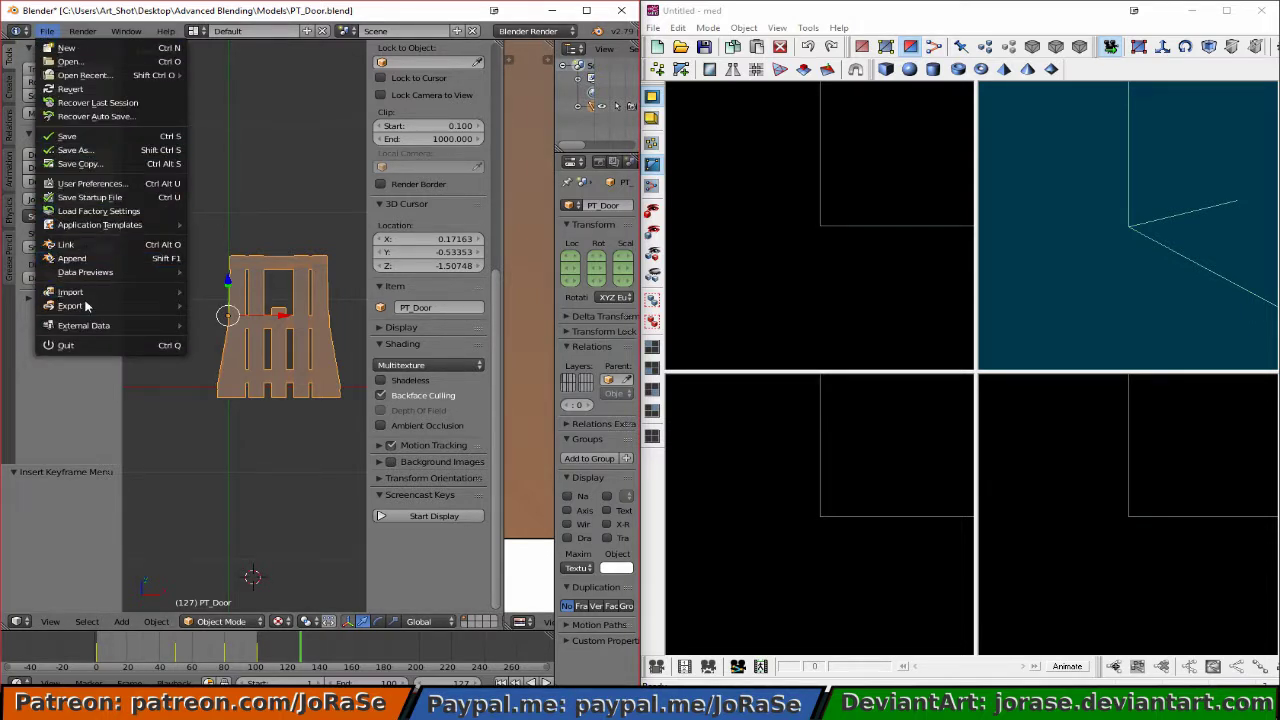
pyautogui.moveTo(86, 306)
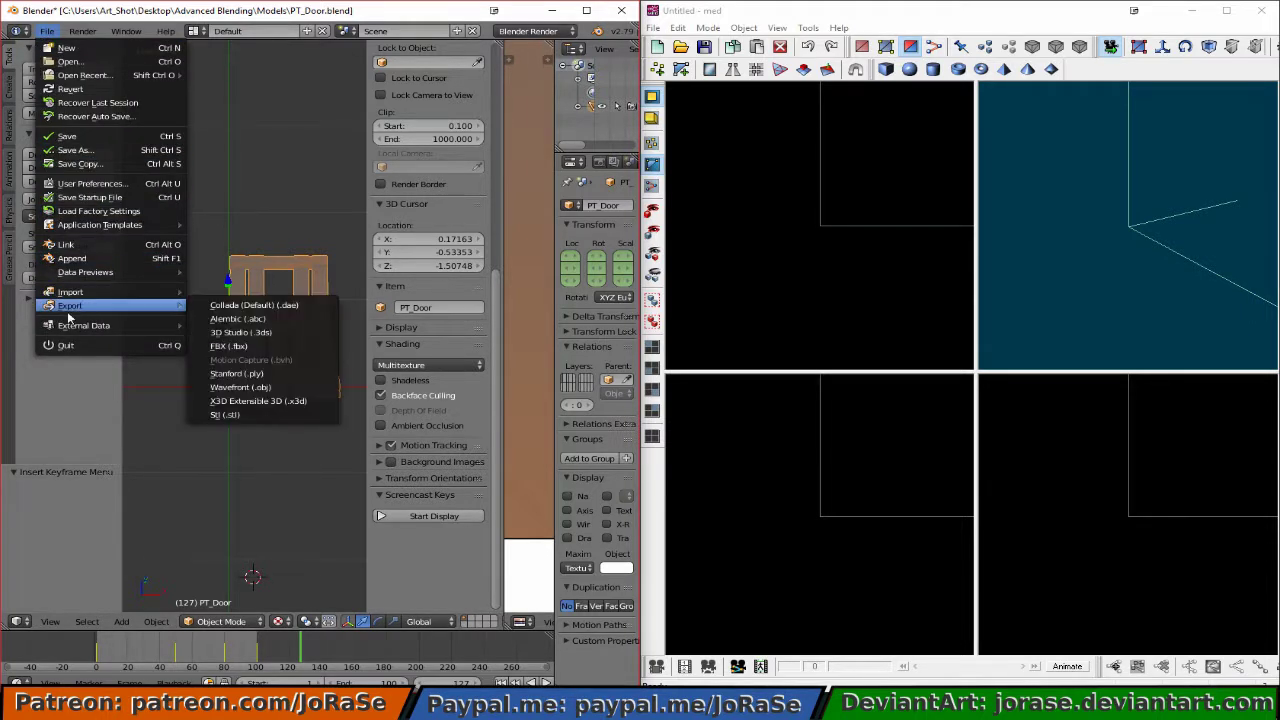
pyautogui.click(255, 348)
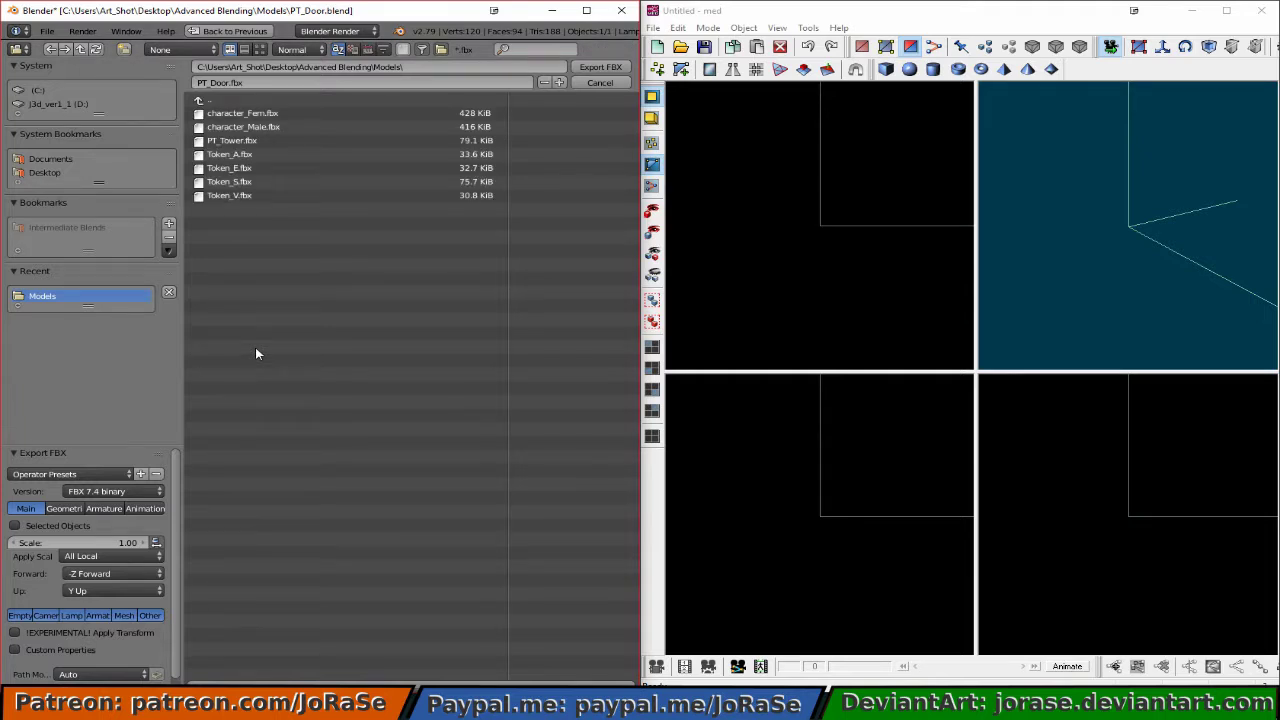
pyautogui.click(73, 615)
pyautogui.click(50, 614)
pyautogui.click(28, 617)
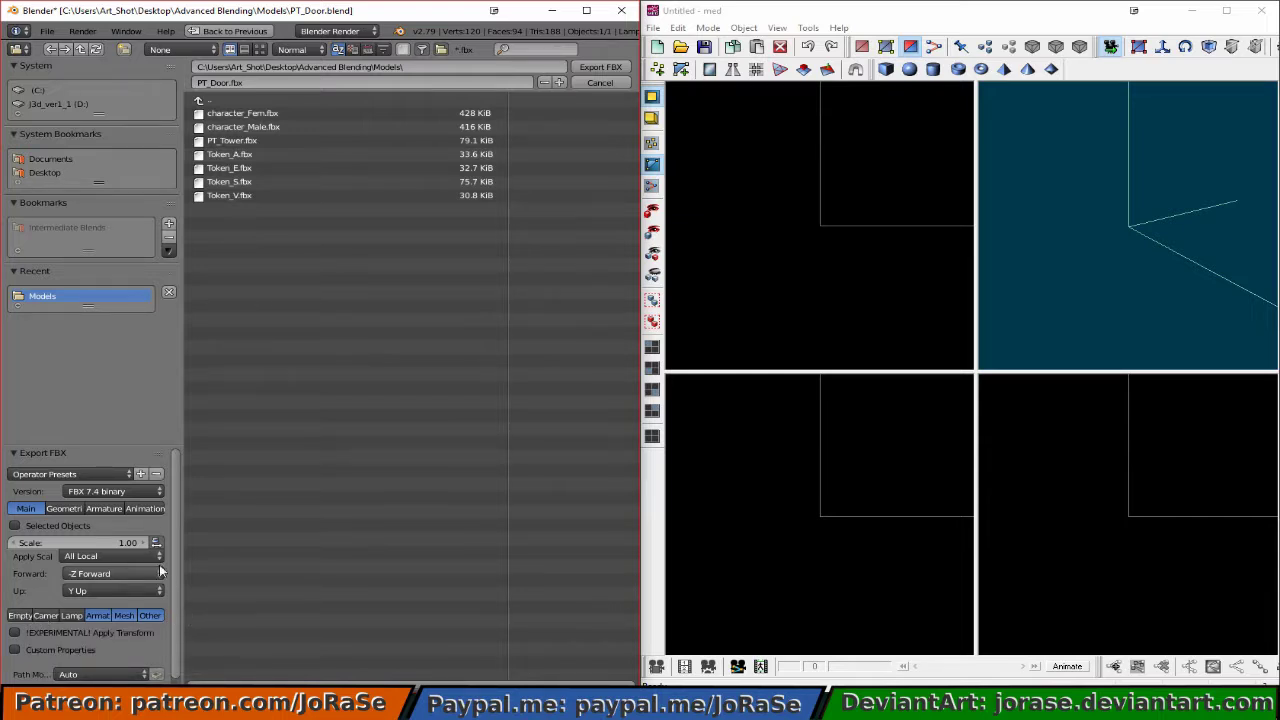
# Set the version to FBX 6.1 ASCII and write out PT_Door.fbx
pyautogui.click(121, 494)
pyautogui.click(126, 462)
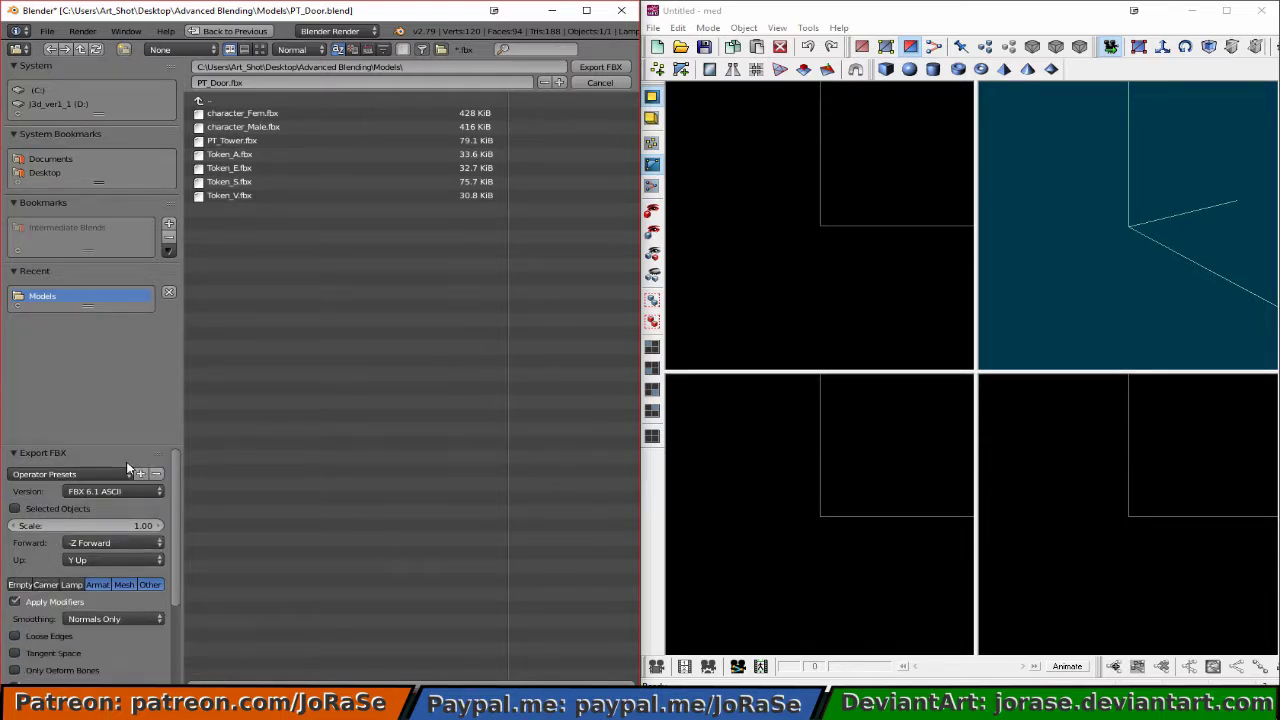
pyautogui.moveTo(174, 562); pyautogui.dragTo(172, 646)
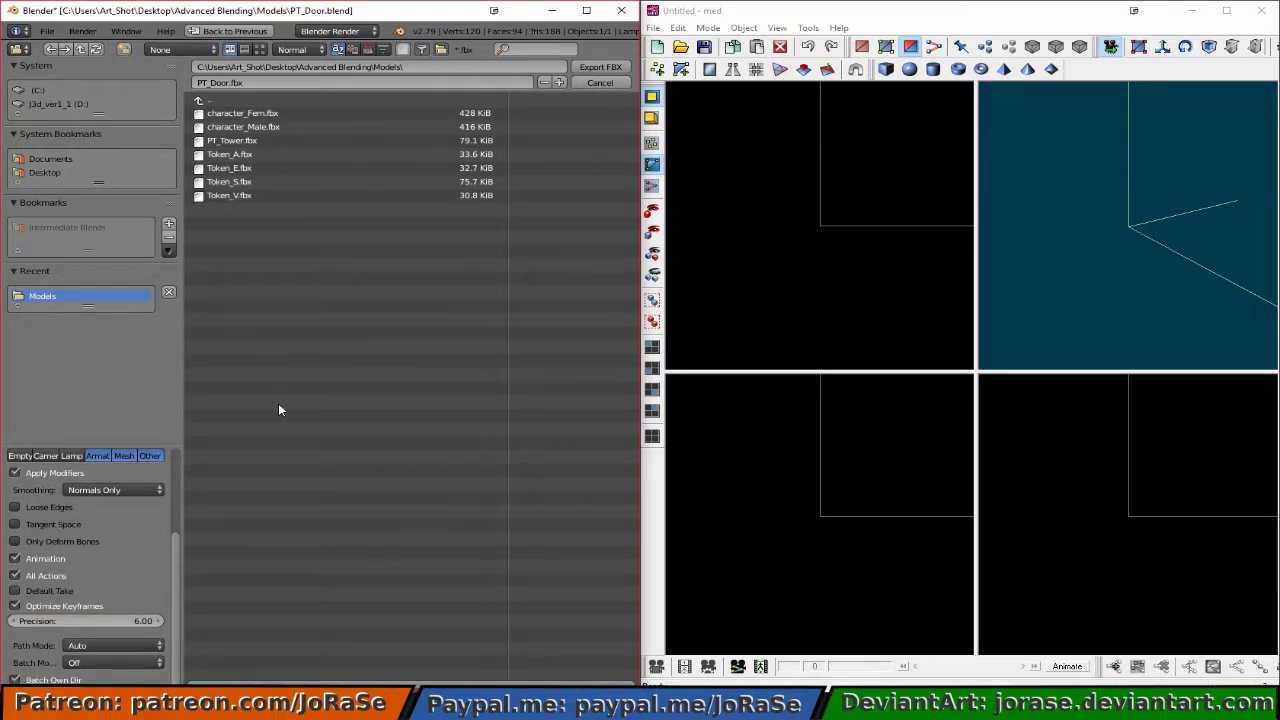
pyautogui.click(603, 67)
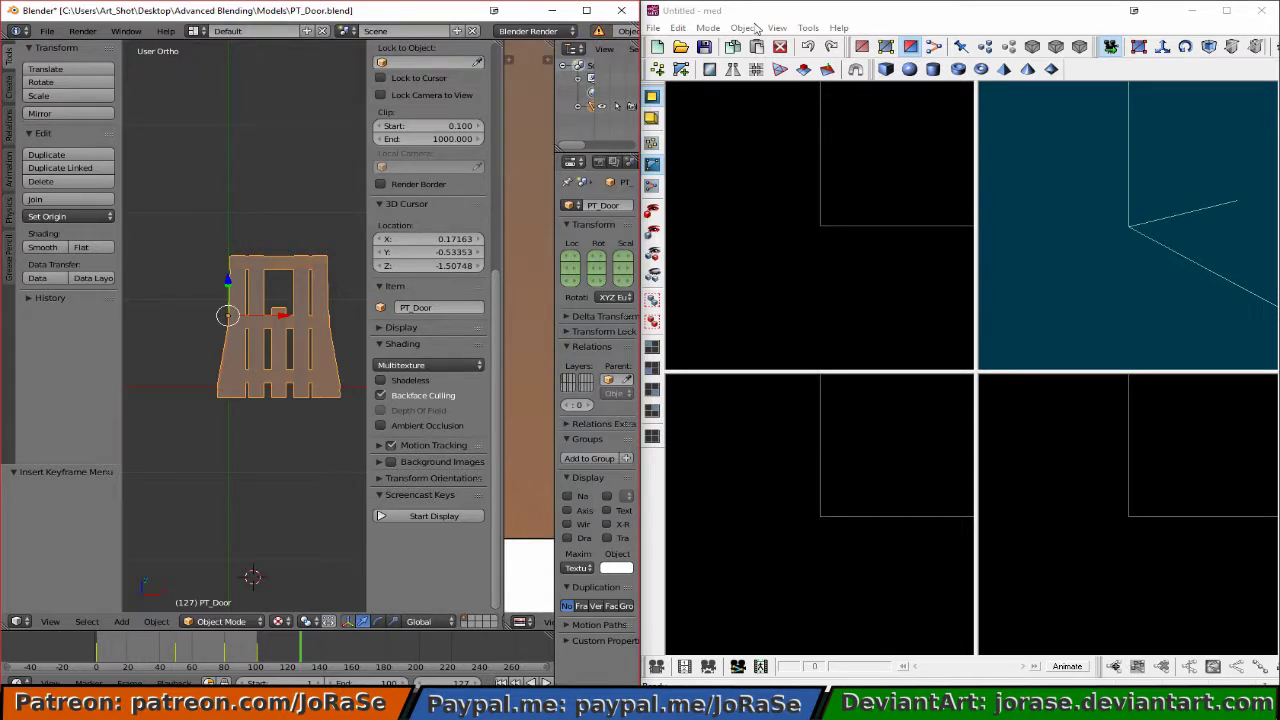
# Import PT_Door from FBX into MED, accepting the default import settings
pyautogui.click(655, 31)
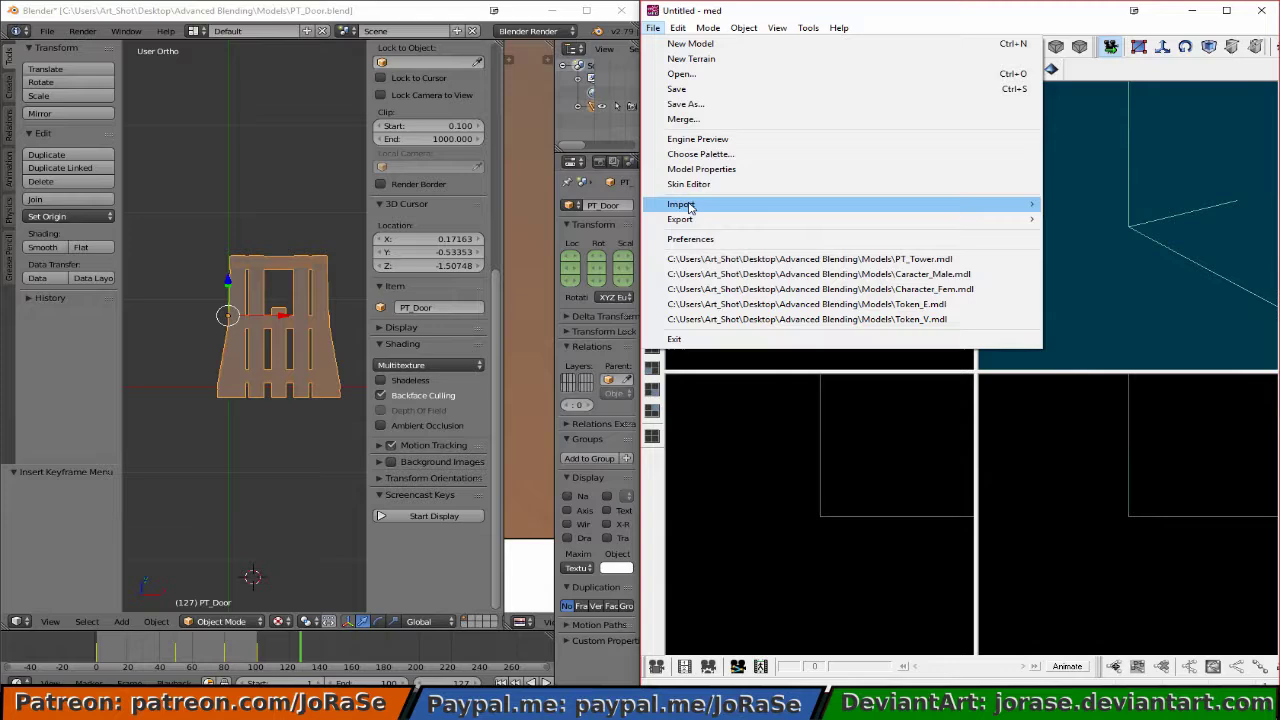
pyautogui.moveTo(693, 207)
pyautogui.click(1137, 256)
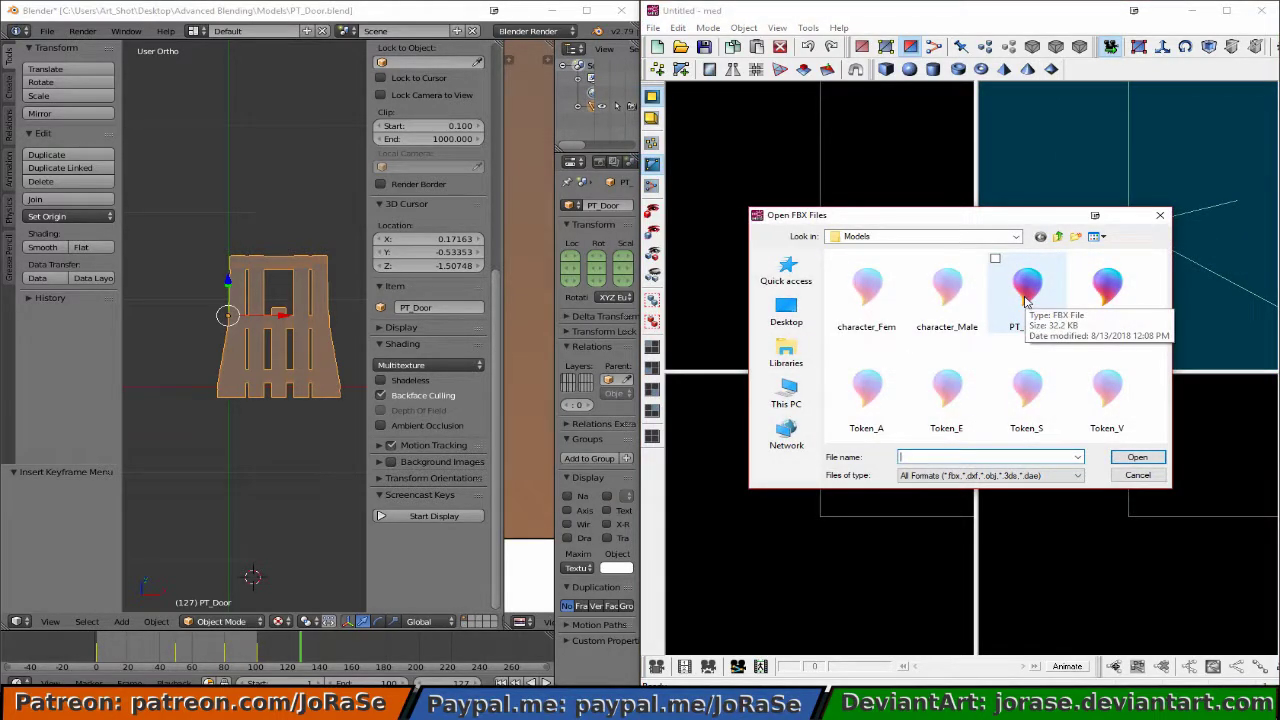
pyautogui.click(1025, 295)
pyautogui.click(1116, 460)
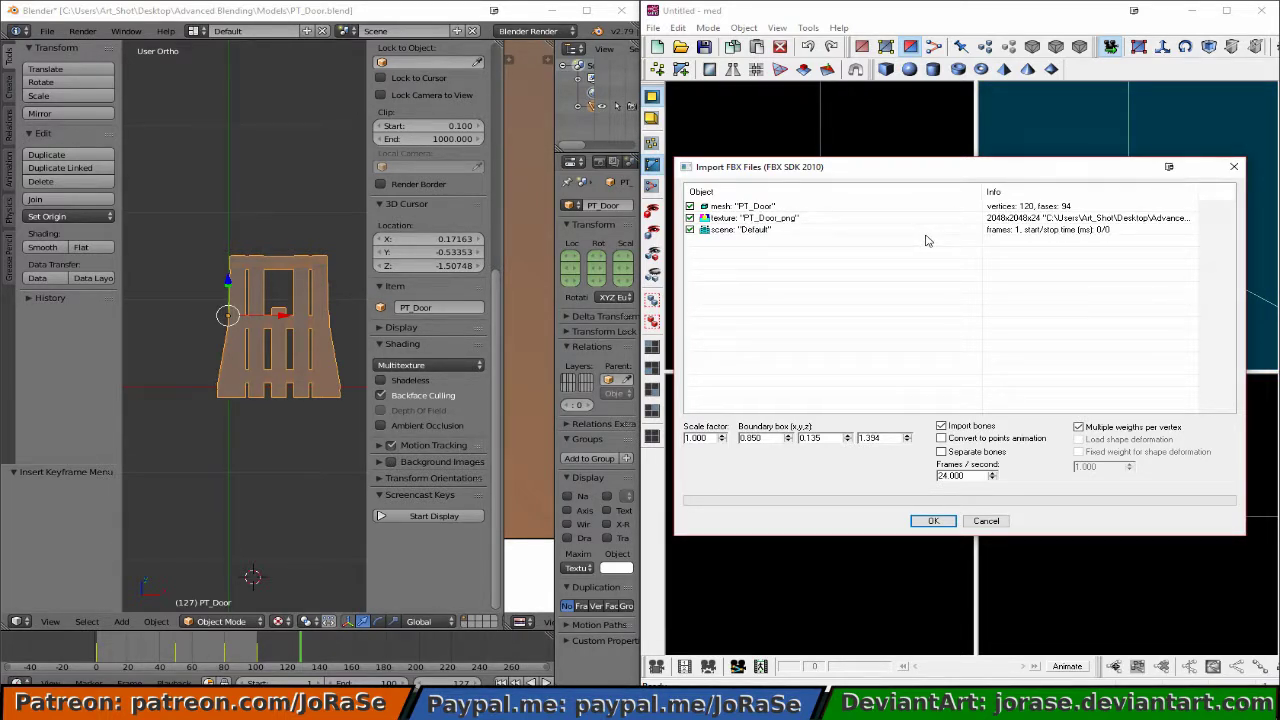
pyautogui.click(933, 521)
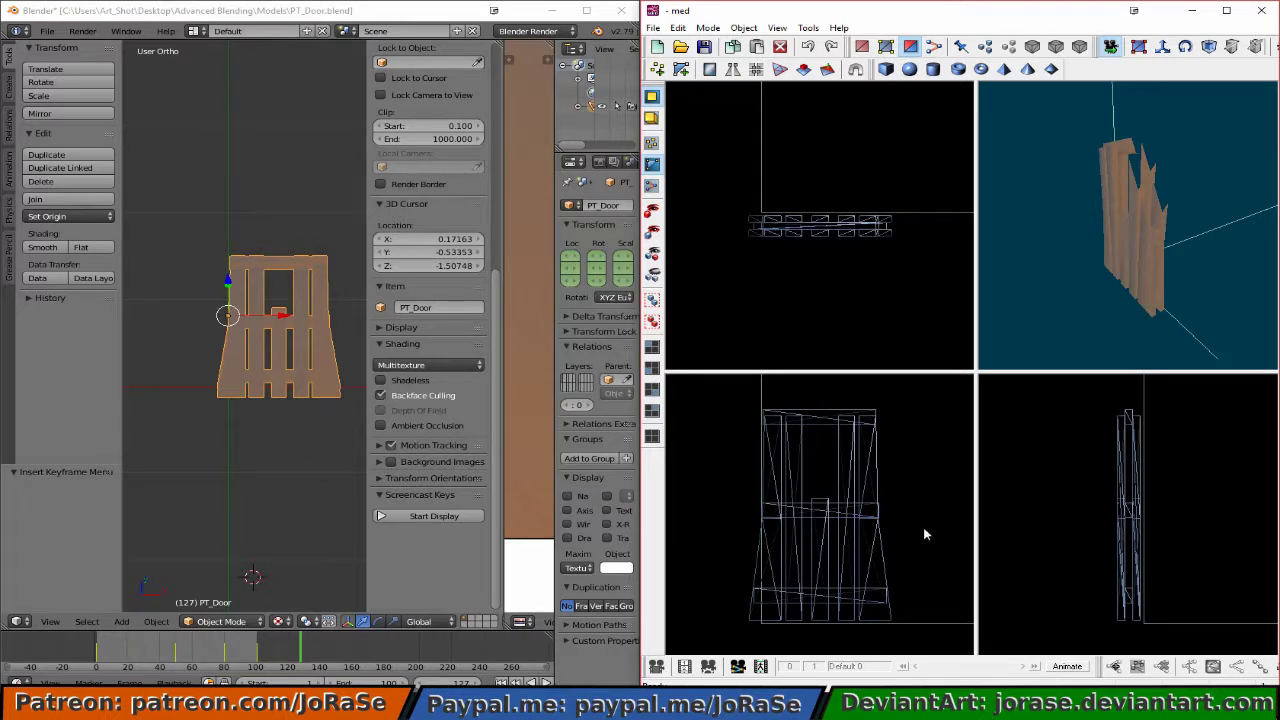
# Turn on Animate and scrub the timeline through the door's frames
pyautogui.click(1064, 668)
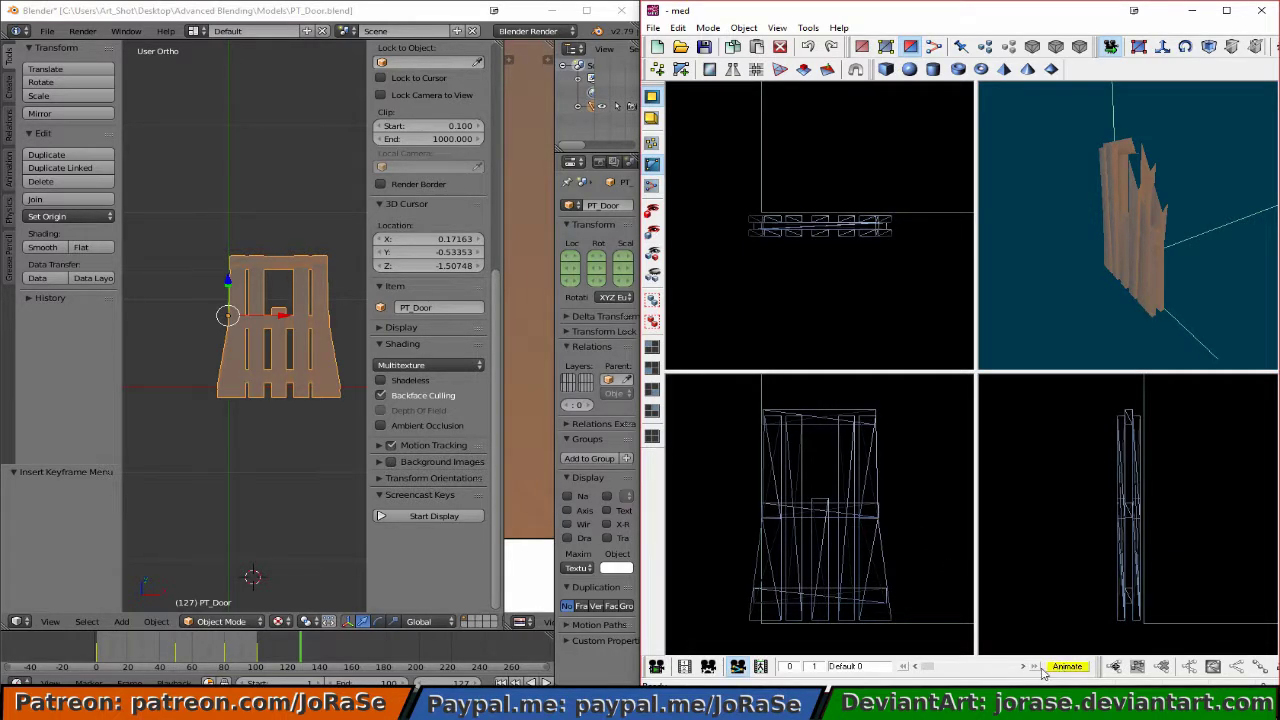
pyautogui.moveTo(931, 675); pyautogui.dragTo(1015, 680)
pyautogui.moveTo(1094, 334); pyautogui.dragTo(1031, 357)
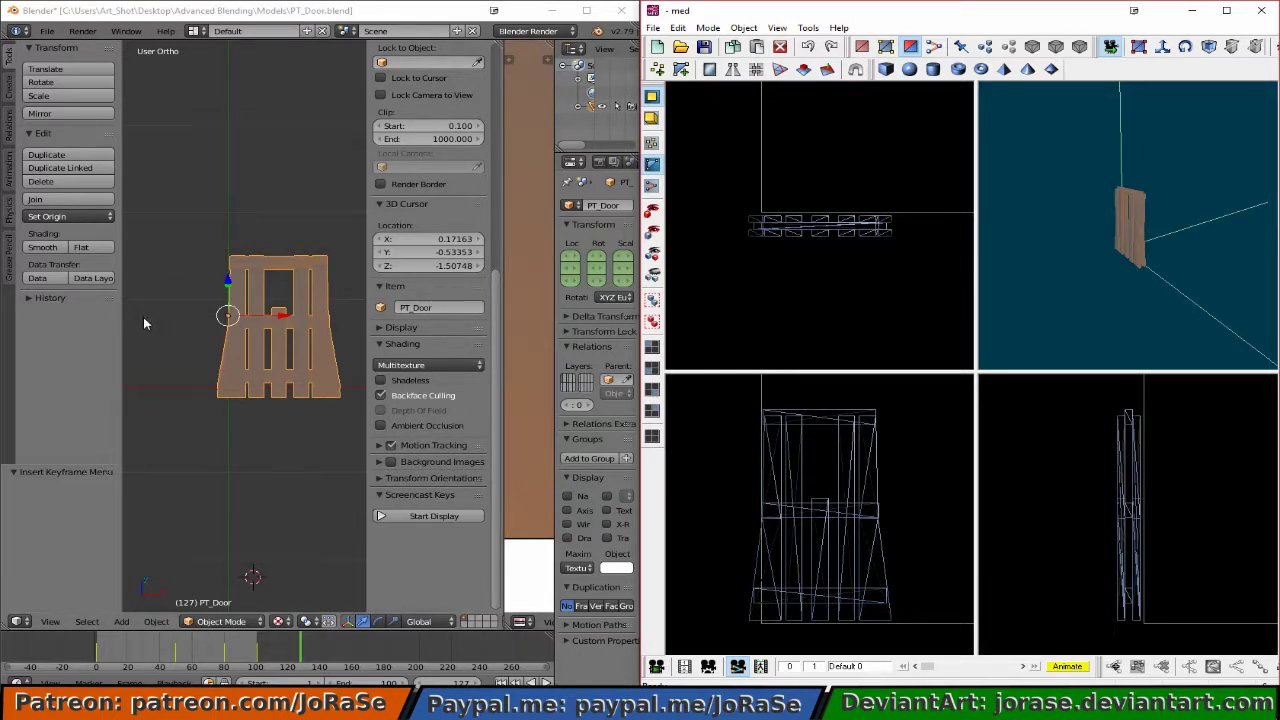
# Re-export the door to PT_Door.fbx in Models with the Default Take option ticked
pyautogui.click(47, 31)
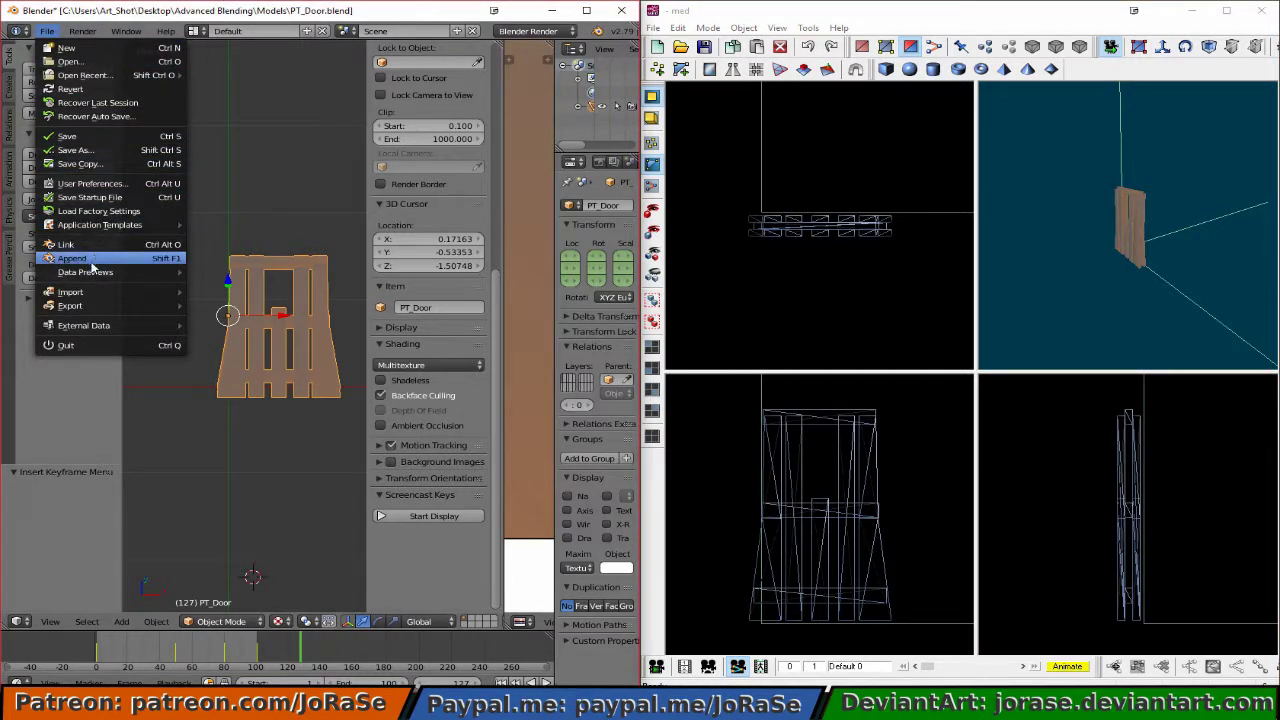
pyautogui.moveTo(155, 312)
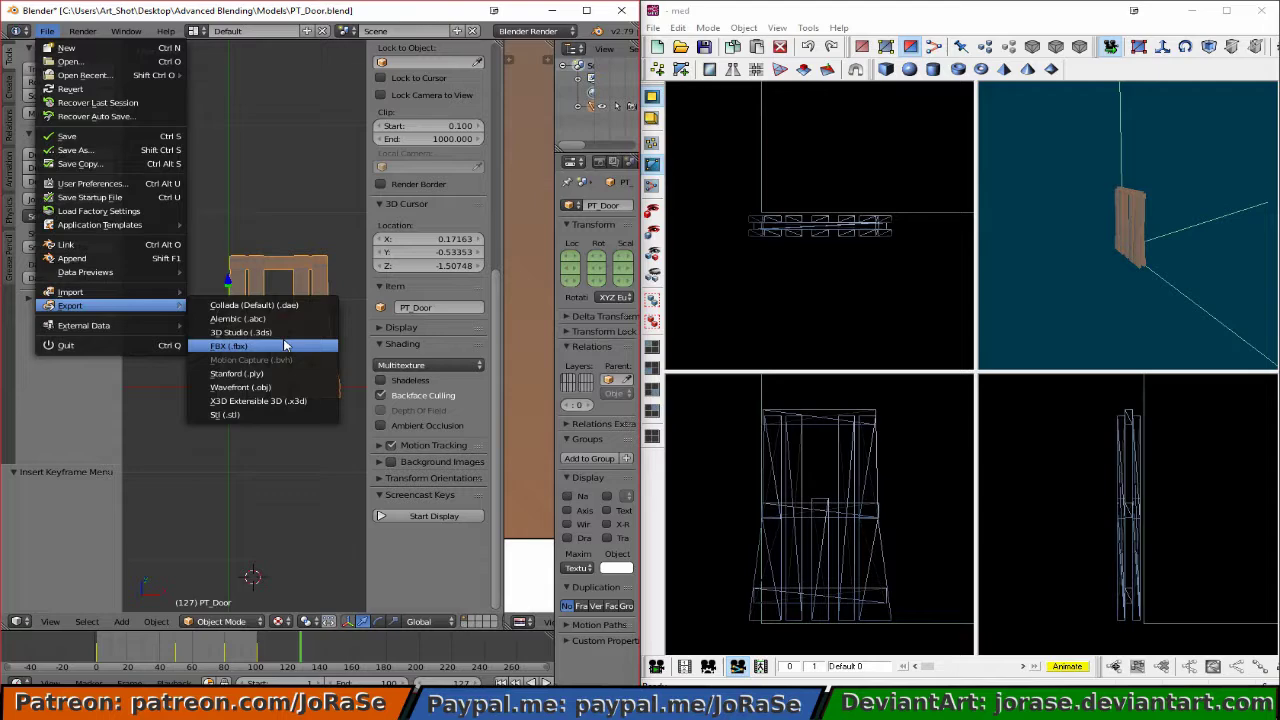
pyautogui.click(286, 345)
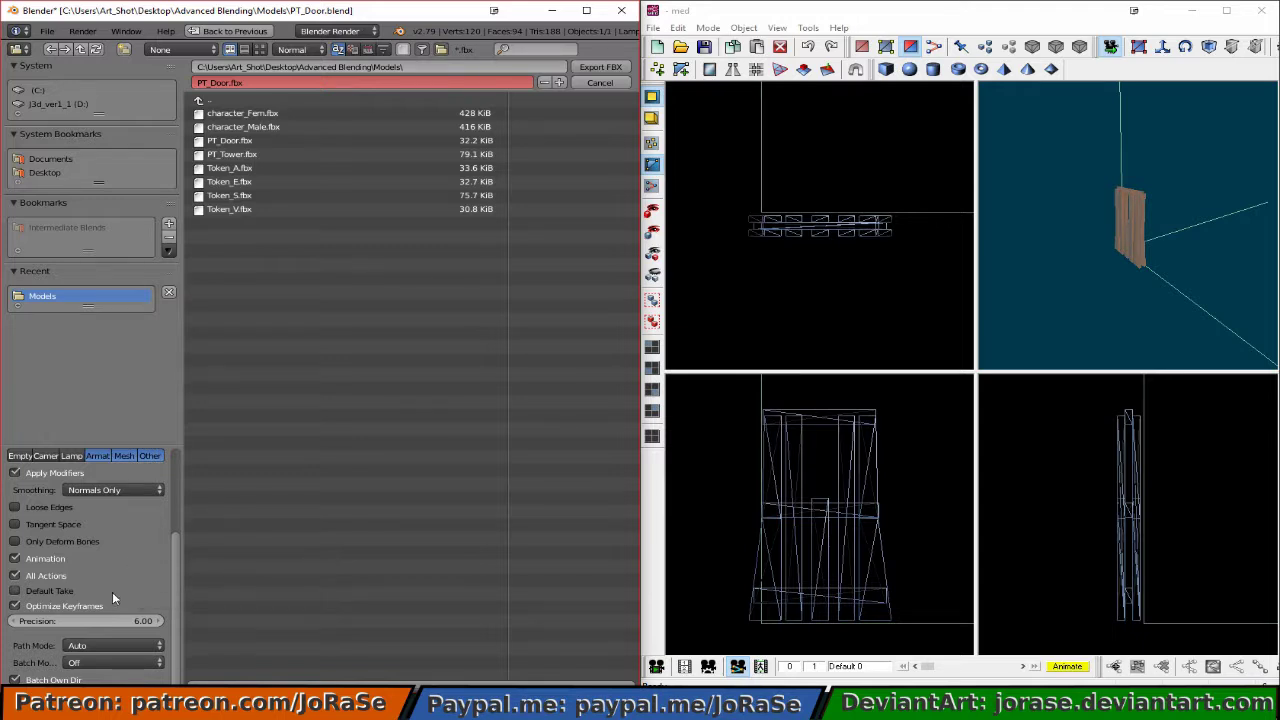
pyautogui.click(62, 590)
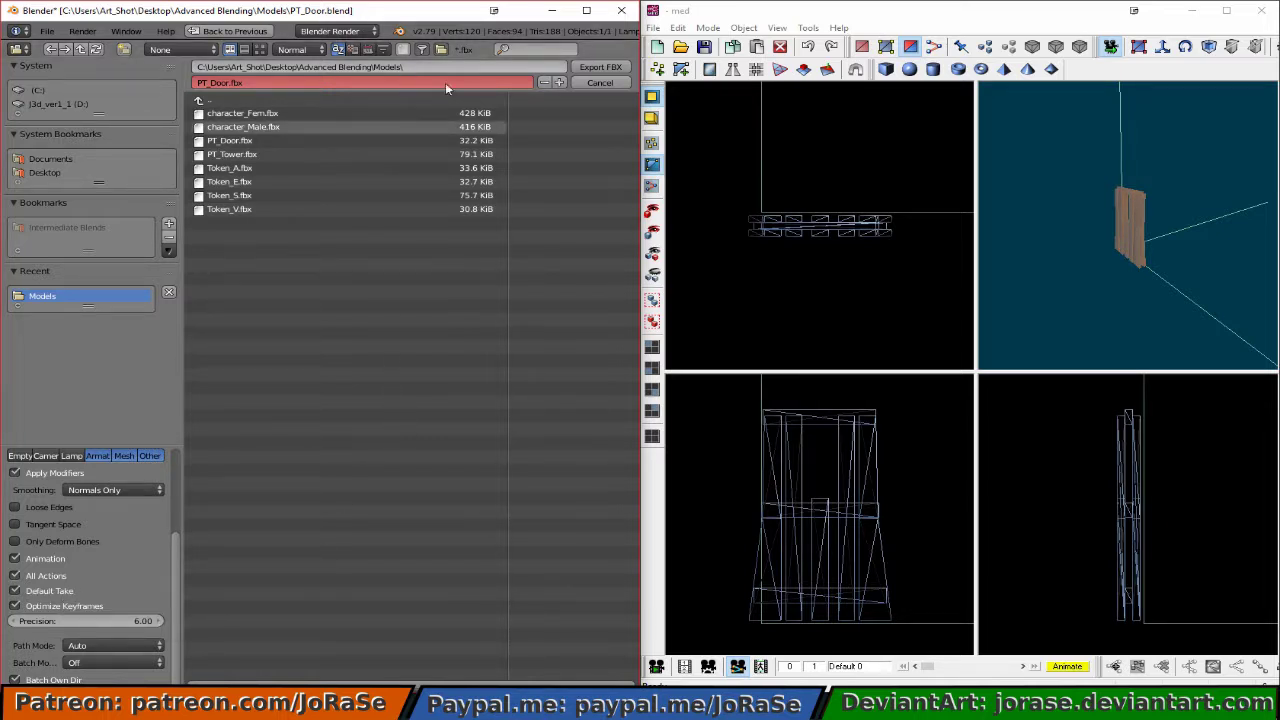
pyautogui.click(599, 67)
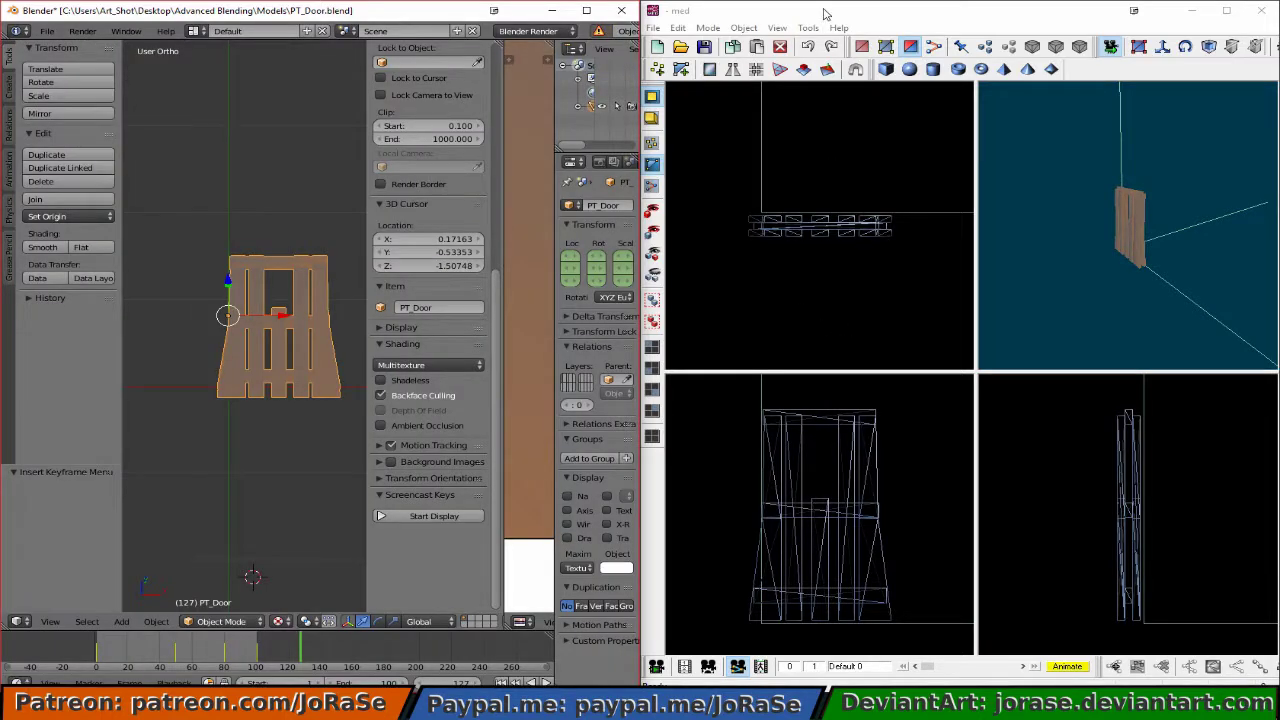
# Start a new MED model and import PT_Door from FBX with default settings
pyautogui.click(657, 46)
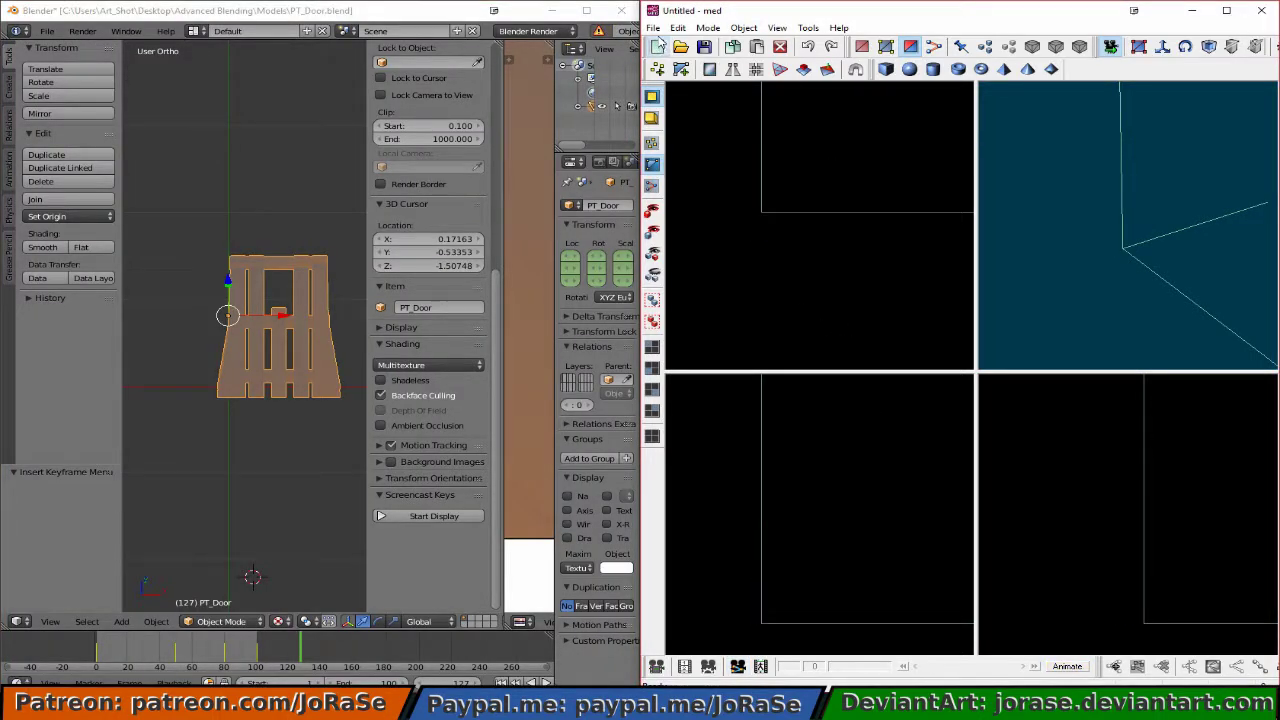
pyautogui.click(652, 27)
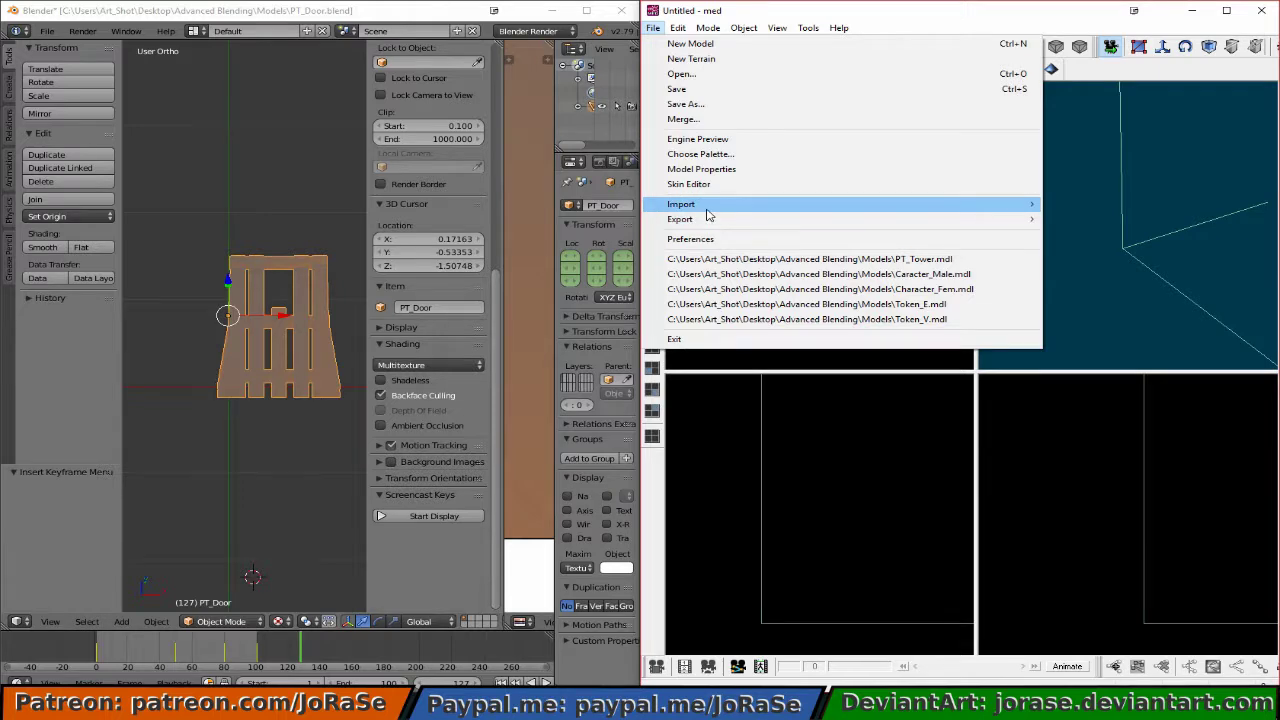
pyautogui.moveTo(715, 212)
pyautogui.click(1130, 257)
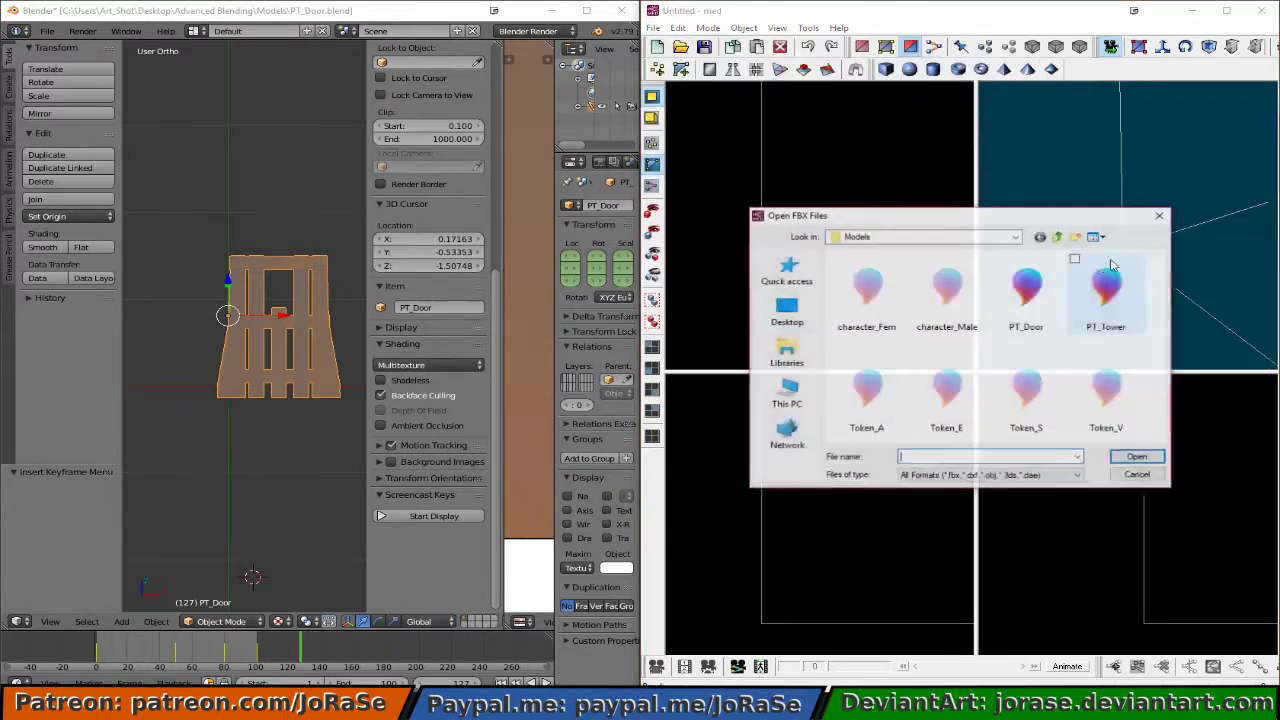
pyautogui.doubleClick(1028, 290)
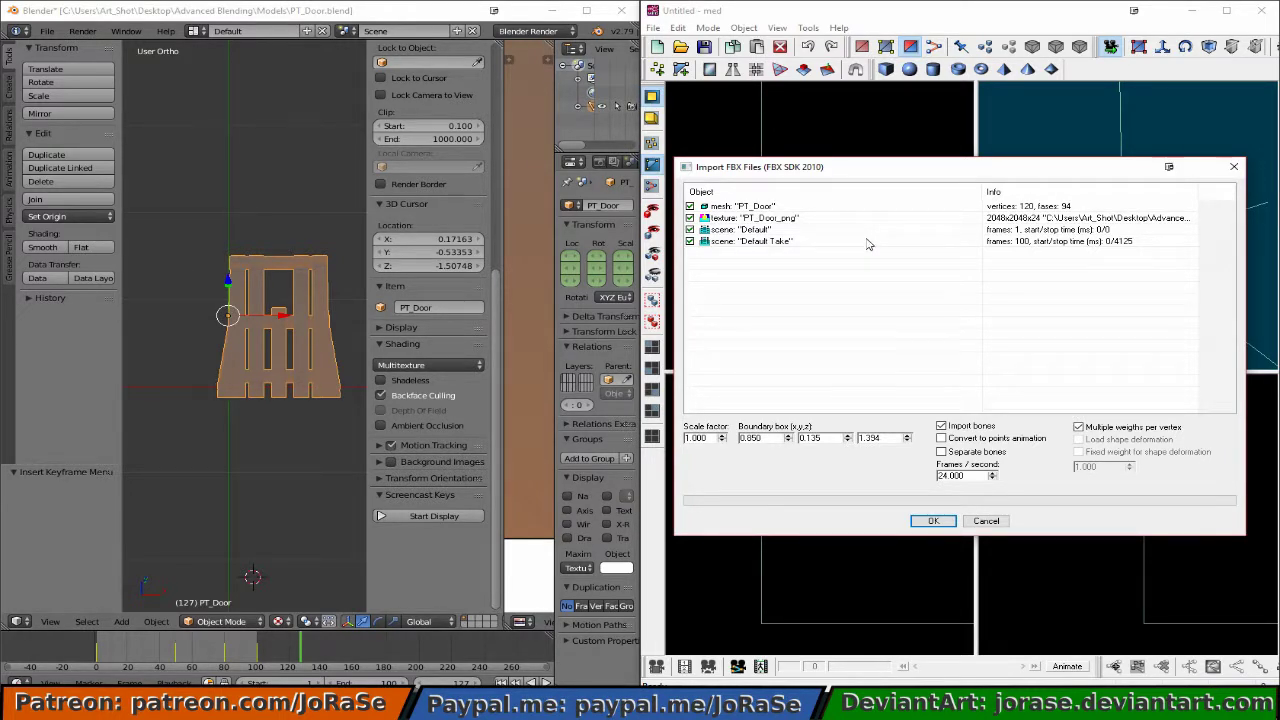
pyautogui.click(934, 522)
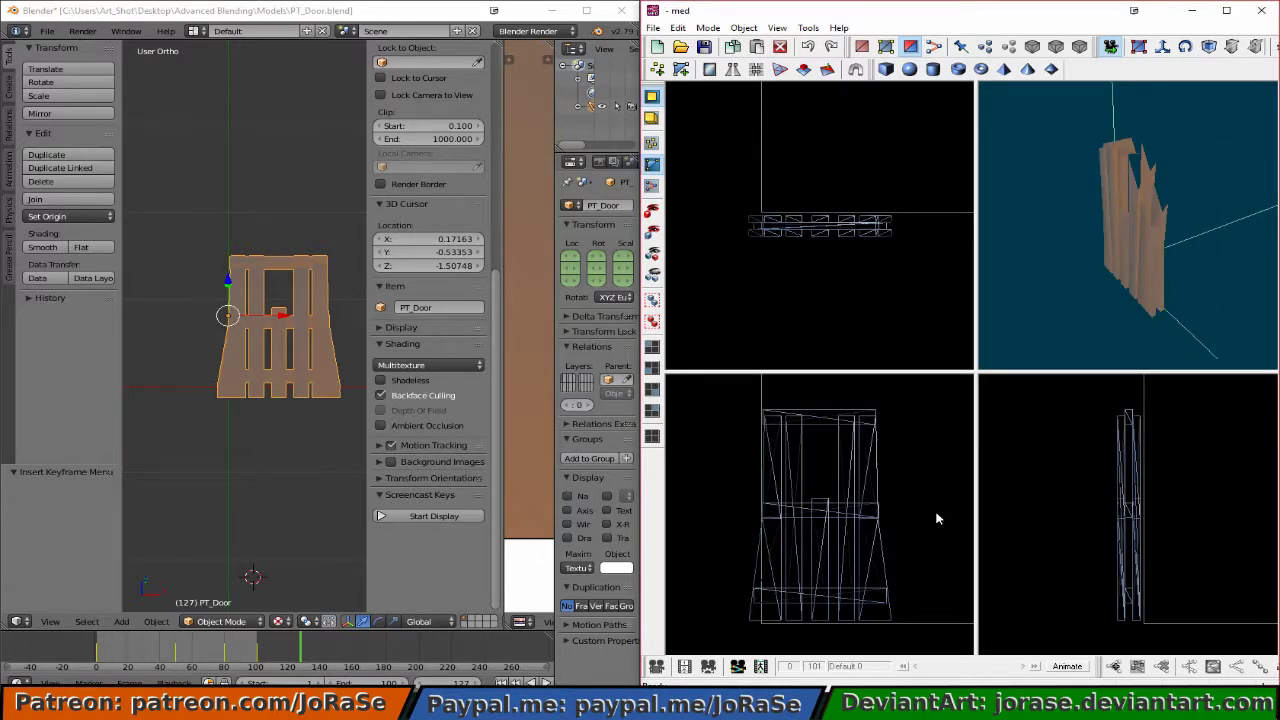
# Enable Animate, then play and stop the door's 101-frame Default Take
pyautogui.click(1067, 667)
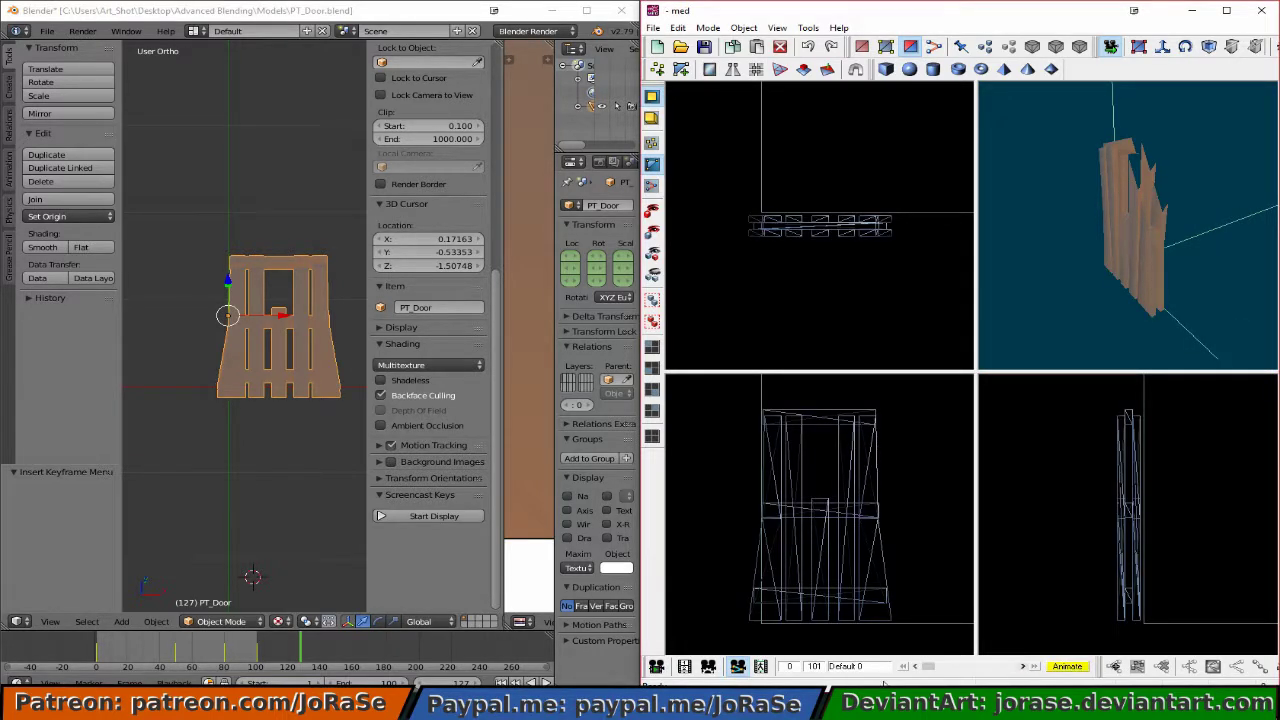
pyautogui.click(657, 667)
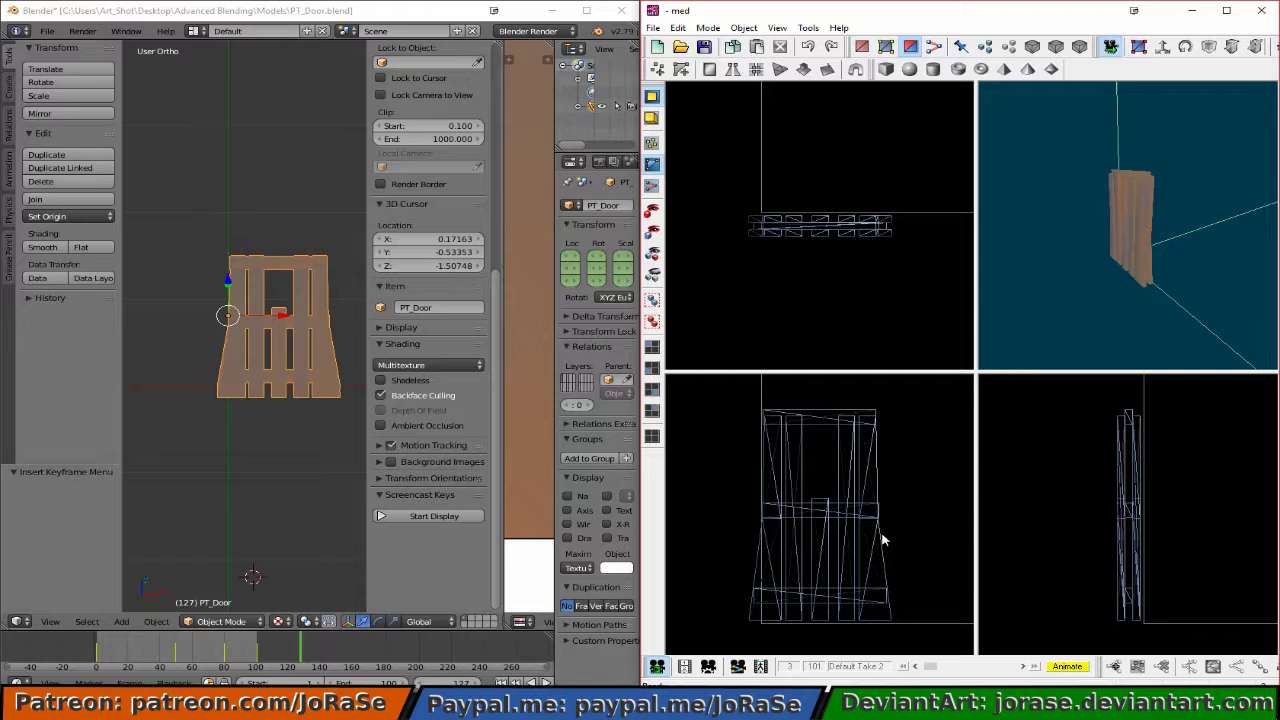
pyautogui.click(656, 668)
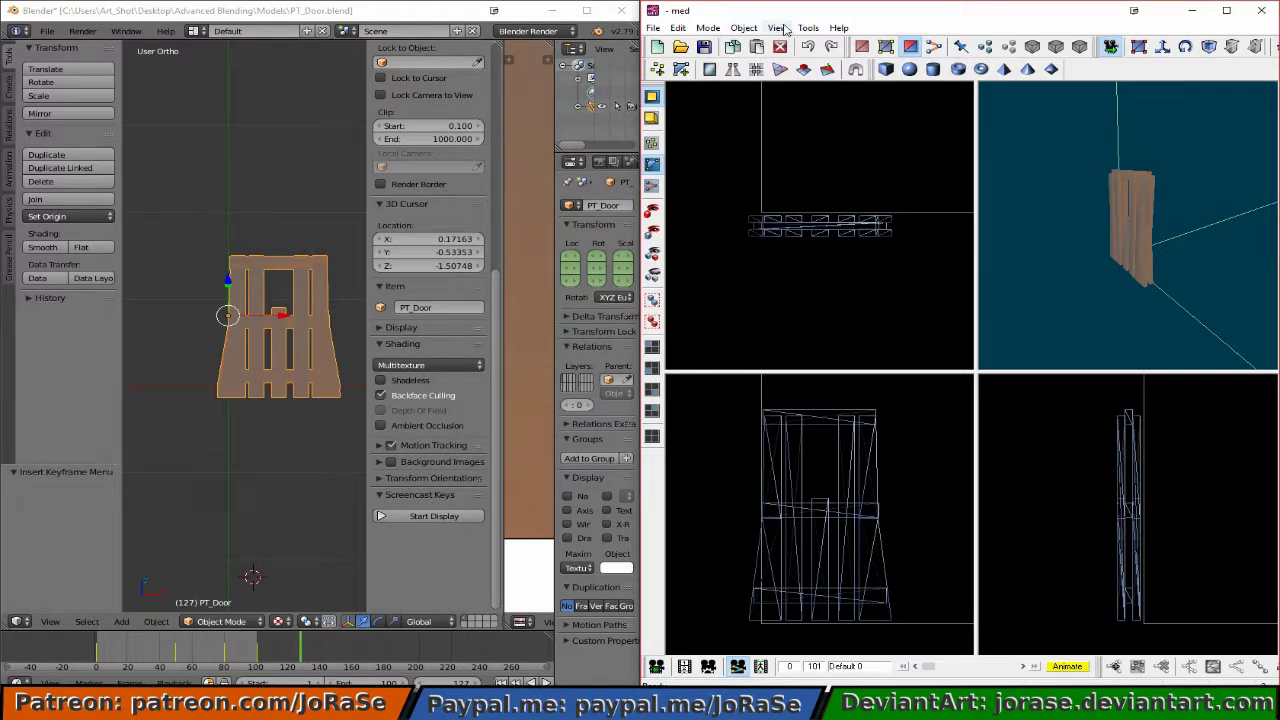
# Open the Manage Frames dialog and step the animation forward to frame 37
pyautogui.click(743, 28)
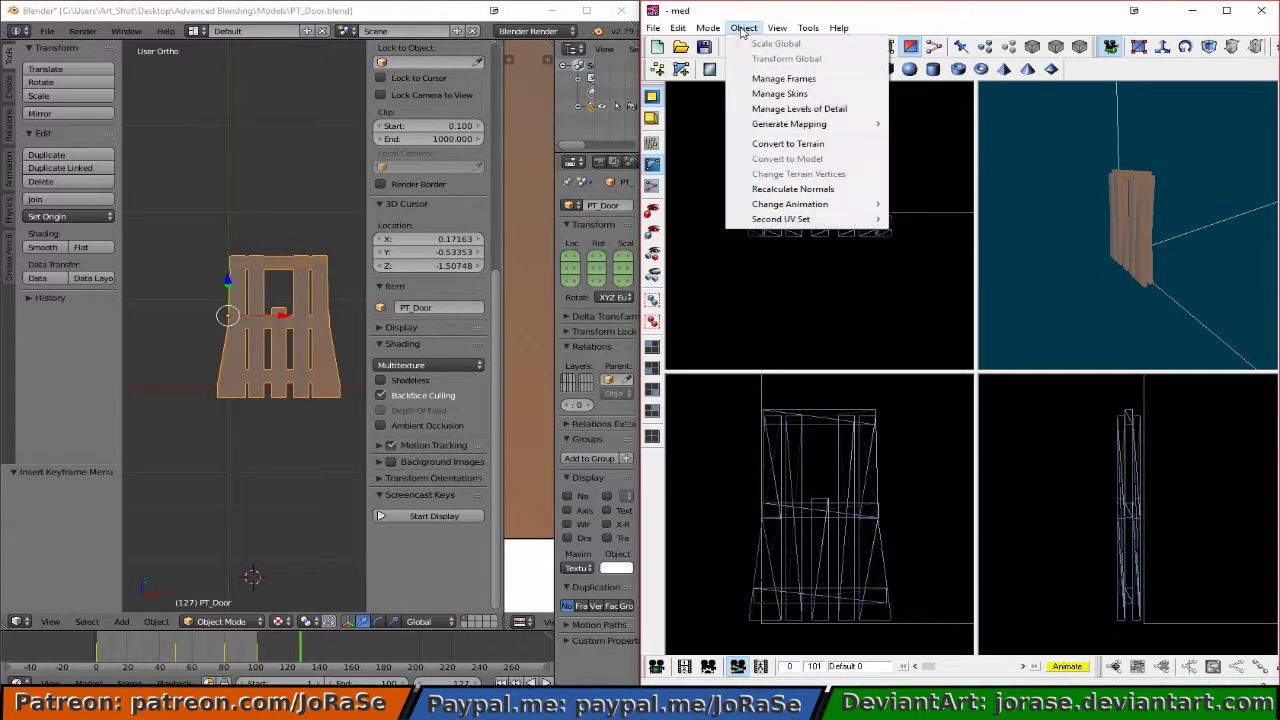
pyautogui.click(783, 79)
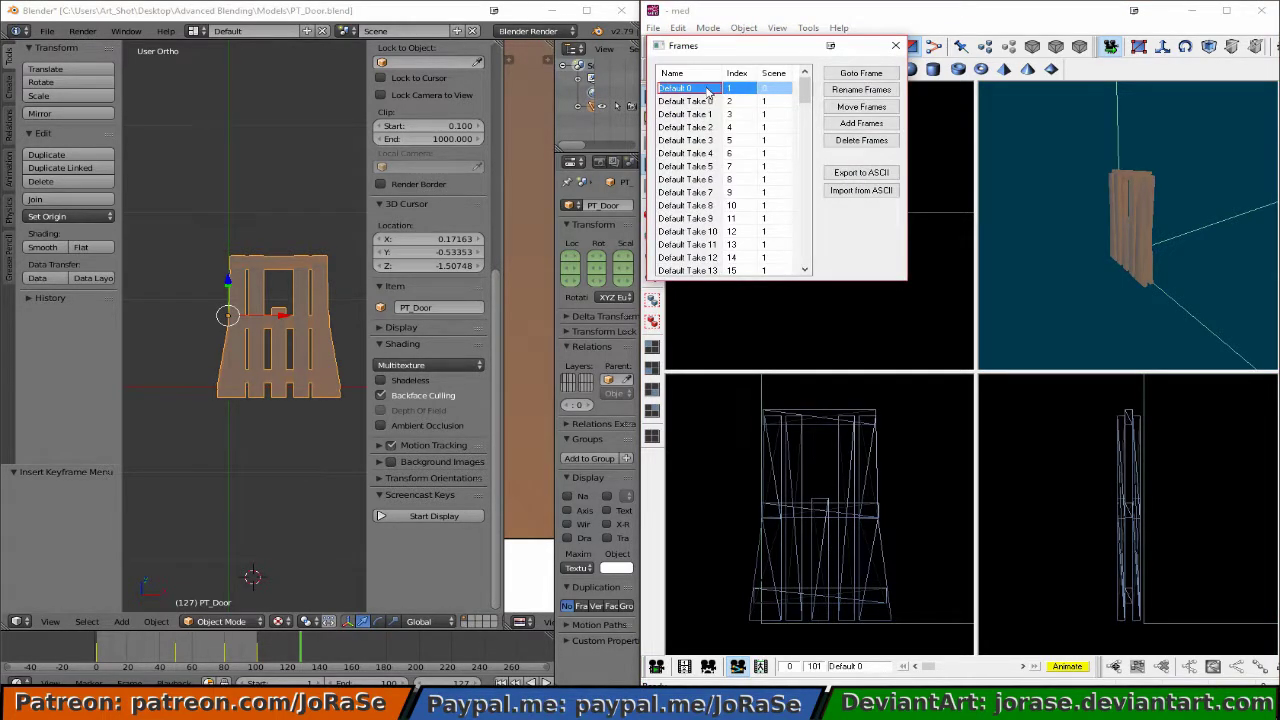
pyautogui.click(930, 670)
pyautogui.moveTo(926, 670); pyautogui.dragTo(971, 672)
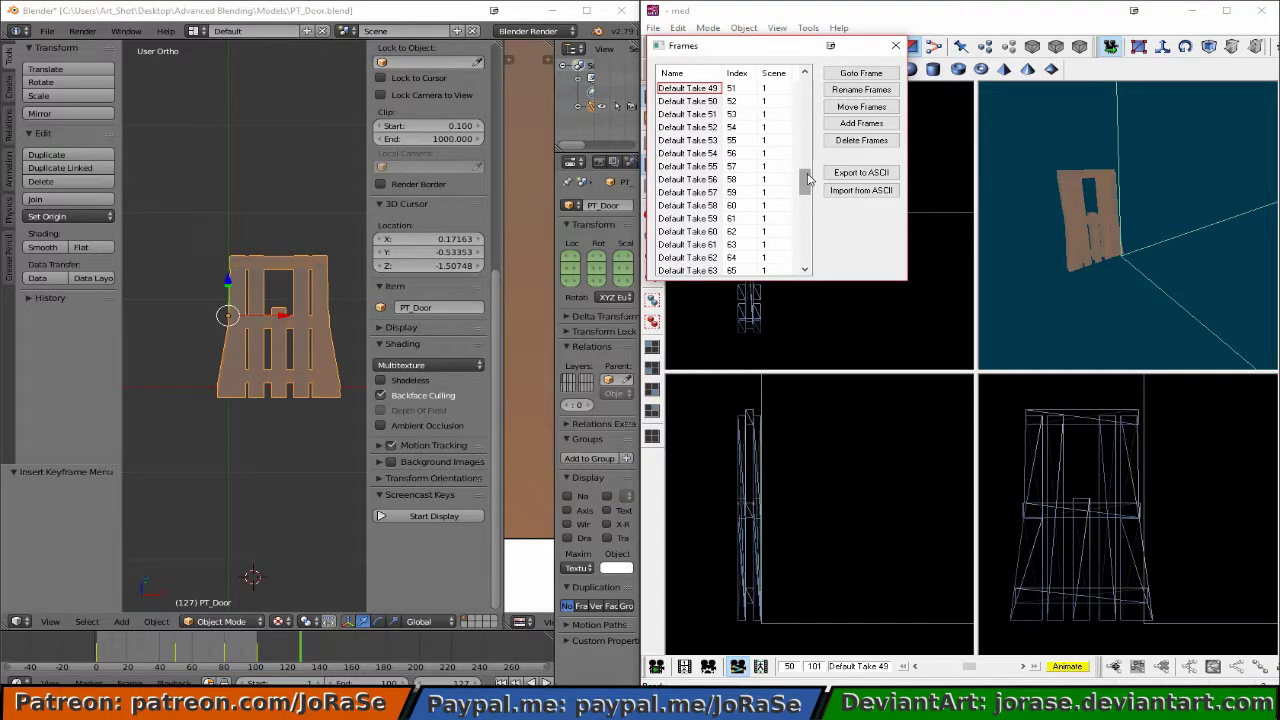
pyautogui.moveTo(808, 178); pyautogui.dragTo(808, 173)
# Select Default Take frames up to 49, leaving out Default 0, and rename them Open
pyautogui.click(706, 104)
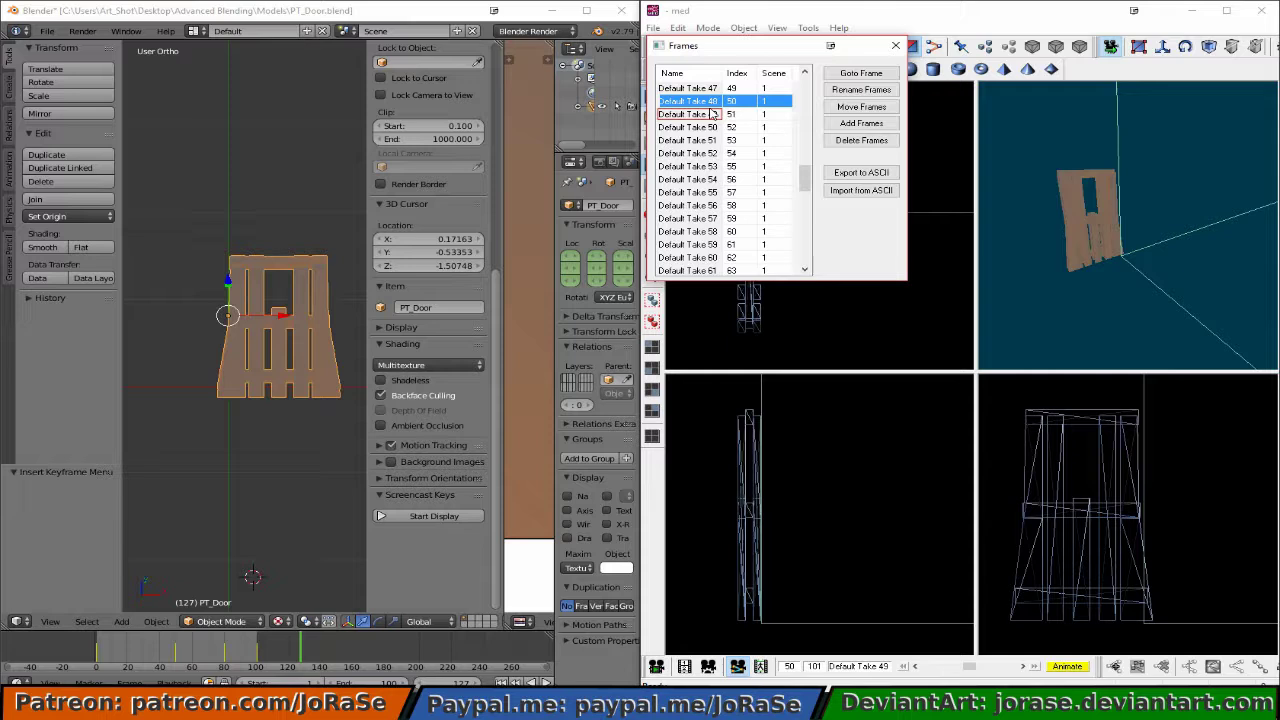
pyautogui.click(712, 114)
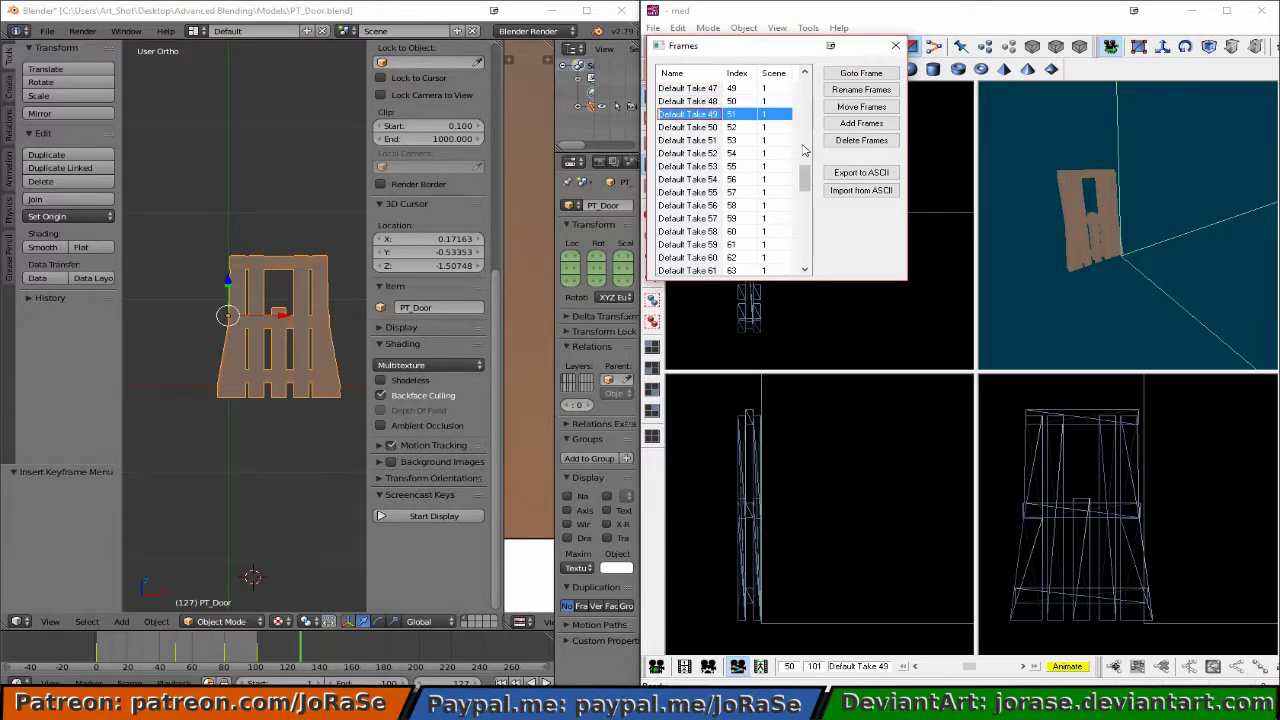
pyautogui.hotkey('shift', 'Up')
pyautogui.hotkey('shift', 'Up')
pyautogui.hotkey('shift', 'Up')
pyautogui.hotkey('shift', 'Up')
pyautogui.hotkey('shift', 'Up')
pyautogui.hotkey('shift', 'Up')
pyautogui.hotkey('shift', 'Up')
pyautogui.hotkey('shift', 'Up')
pyautogui.hotkey('shift', 'Up')
pyautogui.hotkey('shift', 'Up')
pyautogui.hotkey('shift', 'Up')
pyautogui.hotkey('shift', 'Up')
pyautogui.hotkey('shift', 'Up')
pyautogui.hotkey('shift', 'Up')
pyautogui.hotkey('shift', 'Up')
pyautogui.hotkey('shift', 'Up')
pyautogui.hotkey('shift', 'Up')
pyautogui.hotkey('shift', 'Up')
pyautogui.hotkey('shift', 'Up')
pyautogui.hotkey('shift', 'Up')
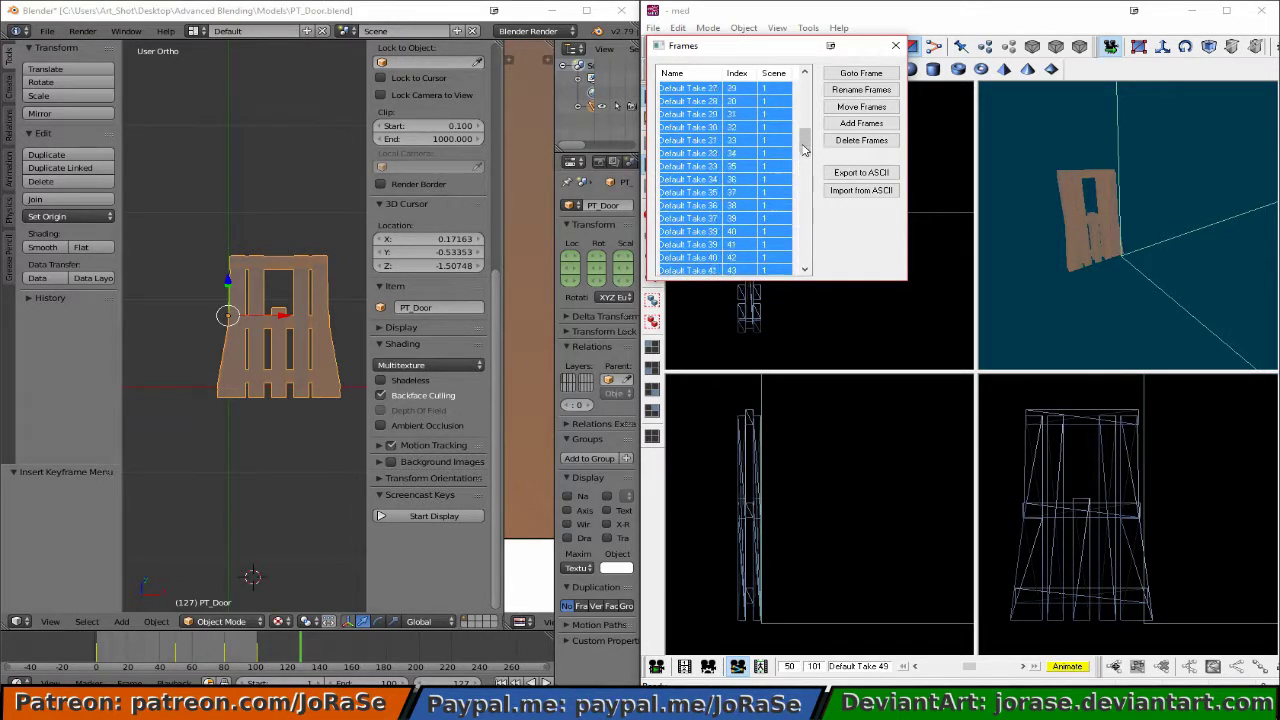
pyautogui.hotkey('shift', 'Up')
pyautogui.hotkey('shift', 'Up')
pyautogui.hotkey('shift', 'Up')
pyautogui.hotkey('shift', 'Up')
pyautogui.hotkey('shift', 'Up')
pyautogui.hotkey('shift', 'Up')
pyautogui.hotkey('shift', 'Up')
pyautogui.hotkey('shift', 'Up')
pyautogui.hotkey('shift', 'Up')
pyautogui.hotkey('shift', 'Up')
pyautogui.hotkey('shift', 'Up')
pyautogui.hotkey('shift', 'Up')
pyautogui.hotkey('shift', 'Up')
pyautogui.hotkey('ctrl', 'space')
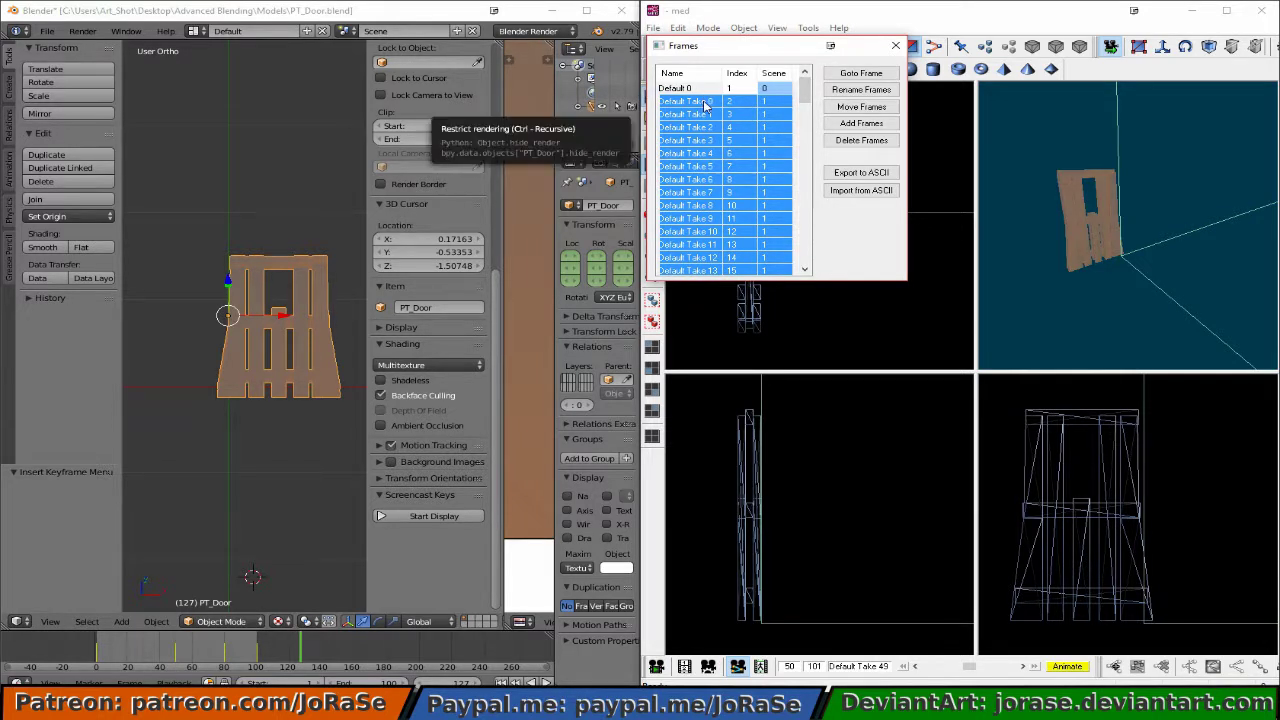
pyautogui.click(842, 91)
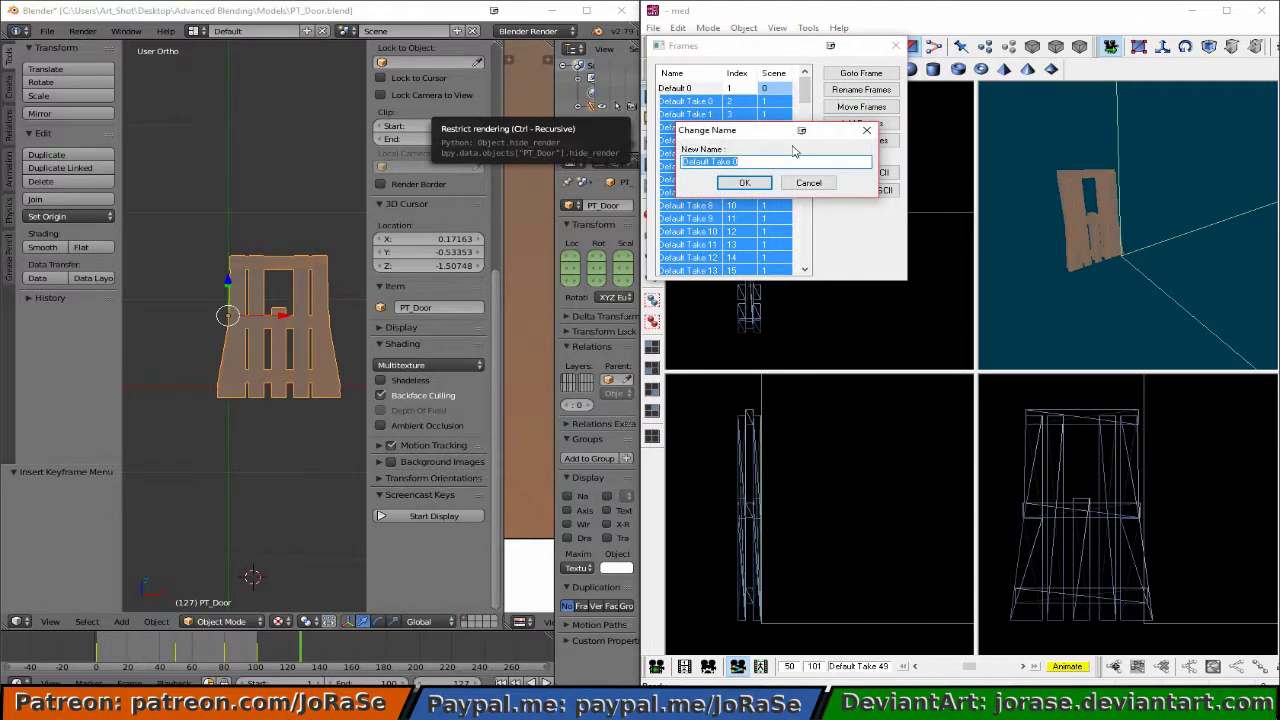
pyautogui.write('0')
pyautogui.click(744, 182)
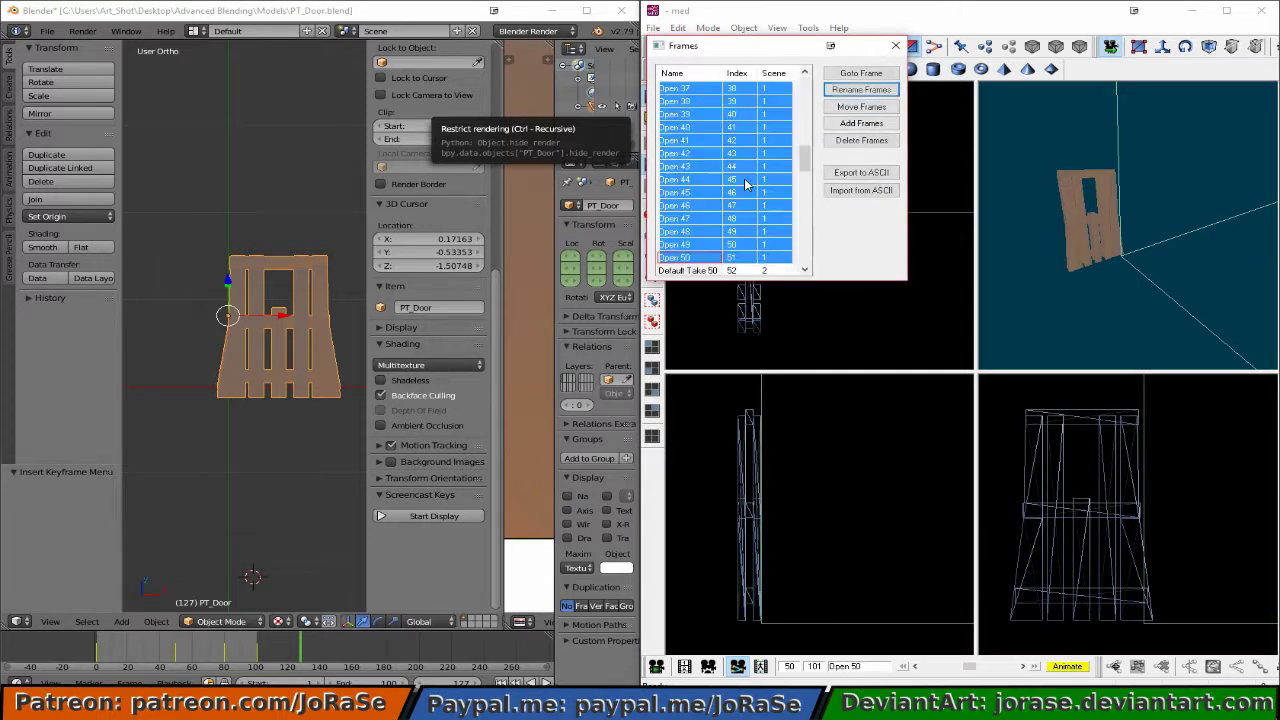
# Scroll the frames list, select Default Take 78, and move the animation to frame 64
pyautogui.moveTo(803, 166); pyautogui.dragTo(806, 195)
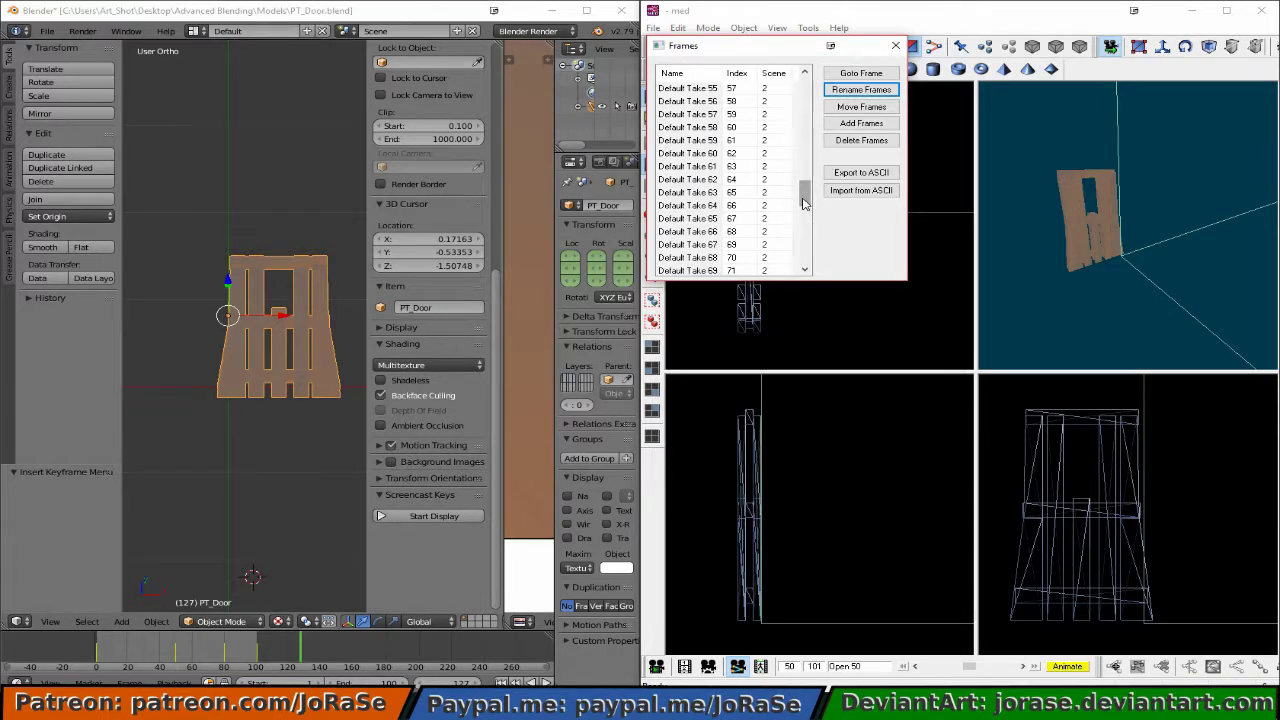
pyautogui.moveTo(804, 203); pyautogui.dragTo(805, 216)
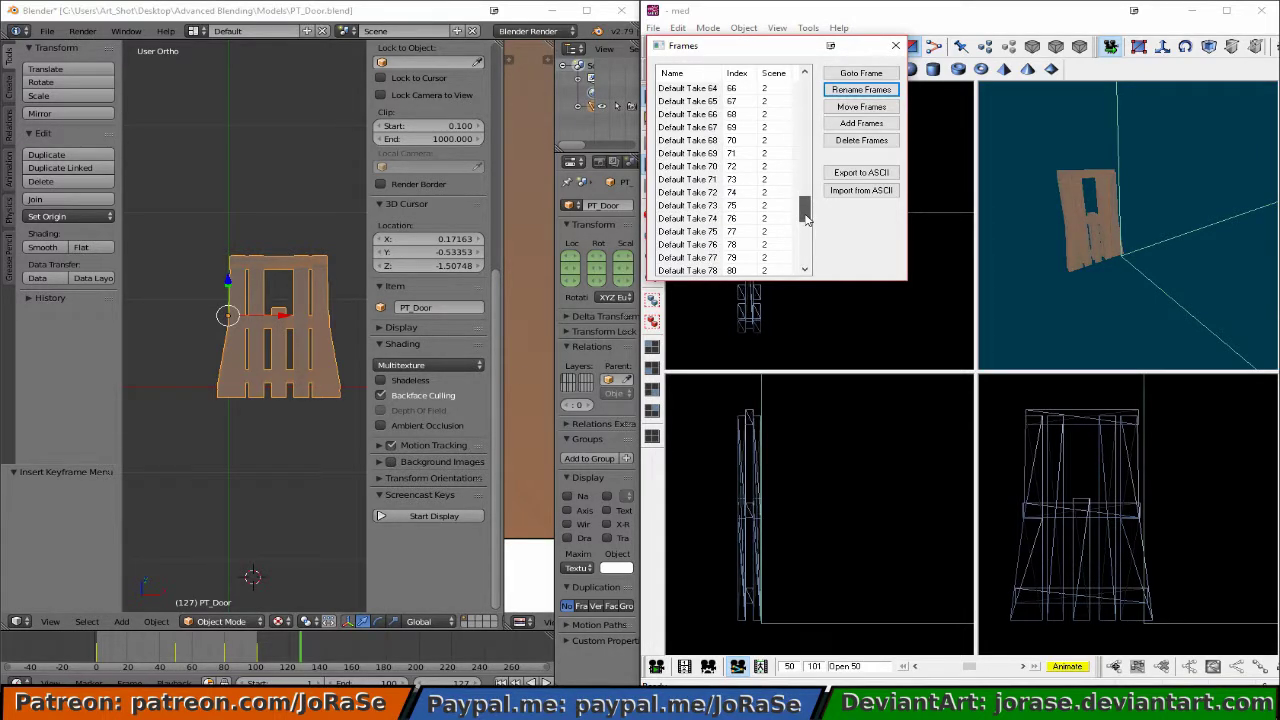
pyautogui.click(704, 272)
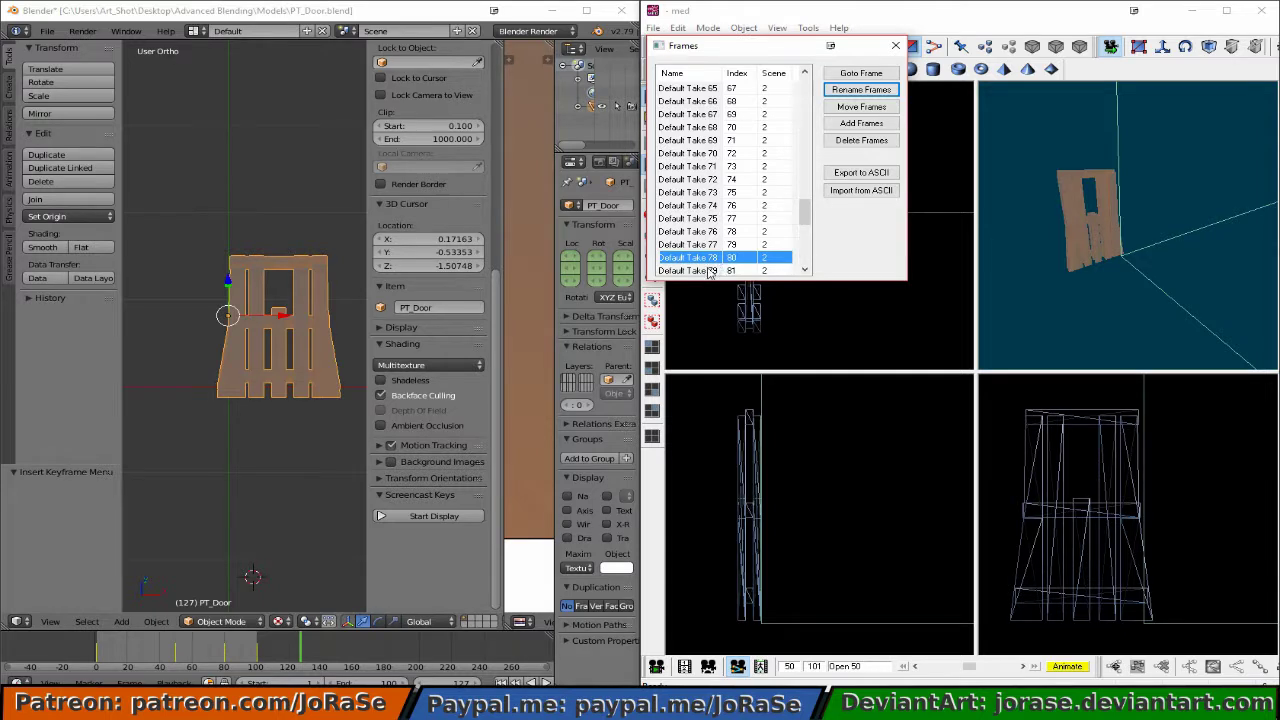
pyautogui.scroll(-1, 700, 265)
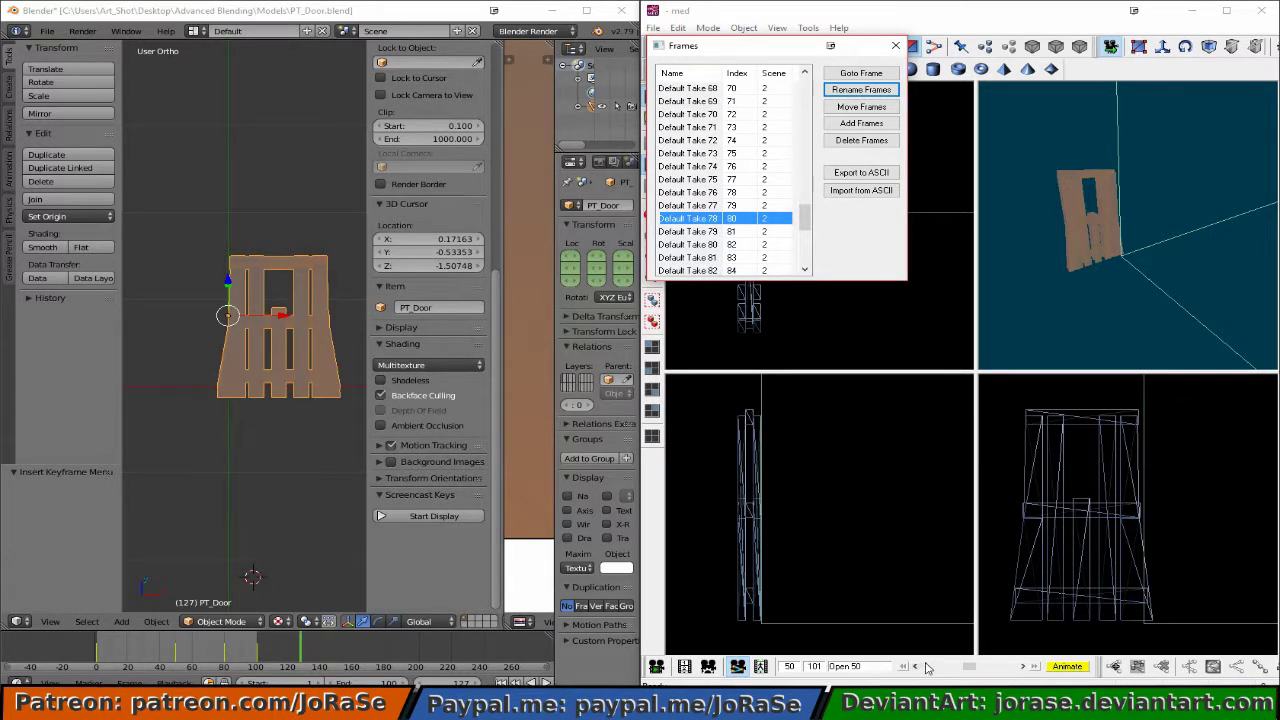
pyautogui.moveTo(973, 668); pyautogui.dragTo(998, 670)
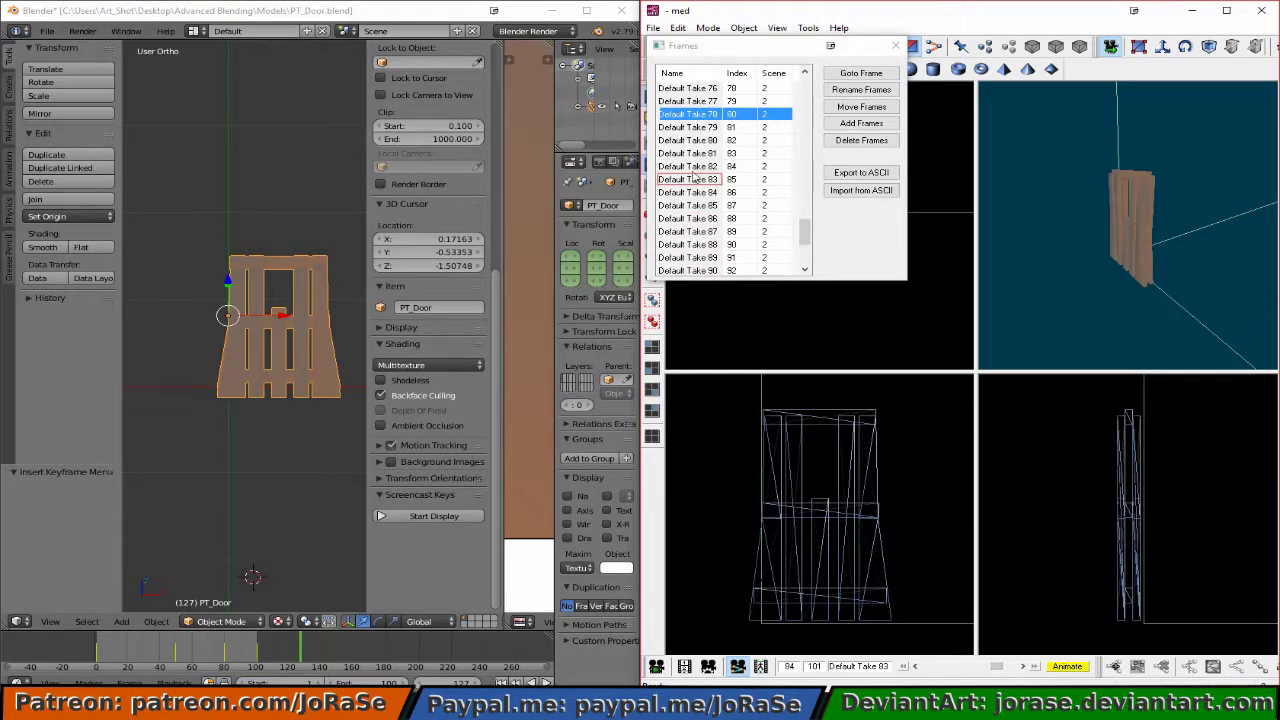
pyautogui.scroll(-4, 701, 221)
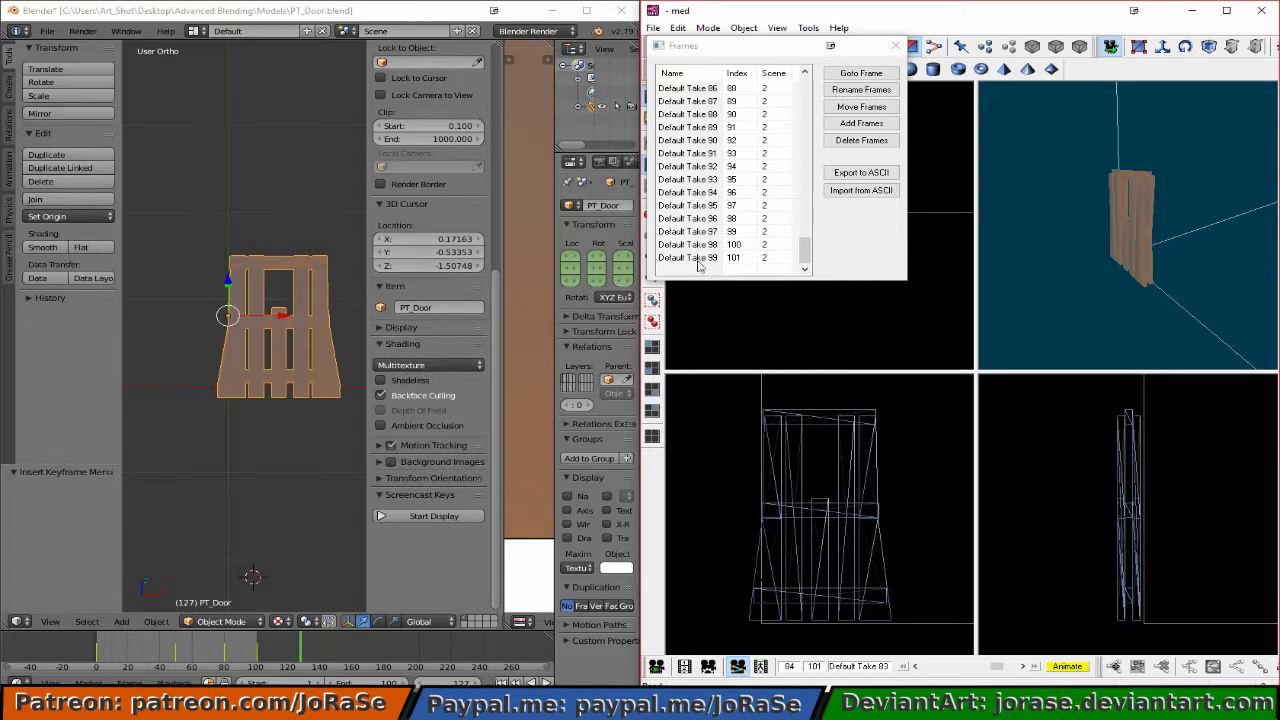
# Extend the frame selection through Default Take 99 and rename it as the Locked series
pyautogui.keyDown('shift'); pyautogui.click(700, 258); pyautogui.keyUp('shift')
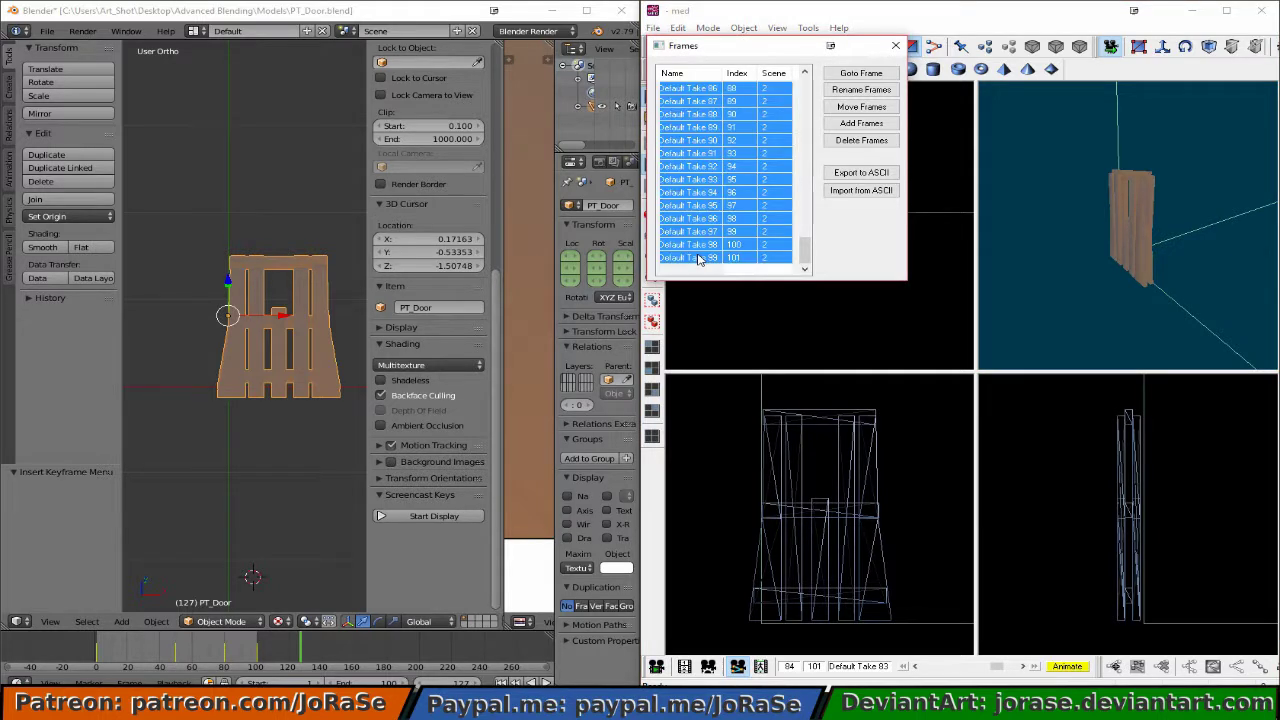
pyautogui.click(861, 89)
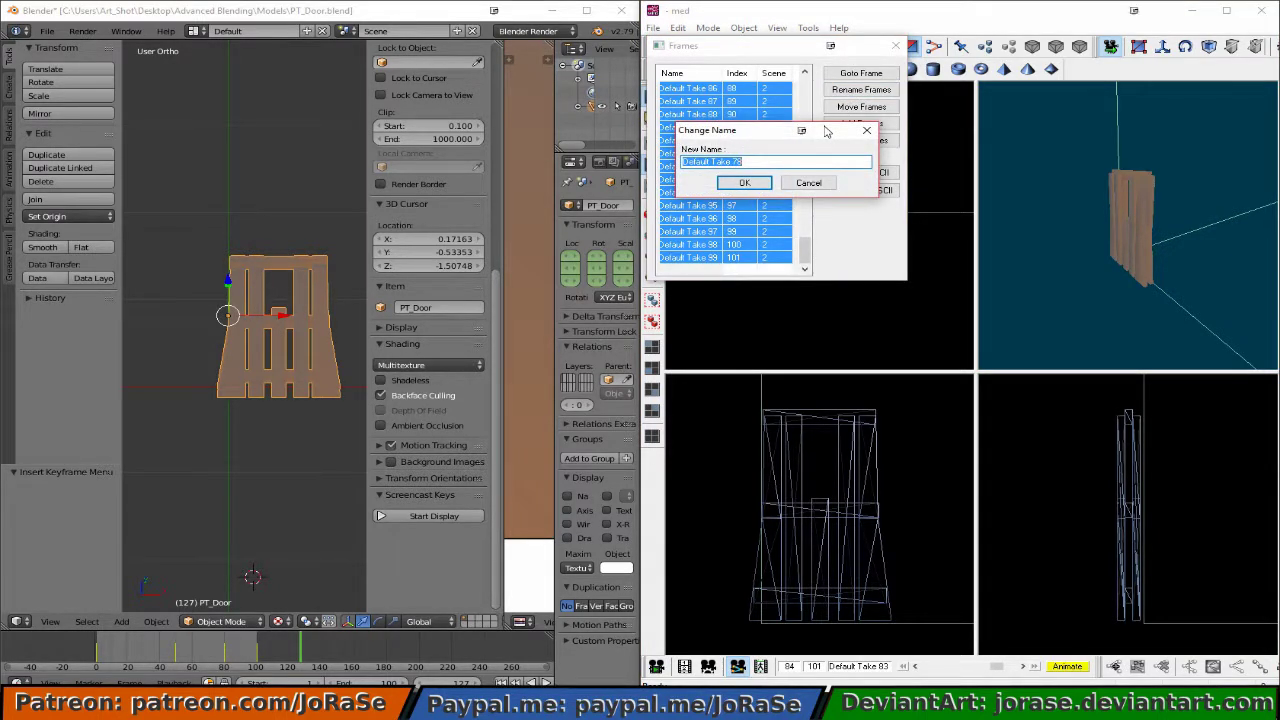
pyautogui.write('D')
pyautogui.press('Return')
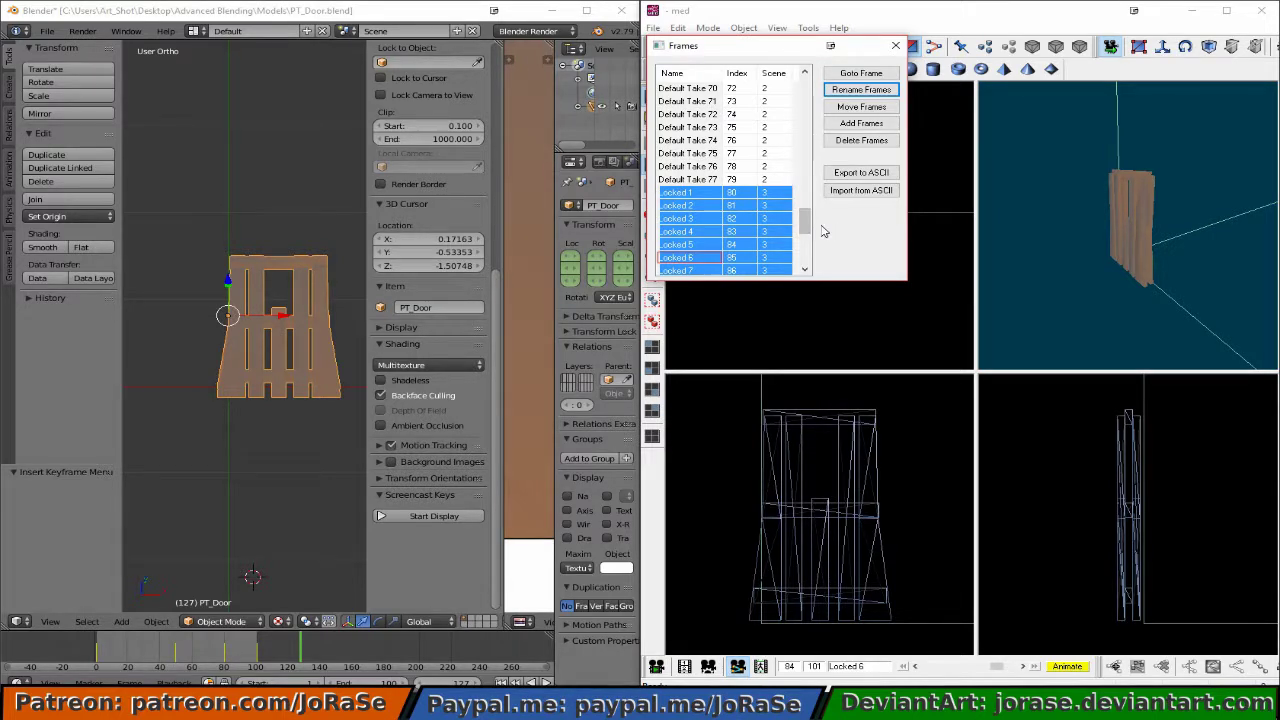
# Select Default Take 50 and scroll the list to check Locked frames follow Default Take 77
pyautogui.moveTo(806, 228); pyautogui.dragTo(812, 180)
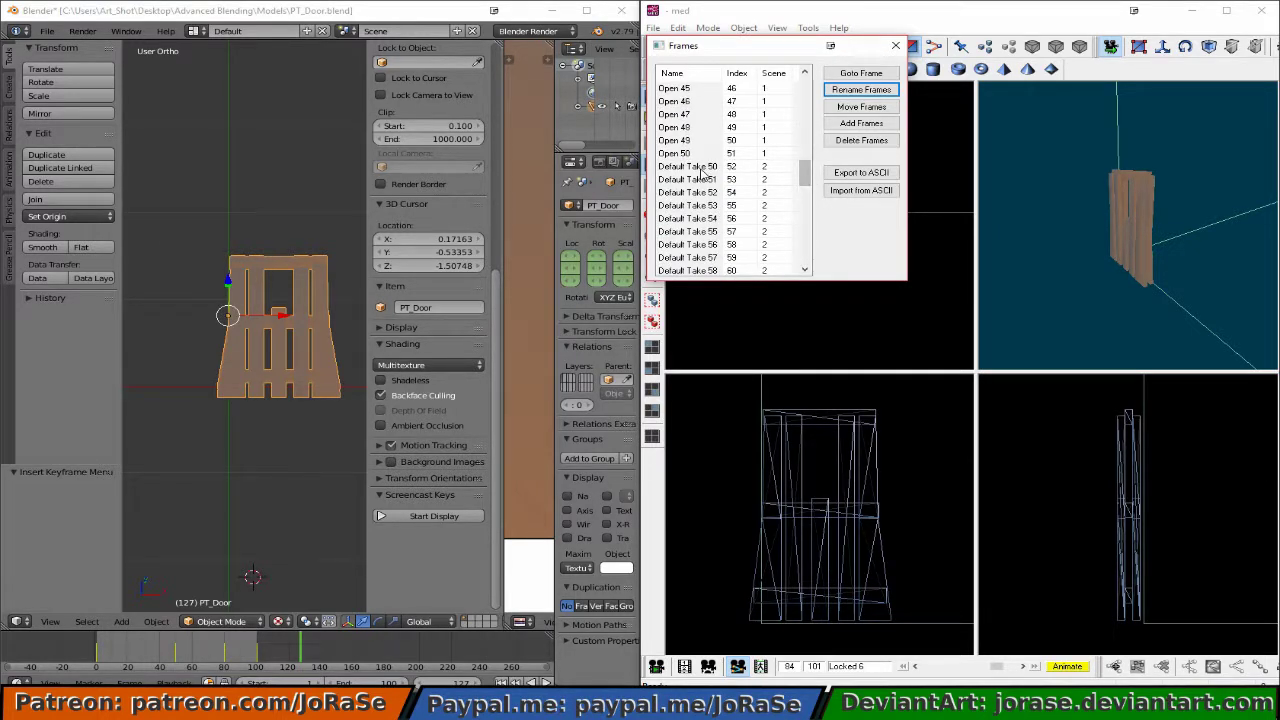
pyautogui.click(705, 167)
pyautogui.scroll(-3, 705, 210)
pyautogui.scroll(-5, 703, 213)
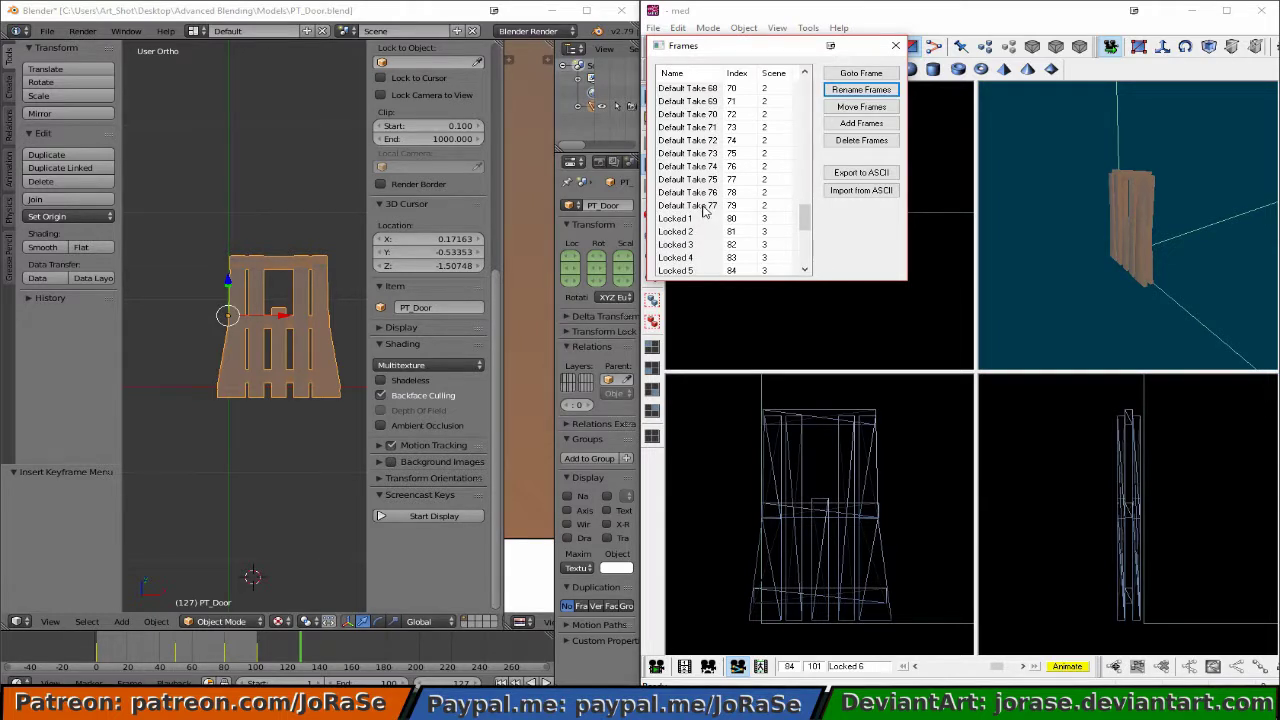
# Delete the leftover Default Take frames from the door's frame list
pyautogui.keyDown('shift'); pyautogui.click(705, 205); pyautogui.keyUp('shift')
pyautogui.click(846, 140)
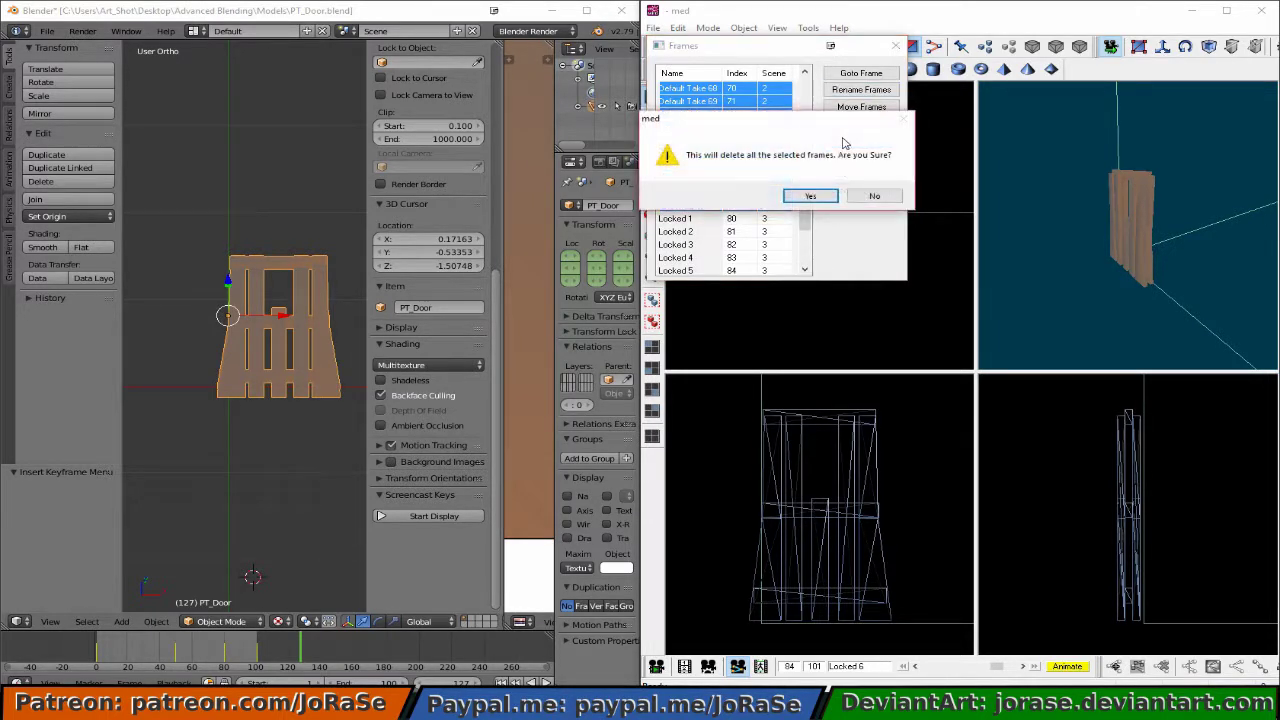
pyautogui.click(810, 197)
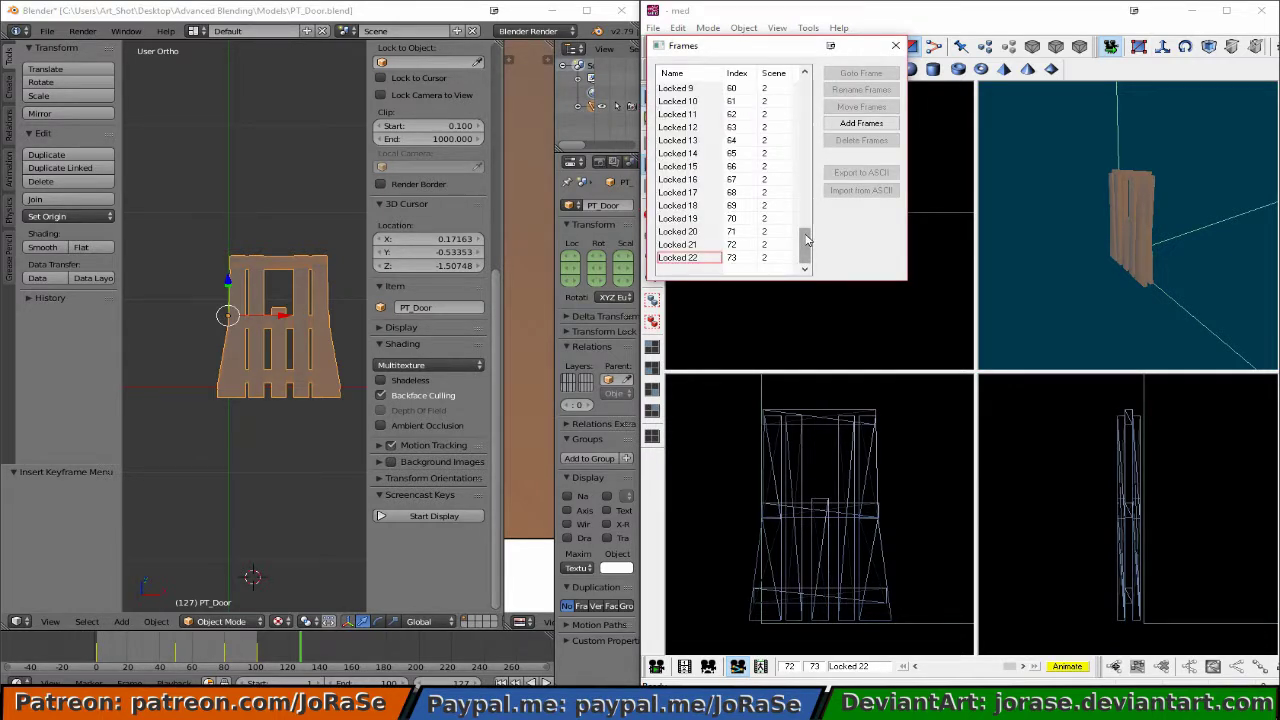
# Delete the Default 0 frame at the top and close the Frames window
pyautogui.moveTo(806, 238); pyautogui.dragTo(802, 80)
pyautogui.click(675, 88)
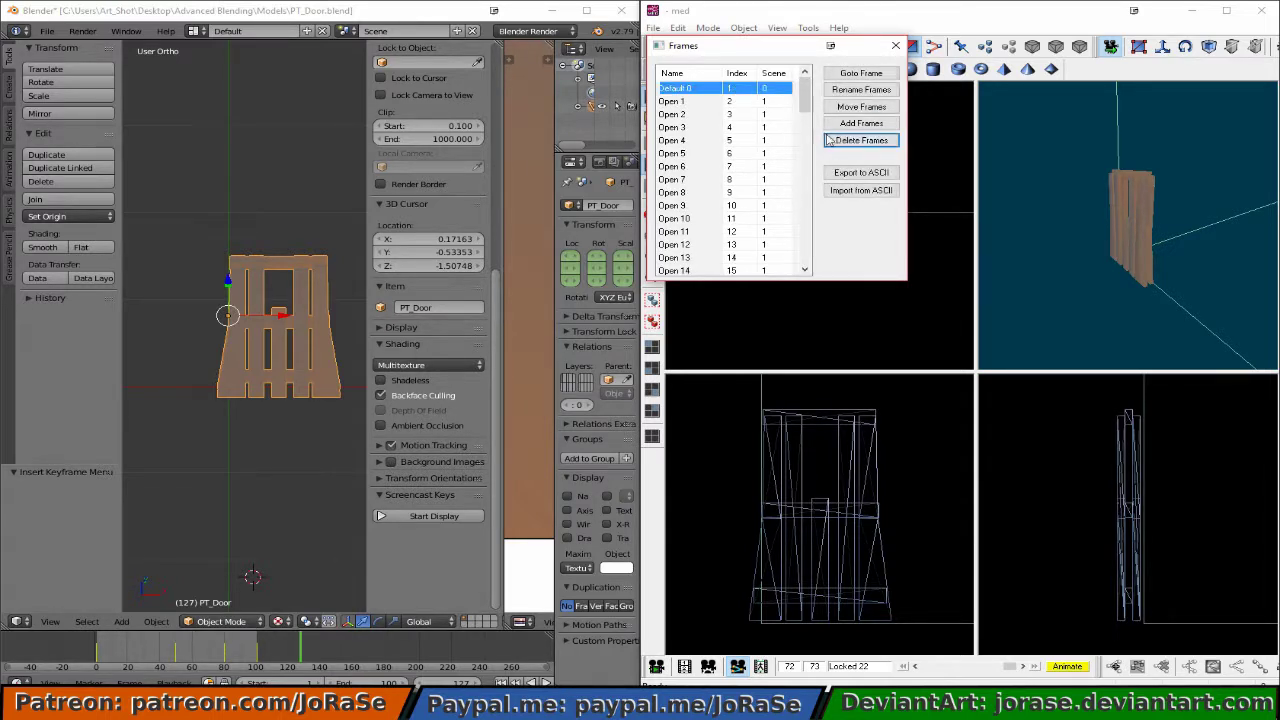
pyautogui.click(860, 140)
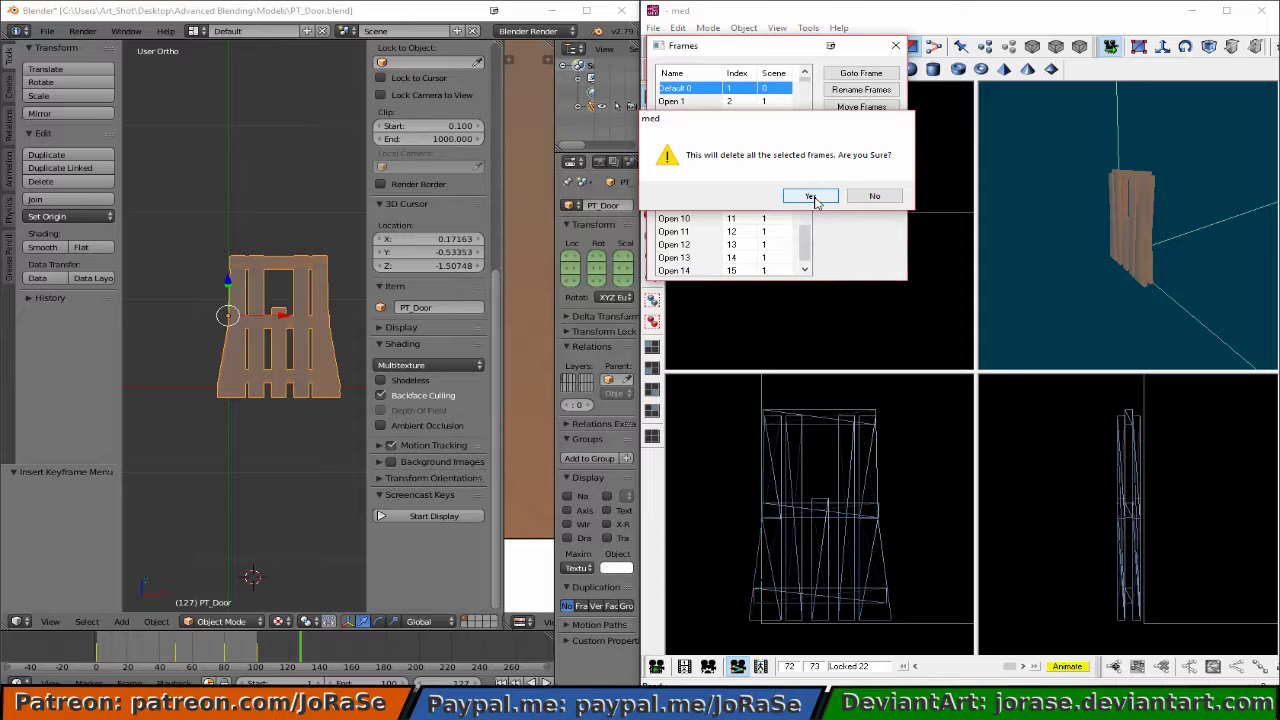
pyautogui.click(812, 197)
pyautogui.click(895, 46)
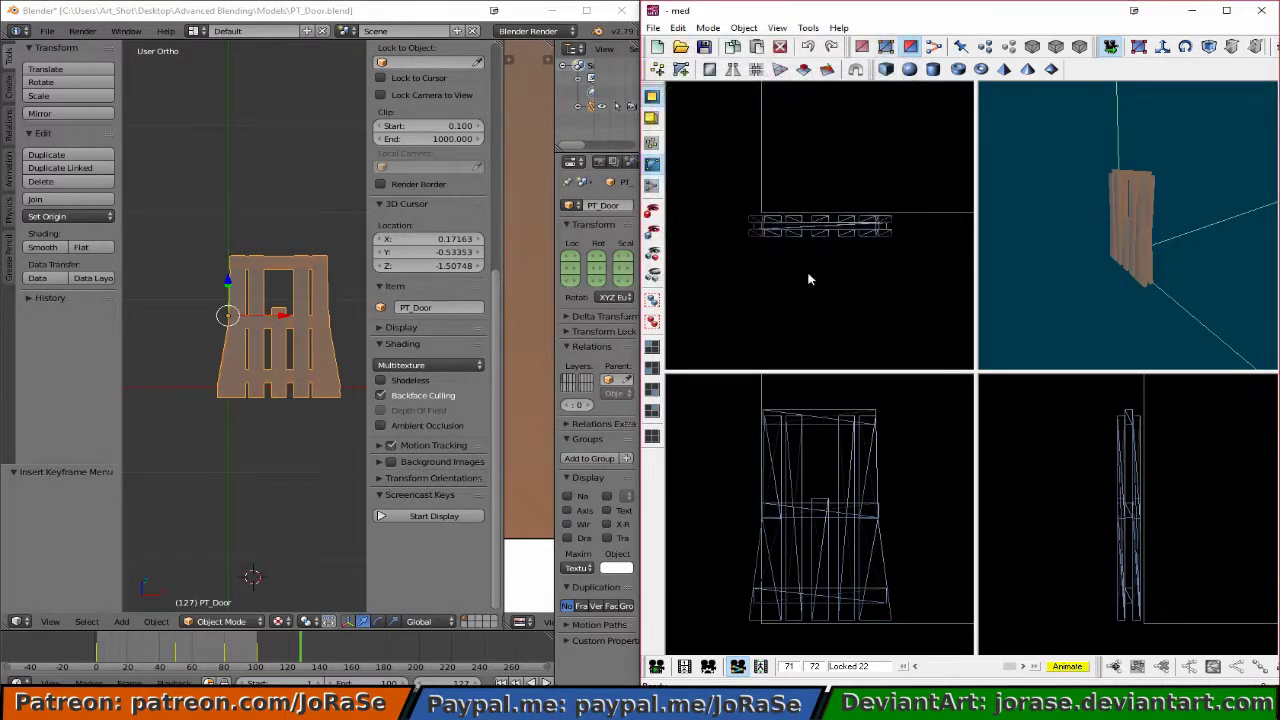
pyautogui.click(656, 668)
# Save the door model as PT_Door.mdl in MDL7 format in the Models folder
pyautogui.click(705, 47)
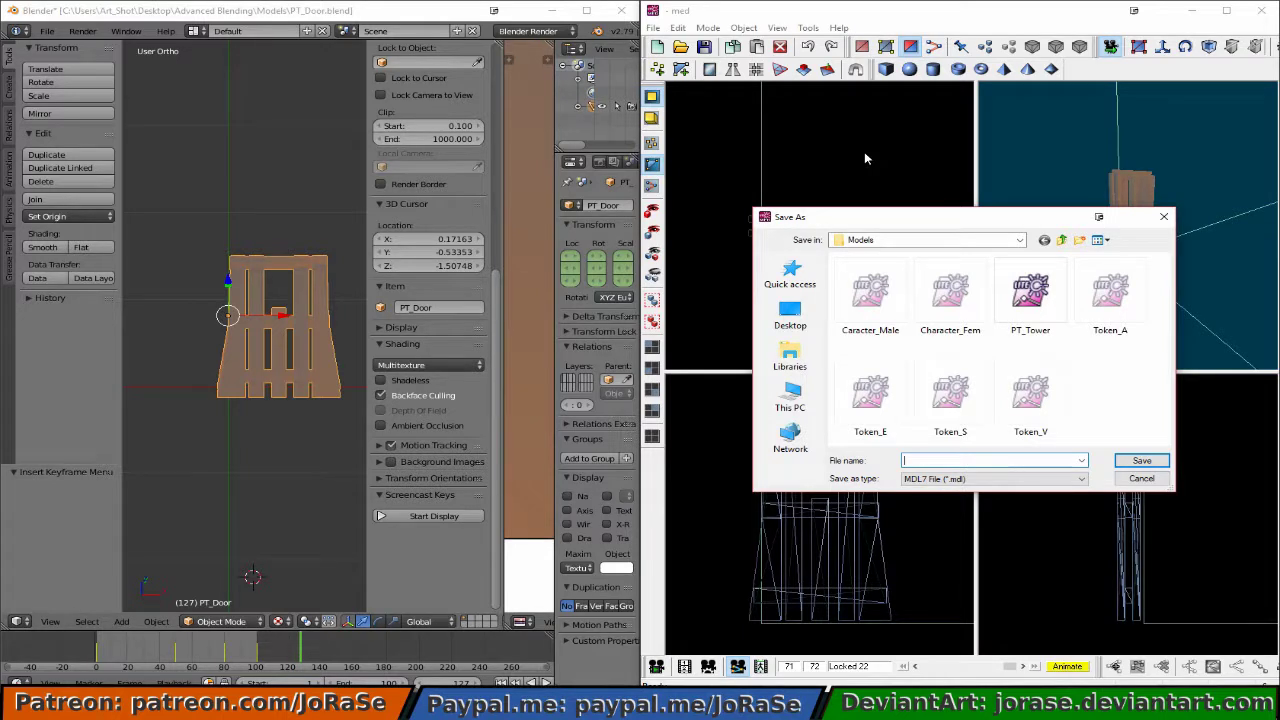
pyautogui.write('PT_Door')
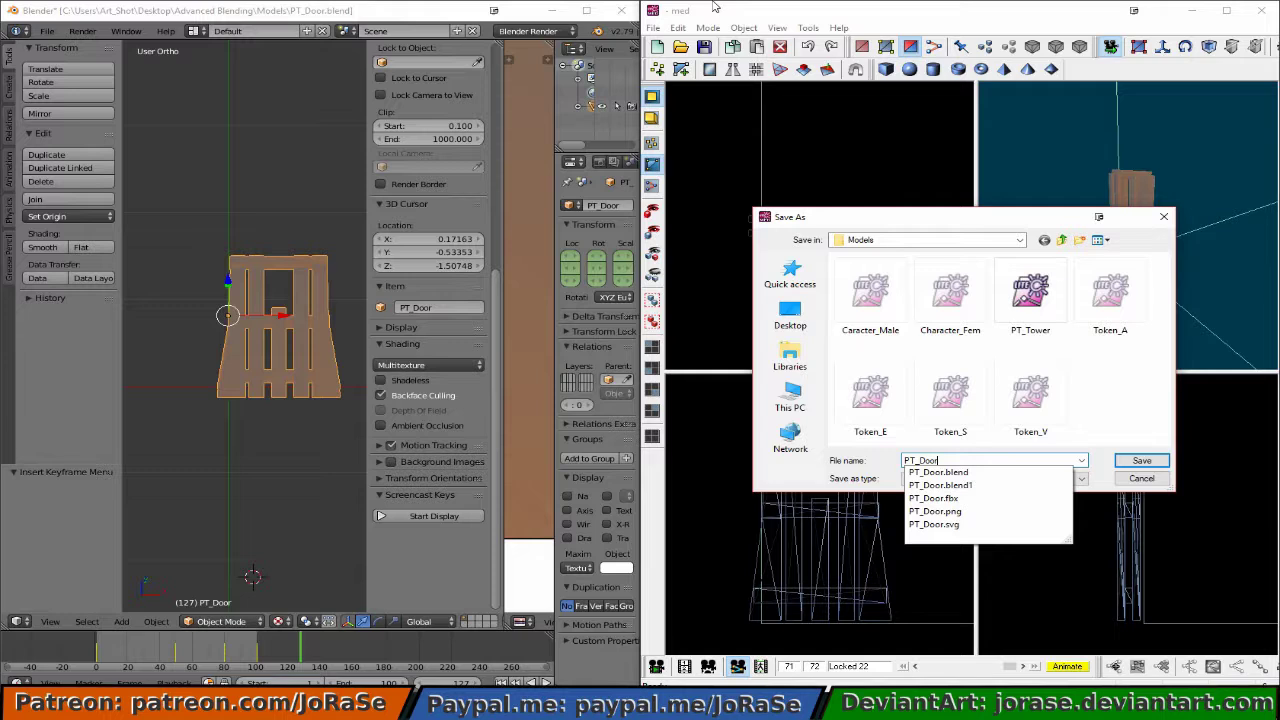
pyautogui.click(877, 474)
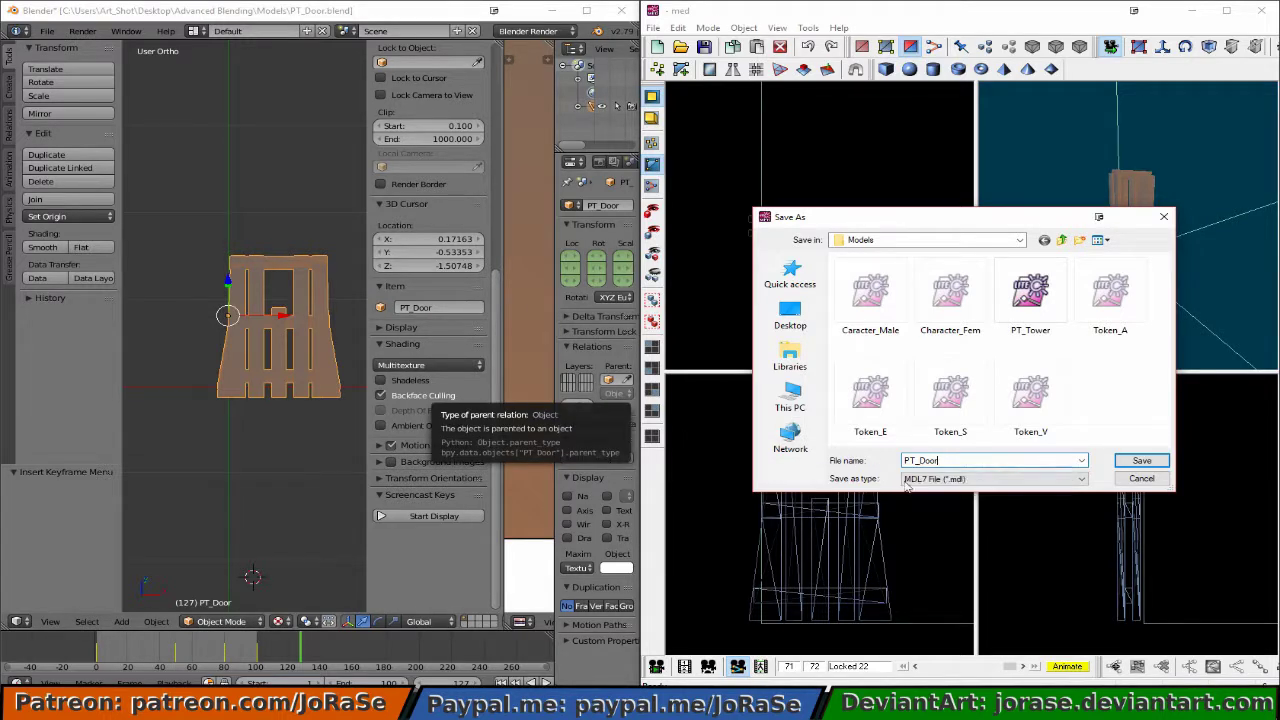
pyautogui.click(1130, 463)
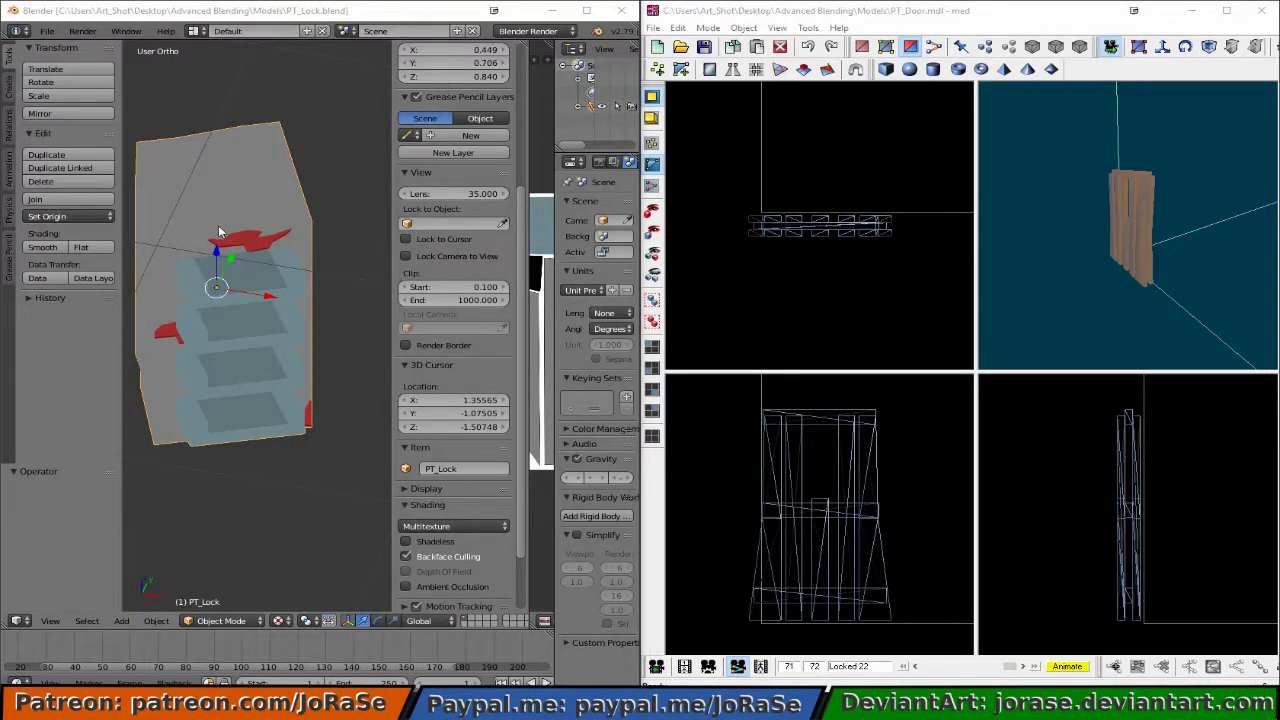
# Orbit the 3D viewport to inspect the PT_Lock lock model
pyautogui.moveTo(218, 225); pyautogui.dragTo(157, 212, button='middle')
# Export the lock as PT_Lock.fbx in FBX 6.1 ASCII, excluding empties and the Default Take
pyautogui.click(47, 31)
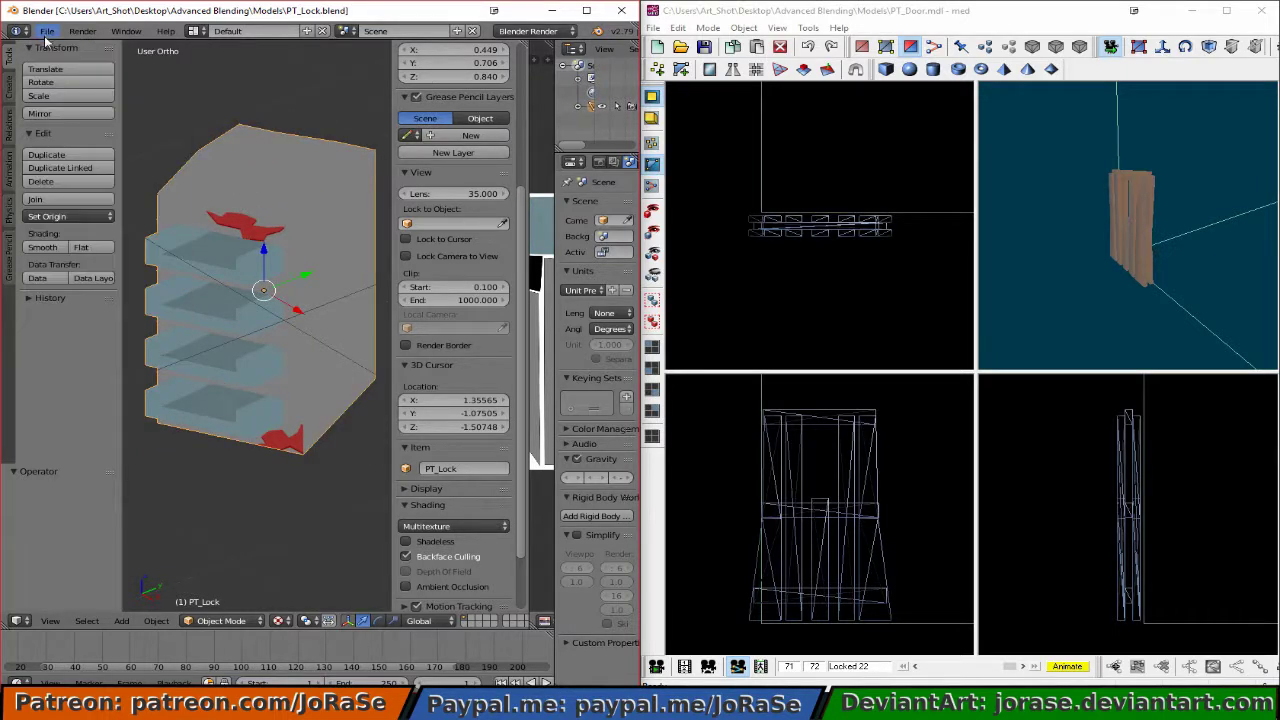
pyautogui.click(47, 31)
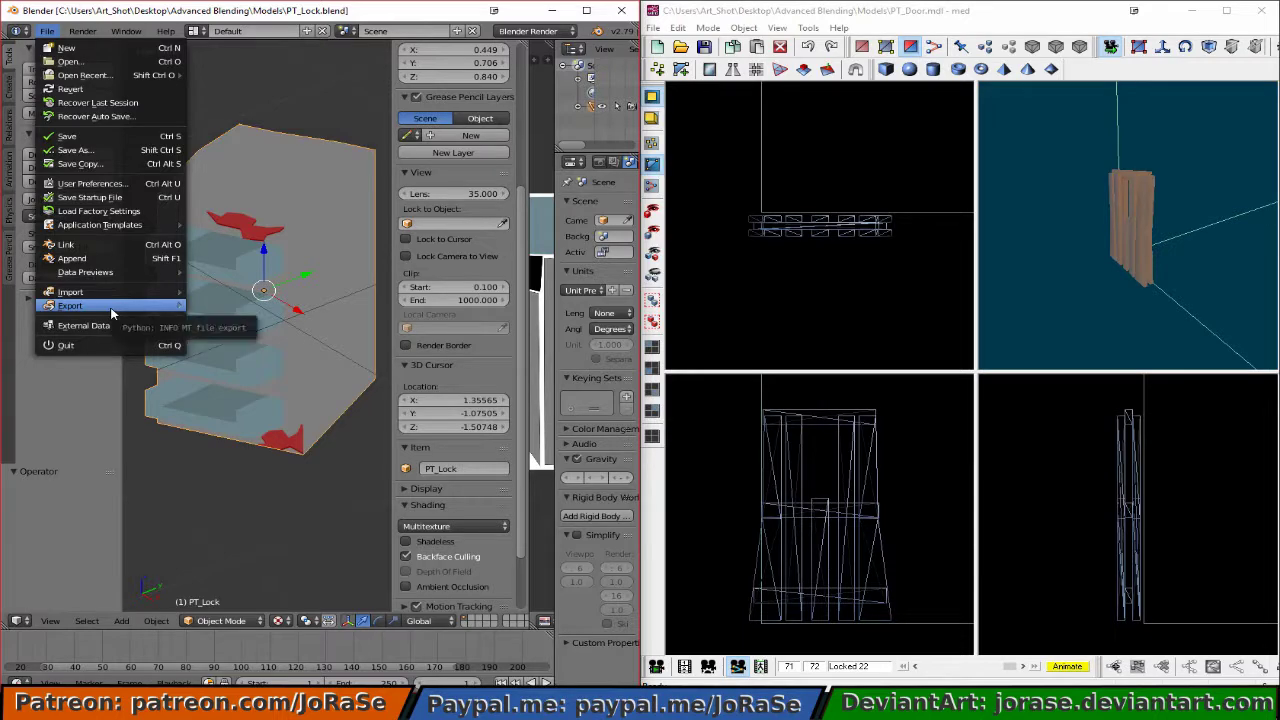
pyautogui.moveTo(111, 313)
pyautogui.click(302, 347)
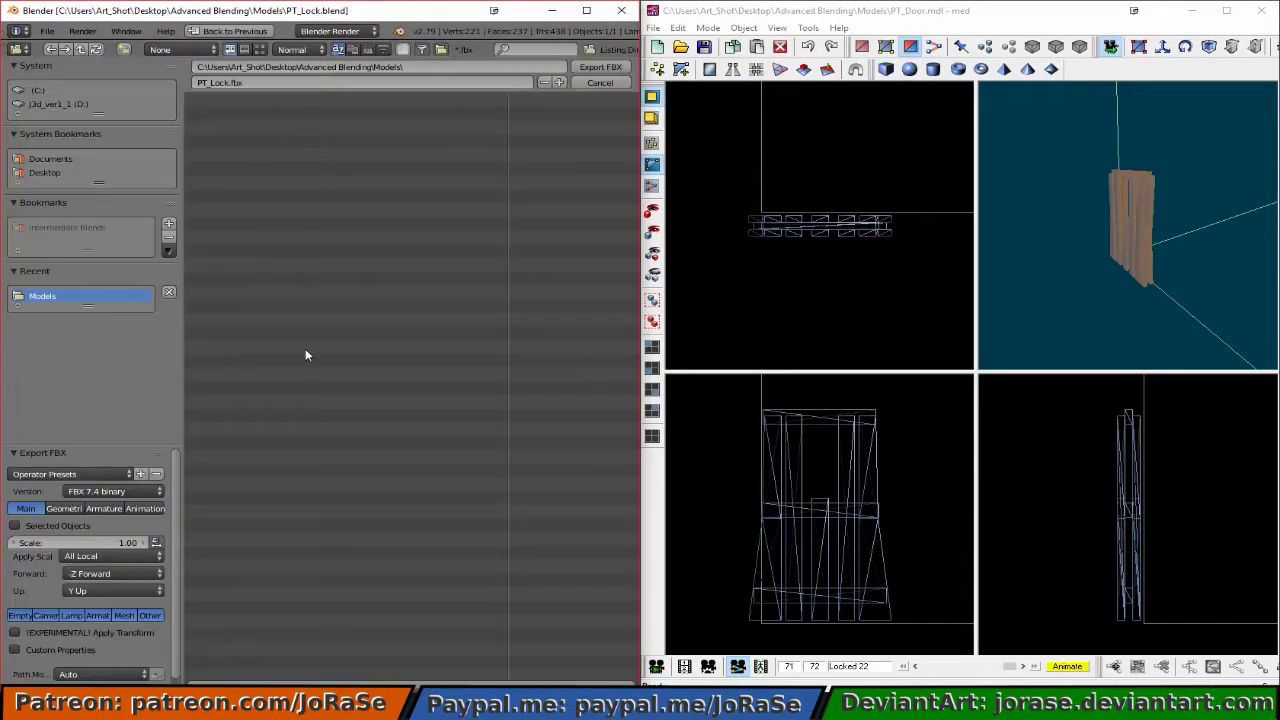
pyautogui.click(119, 491)
pyautogui.click(125, 461)
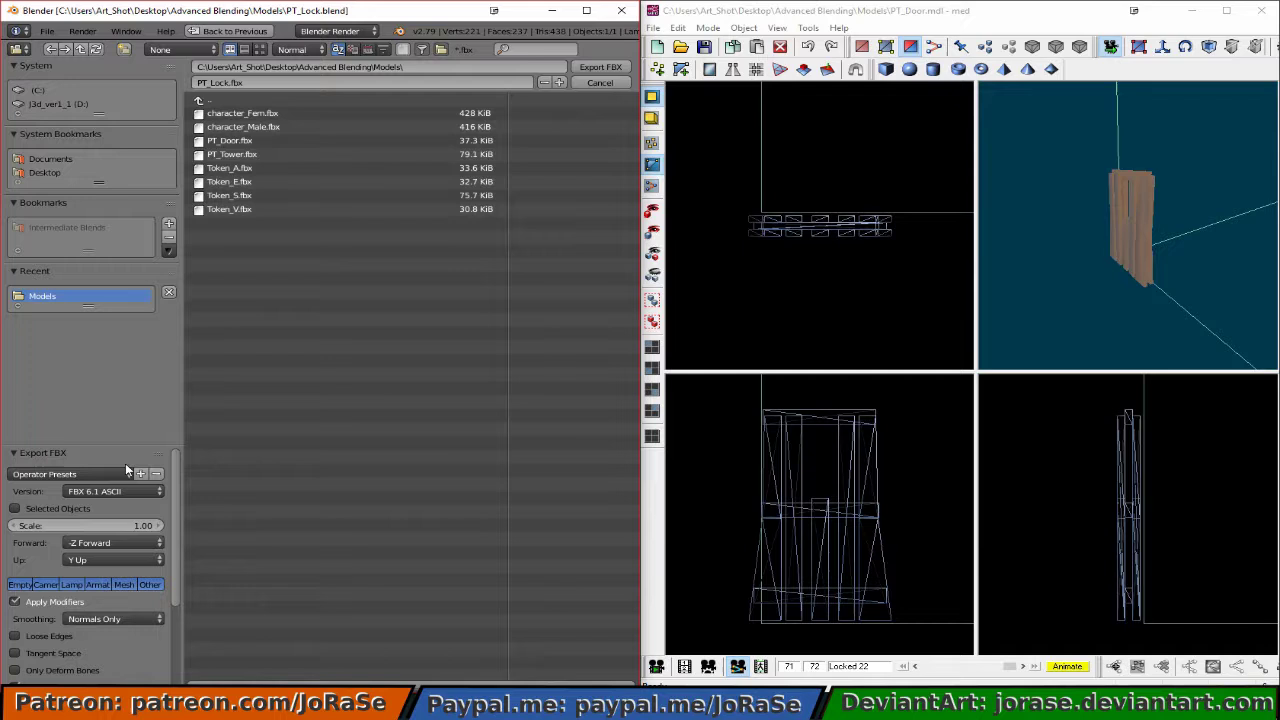
pyautogui.keyDown('shift'); pyautogui.click(29, 586); pyautogui.keyUp('shift')
pyautogui.scroll(-2, 135, 597)
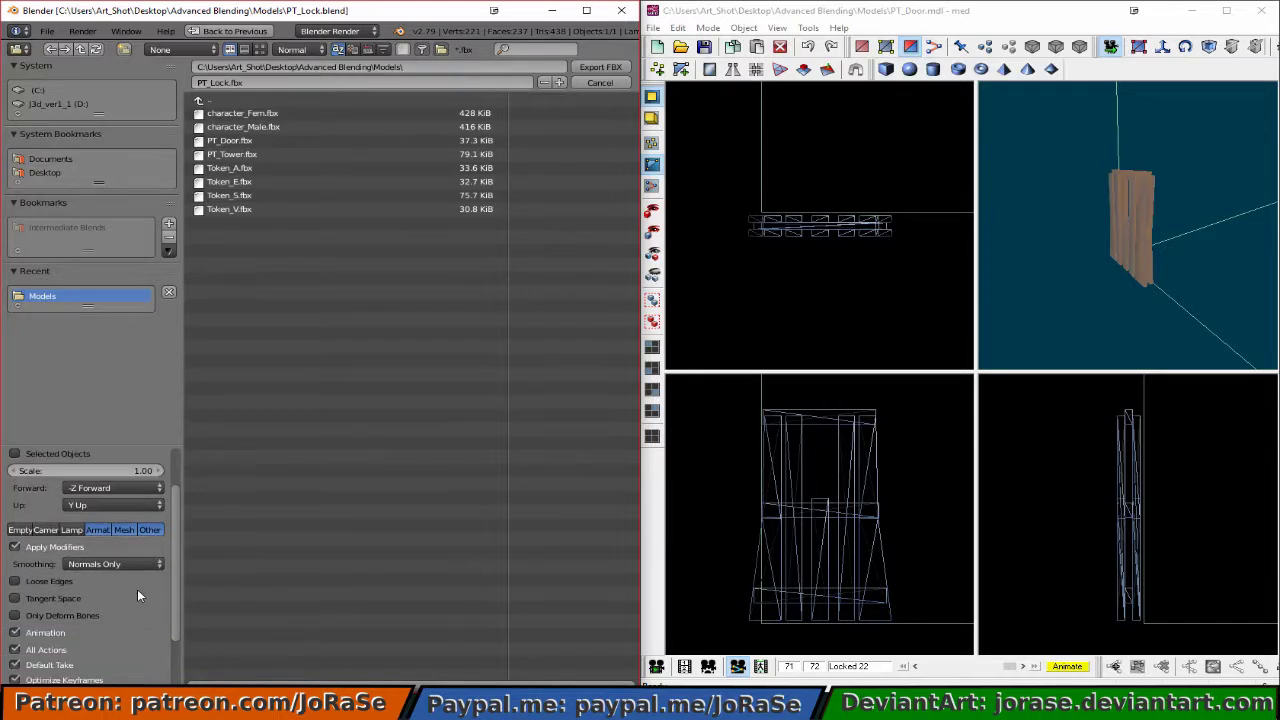
pyautogui.click(57, 666)
pyautogui.moveTo(174, 498); pyautogui.dragTo(173, 559)
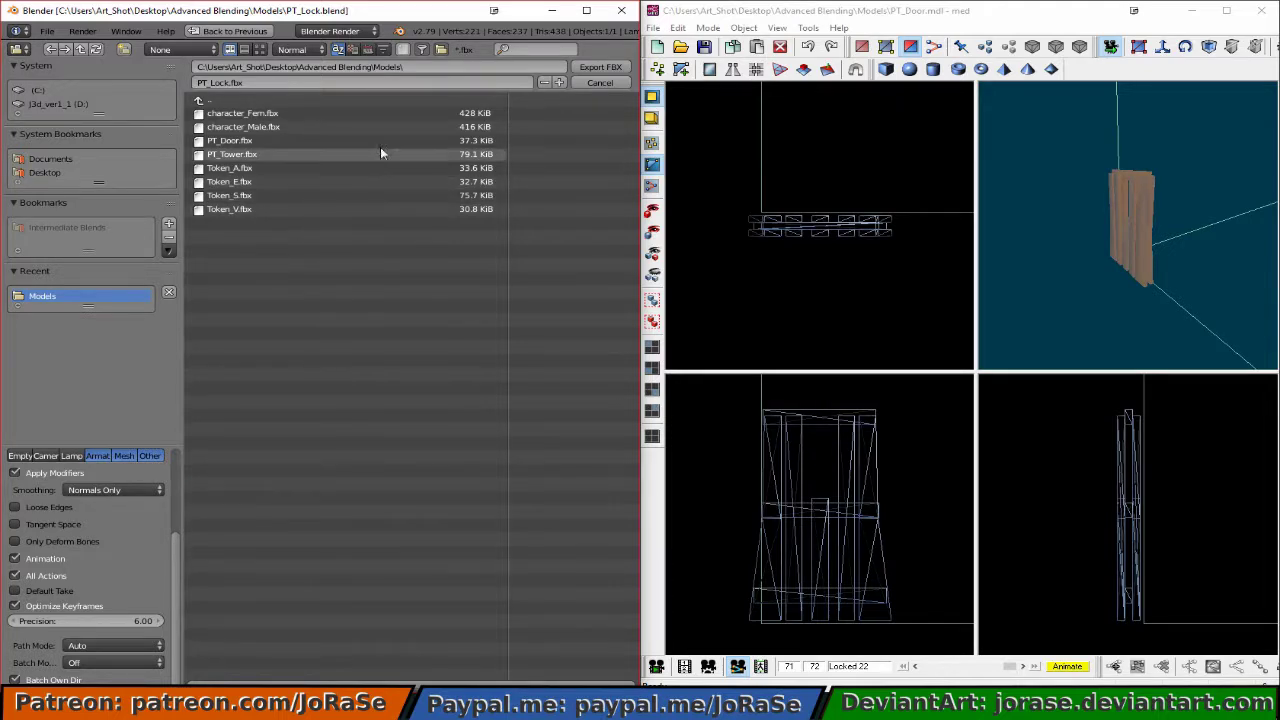
pyautogui.click(589, 68)
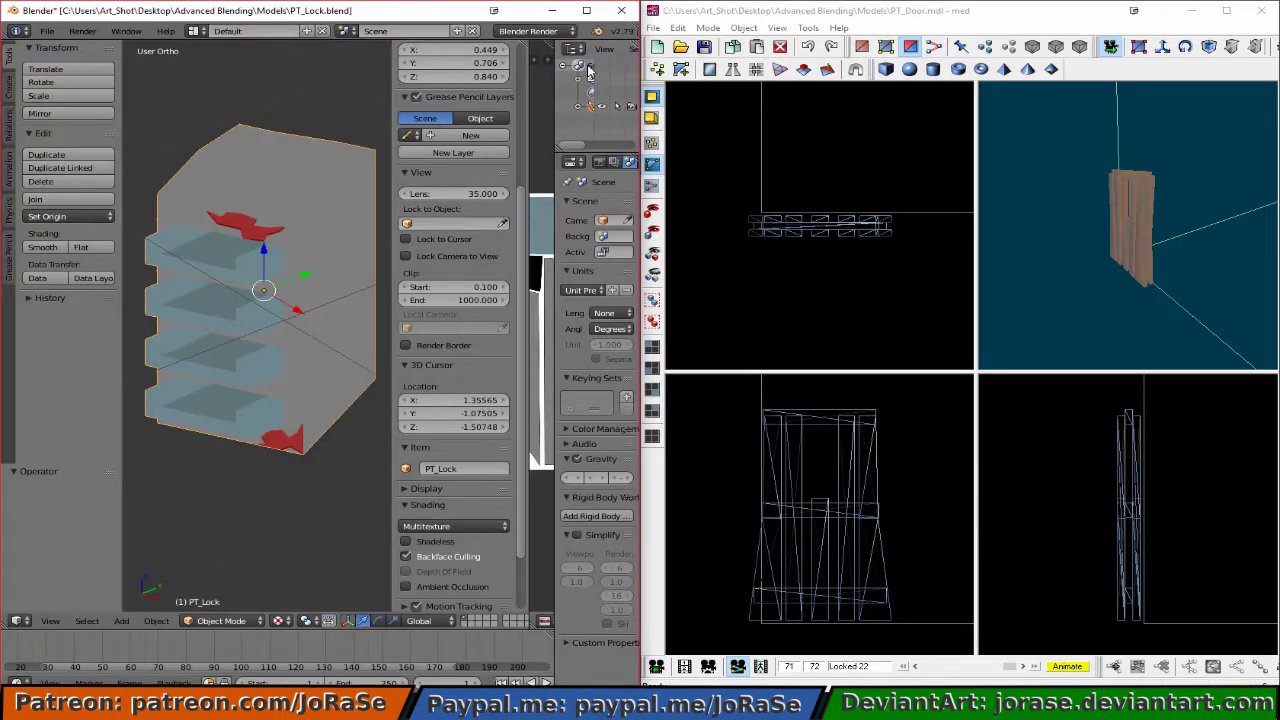
# Start a new MED model and import PT_Lock from FBX (2010) with its mesh and texture
pyautogui.click(660, 47)
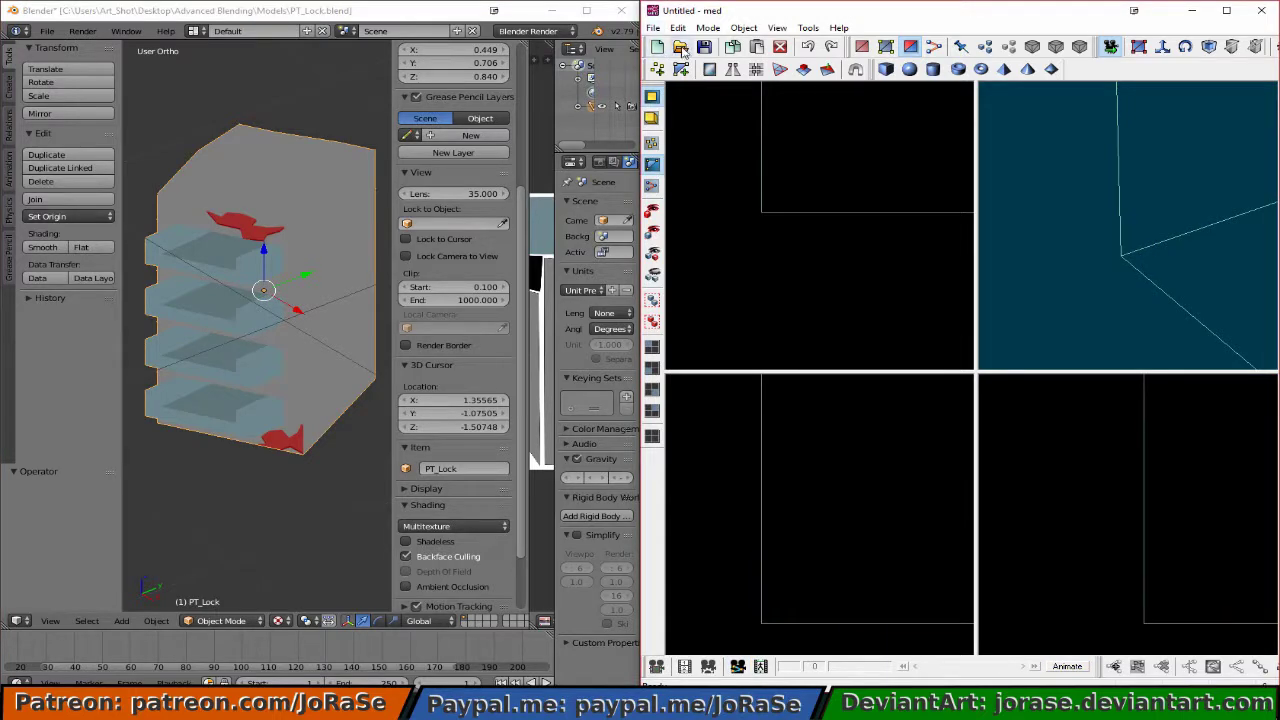
pyautogui.click(654, 28)
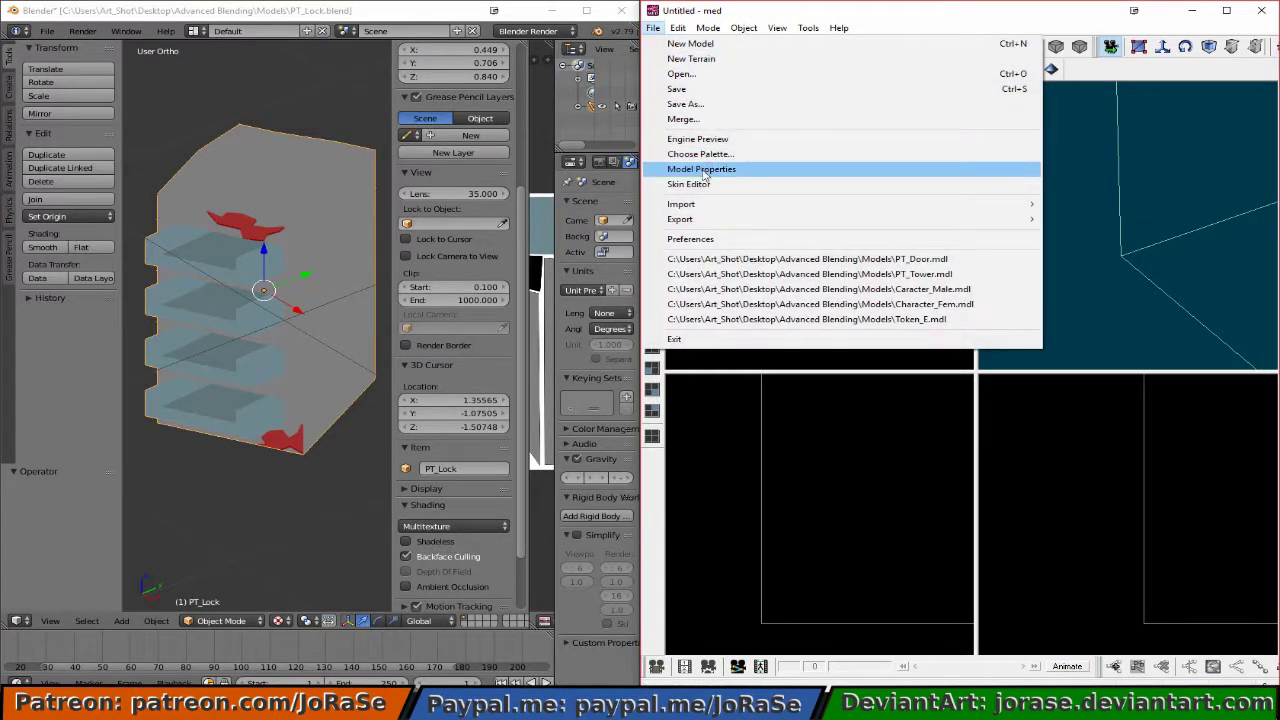
pyautogui.moveTo(1003, 204)
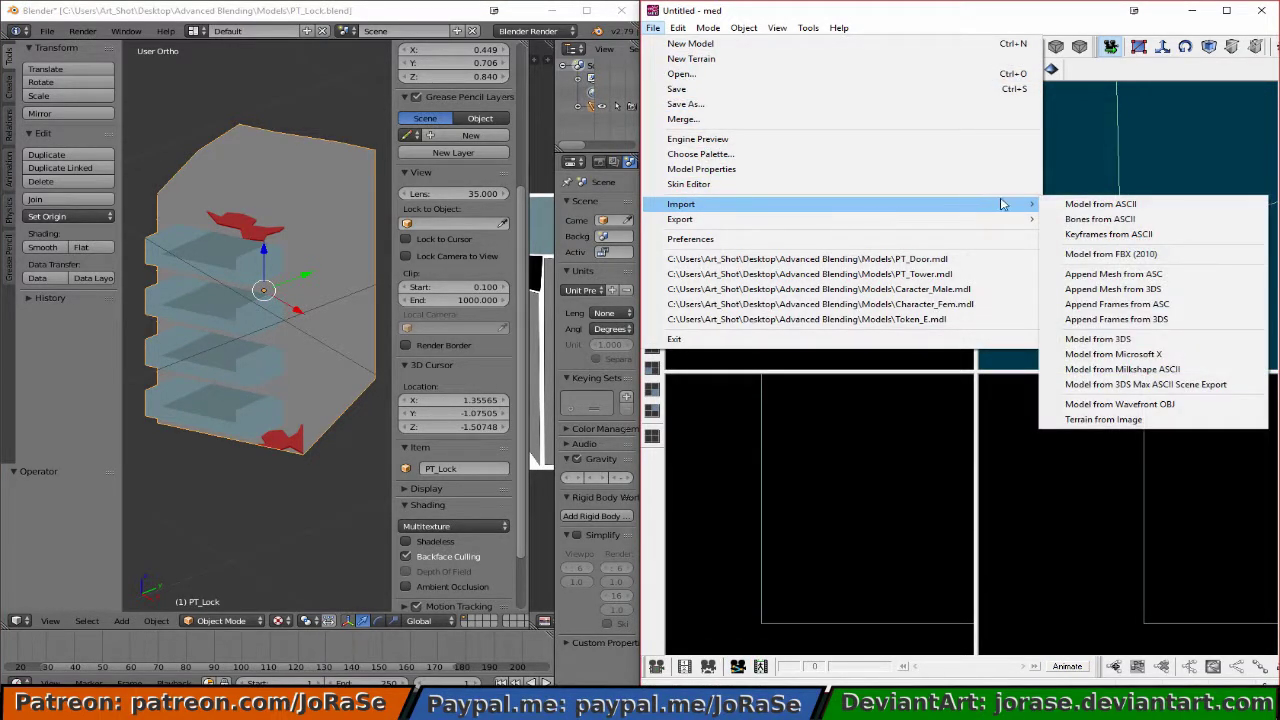
pyautogui.click(1110, 254)
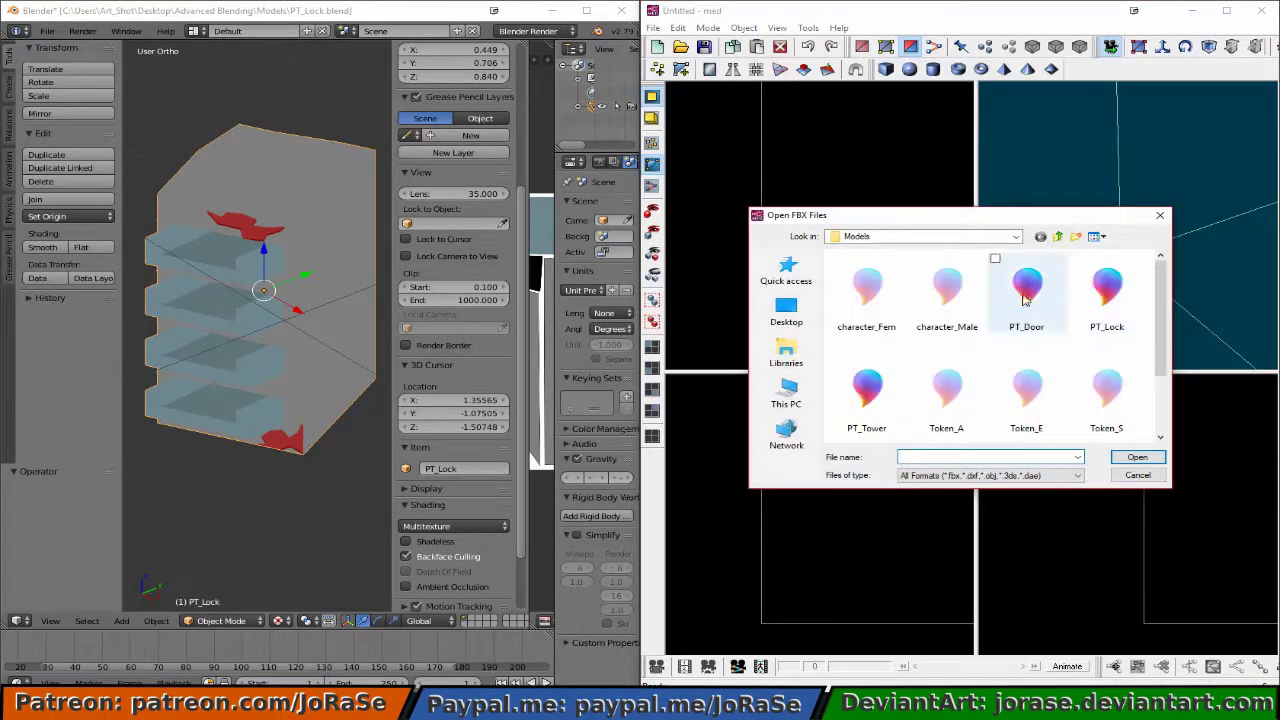
pyautogui.click(1107, 305)
pyautogui.click(1127, 461)
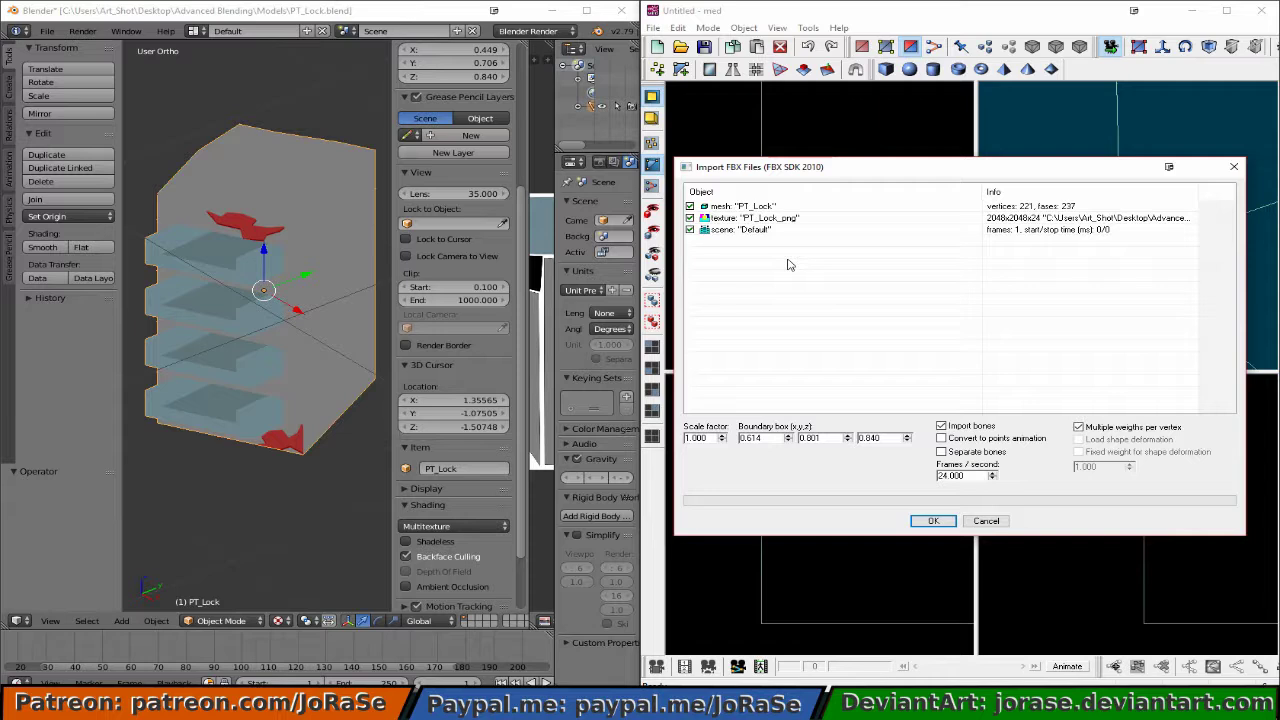
pyautogui.click(939, 524)
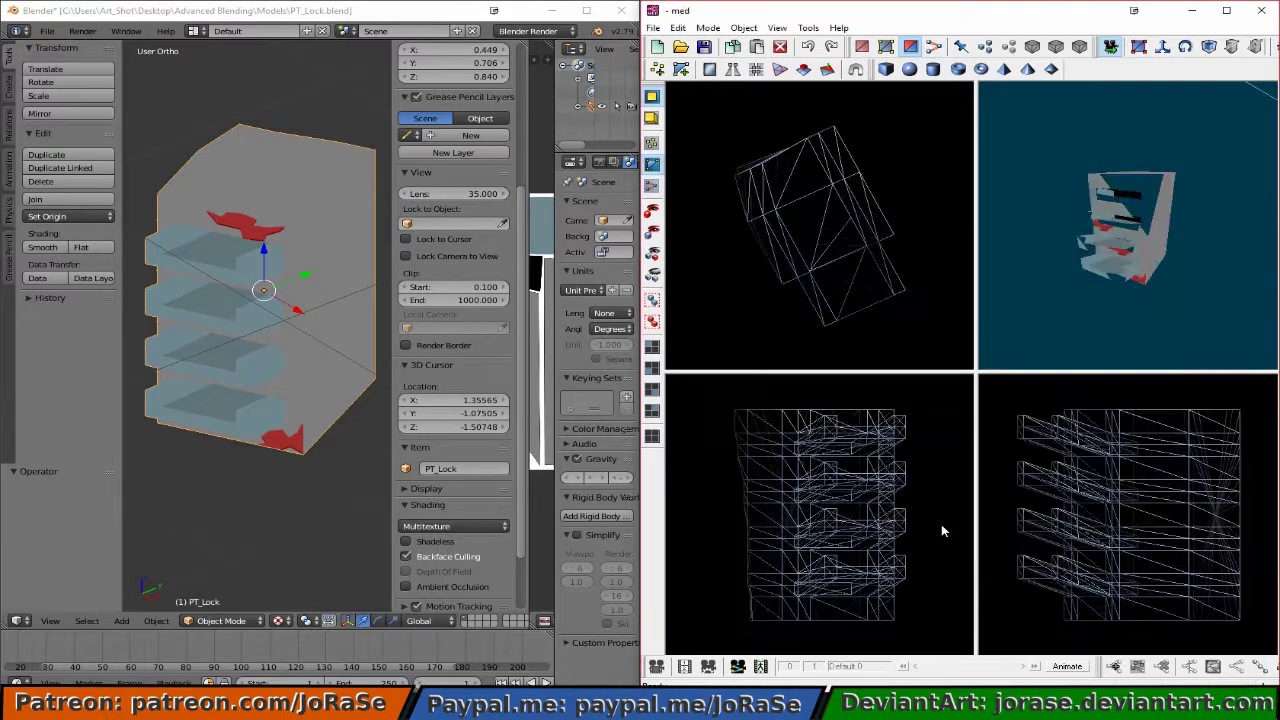
# Turn the perspective view to the lock's front and save it as PT_Lock.mdl in MDL7 format
pyautogui.scroll(-3, 1048, 304)
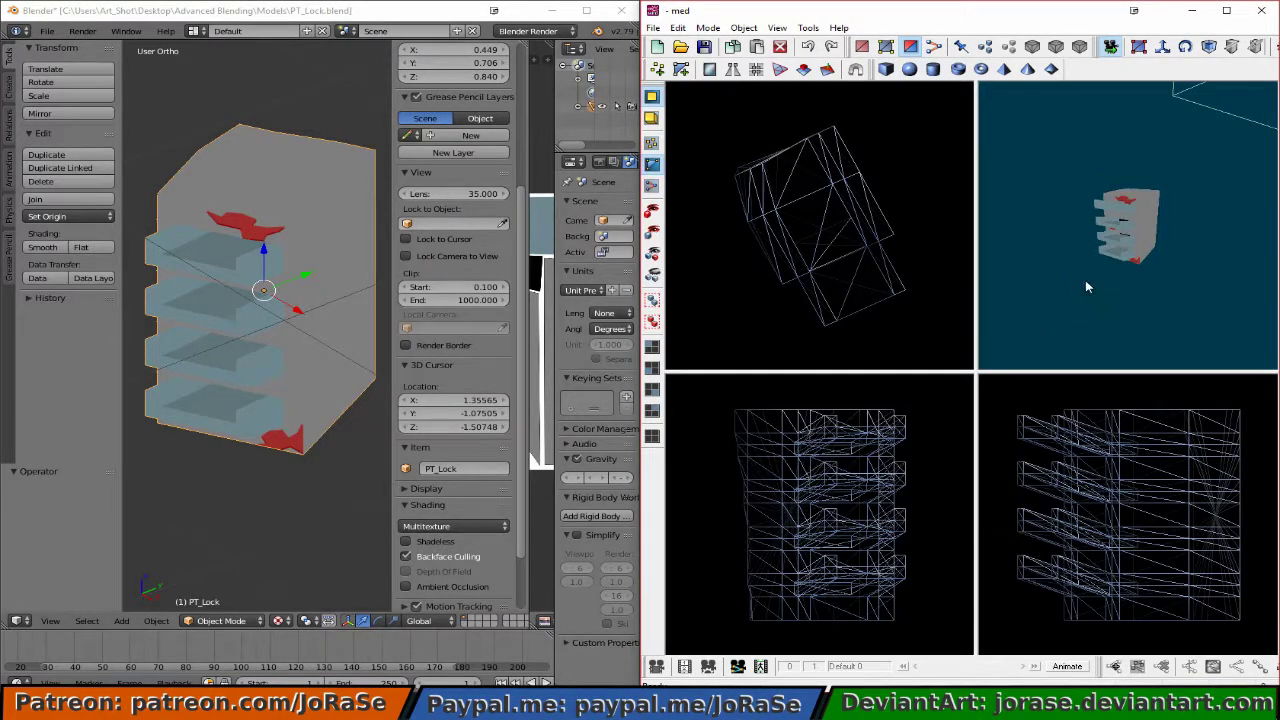
pyautogui.scroll(-2, 1058, 280)
pyautogui.moveTo(1064, 284); pyautogui.dragTo(1091, 289)
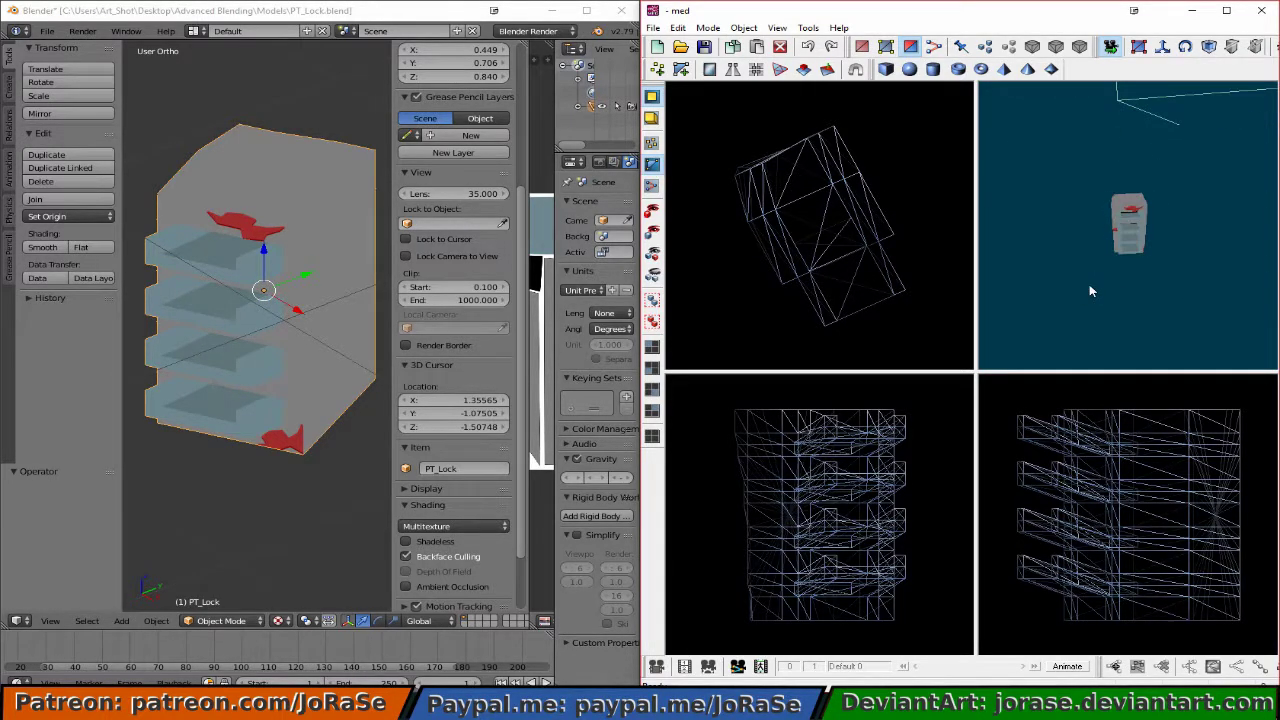
pyautogui.click(705, 48)
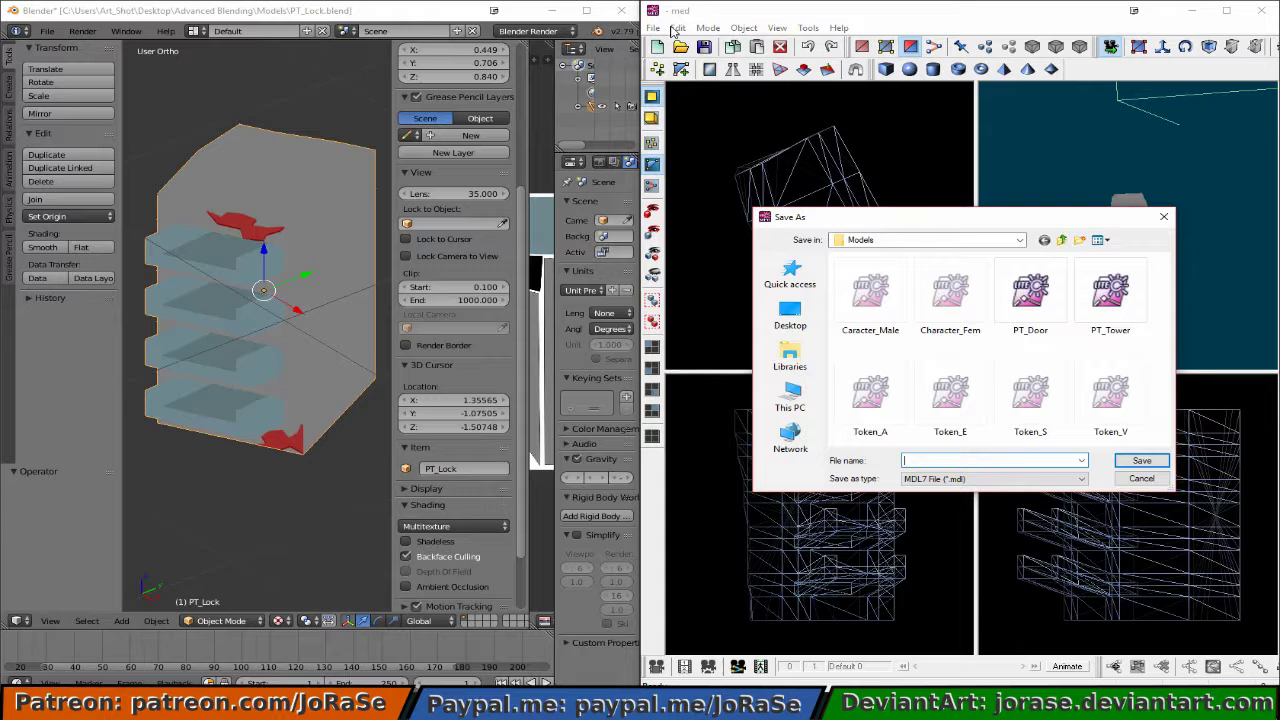
pyautogui.write('P')
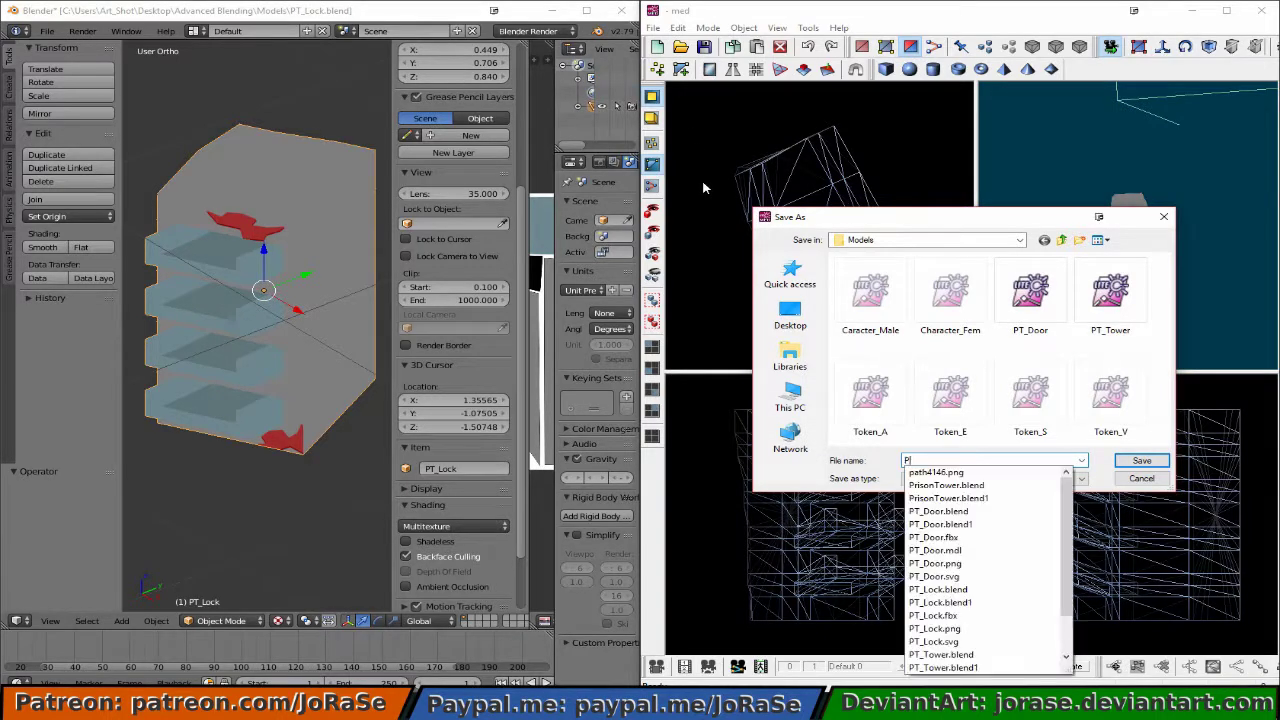
pyautogui.write('T_Lock')
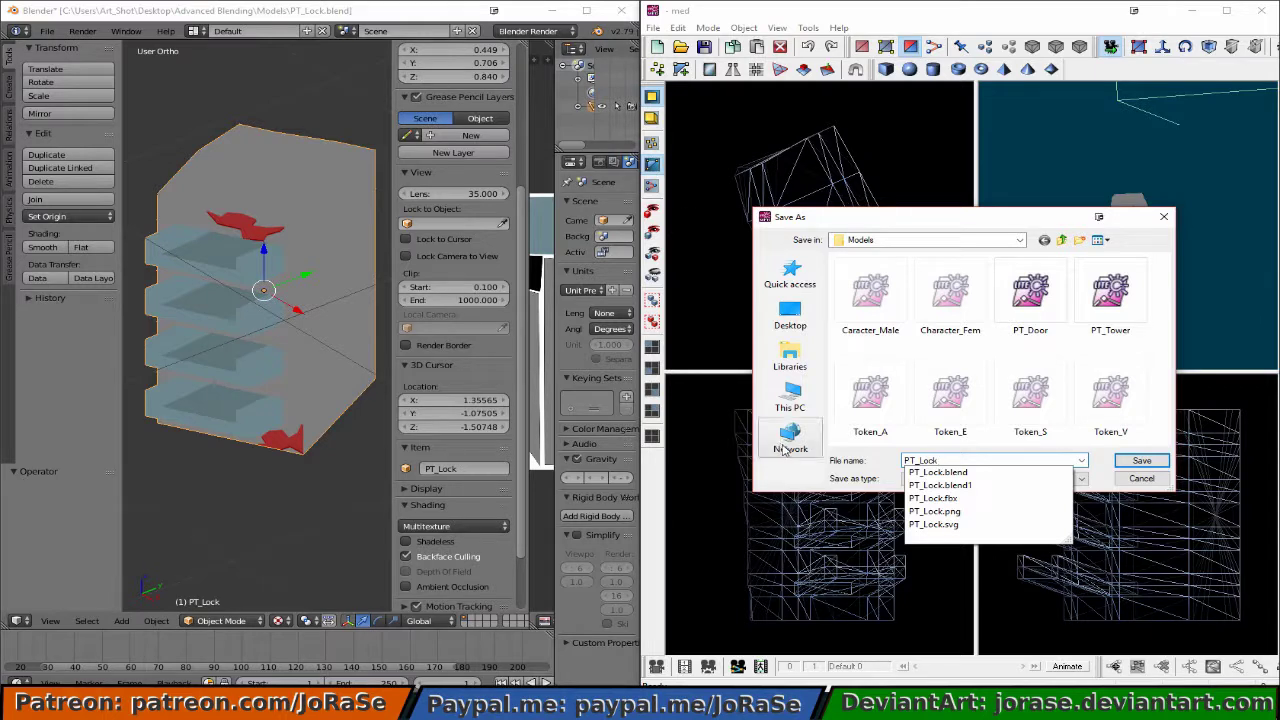
pyautogui.click(822, 481)
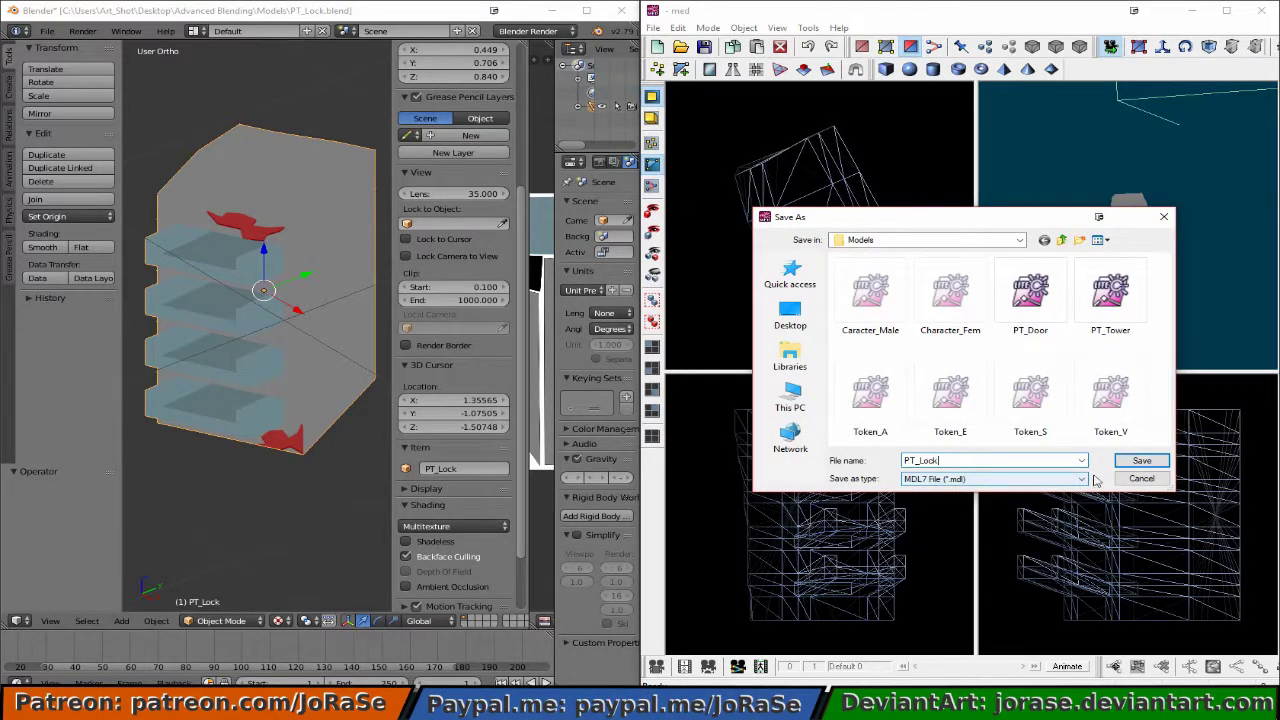
pyautogui.click(1133, 461)
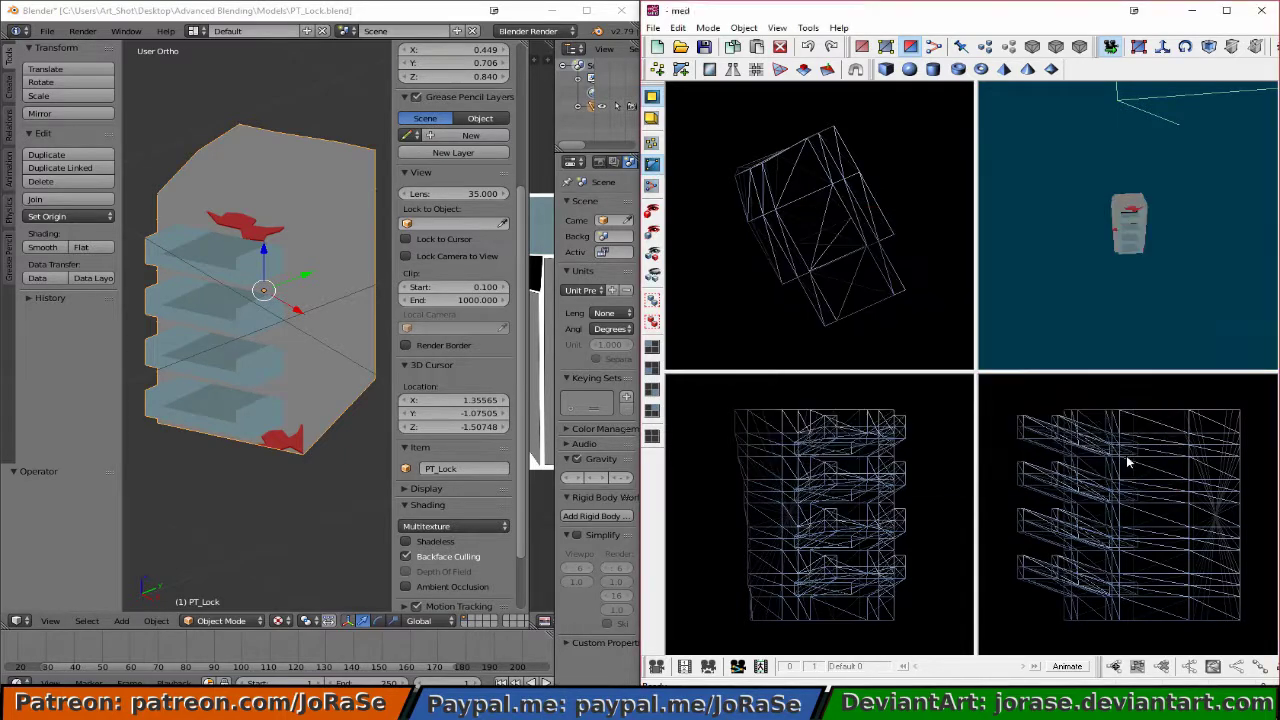